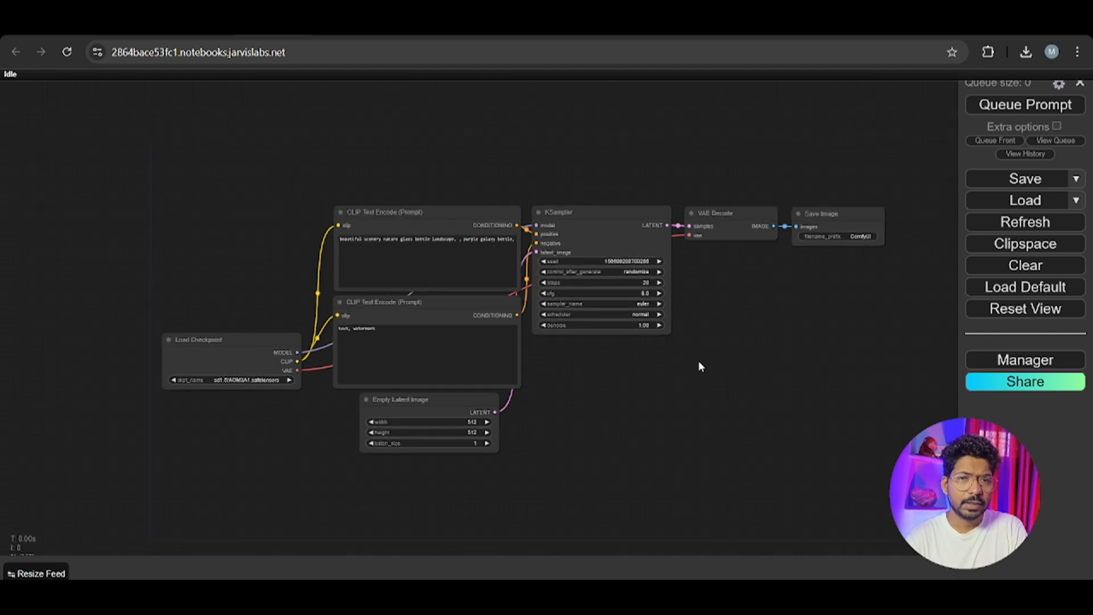
{"action": "scroll", "coordinate": [694, 341], "scroll_direction": "up", "scroll_amount": 5}
{"action": "left_click_drag", "start_coordinate": [710, 347], "coordinate": [745, 365]}
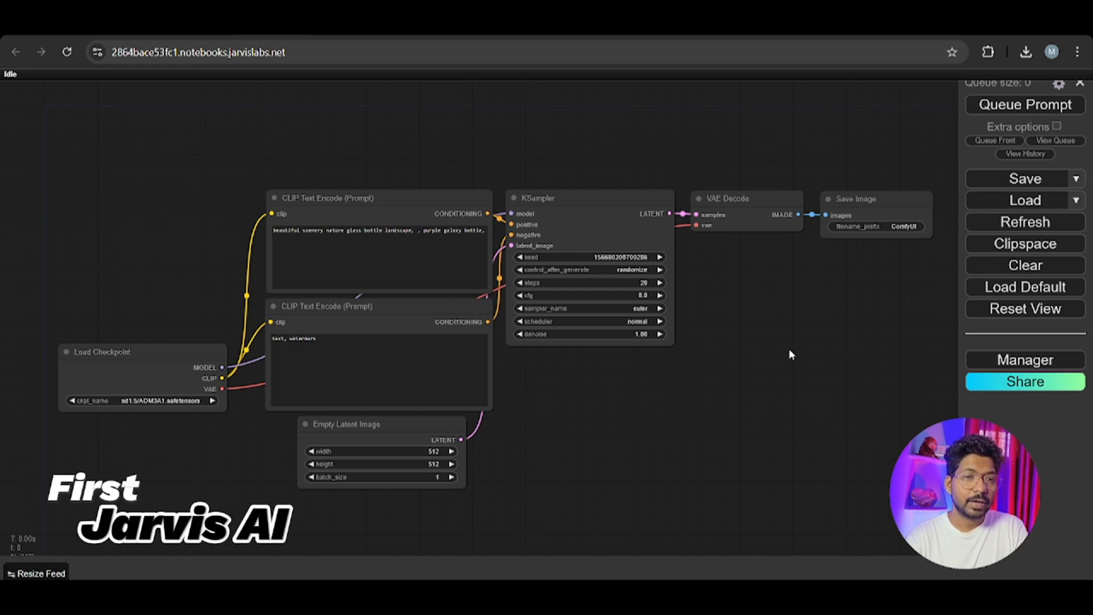
Step: Switch to the Jarvislabs site and look through its catalogue of framework templates
{"action": "left_click", "coordinate": [179, 25]}
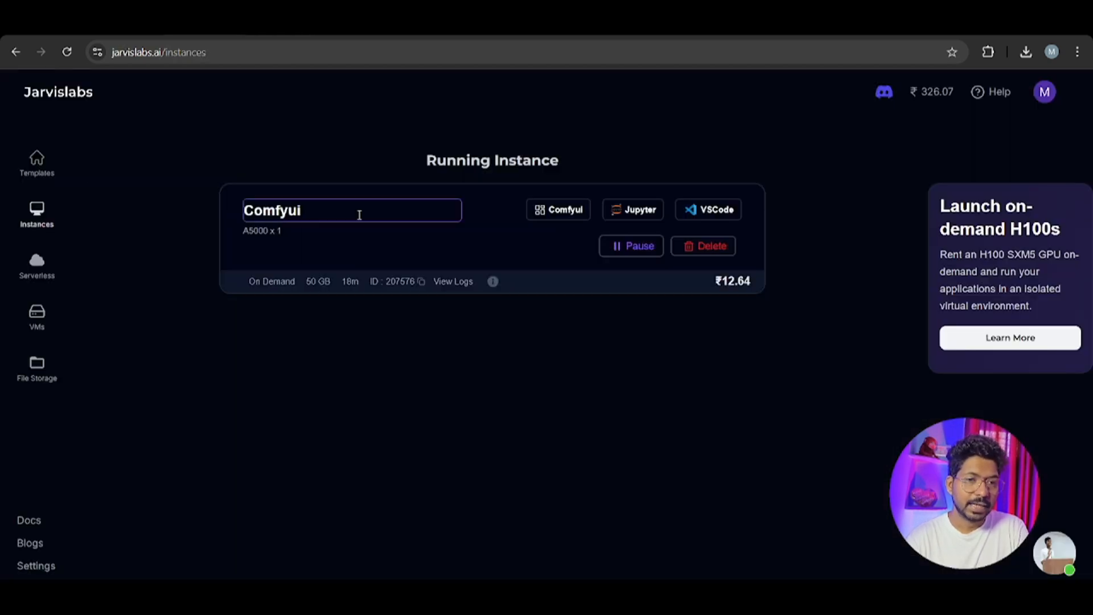
{"action": "left_click", "coordinate": [30, 174]}
{"action": "scroll", "coordinate": [631, 316], "scroll_direction": "down", "scroll_amount": 4}
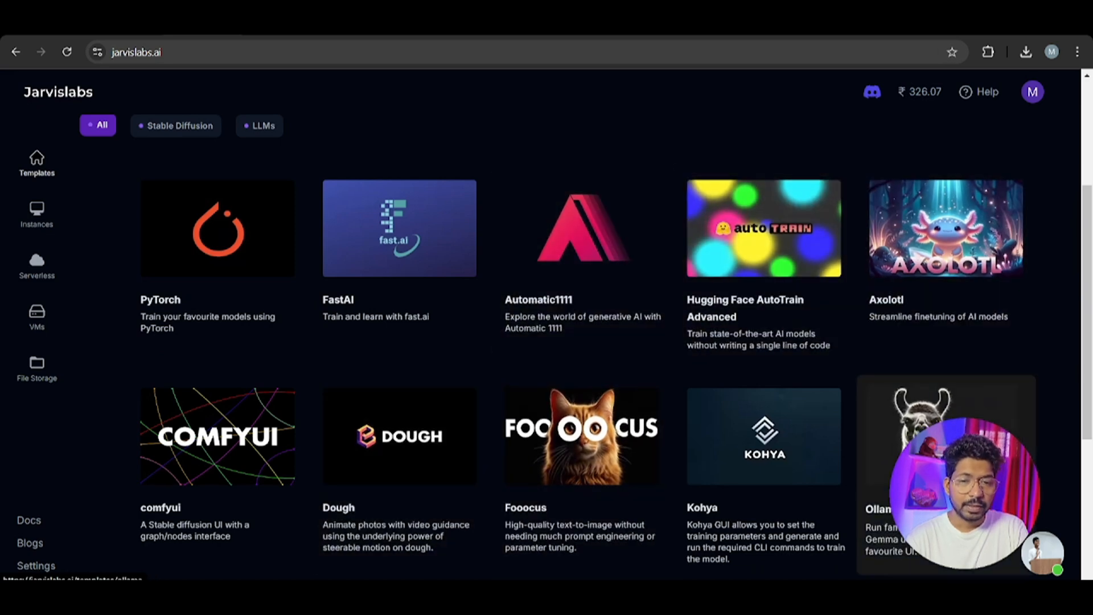
{"action": "scroll", "coordinate": [596, 340], "scroll_direction": "down", "scroll_amount": 1}
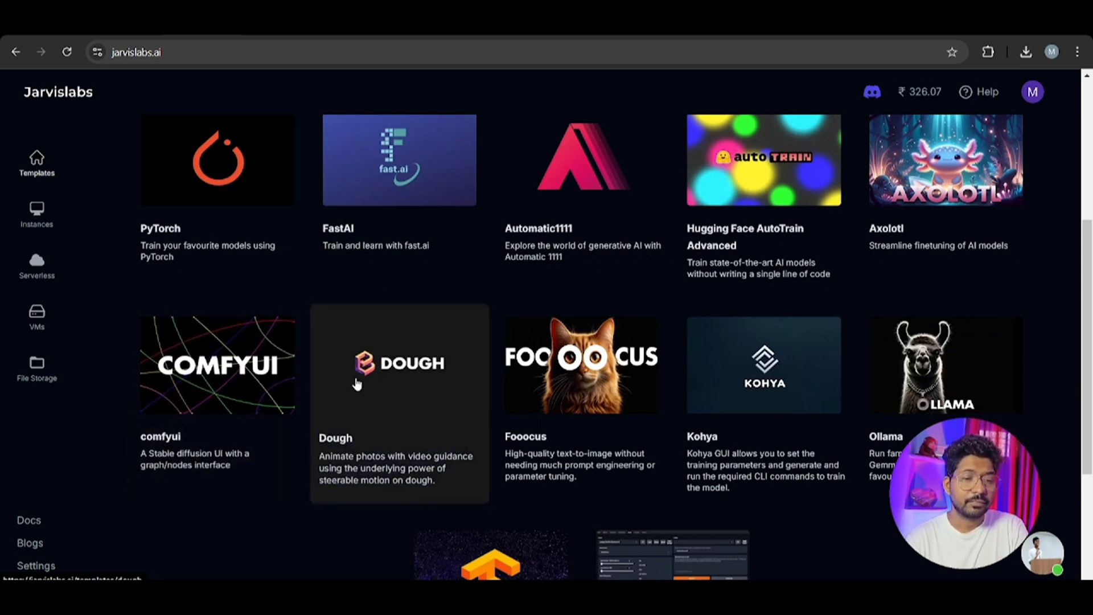
{"action": "scroll", "coordinate": [711, 307], "scroll_direction": "up", "scroll_amount": 3}
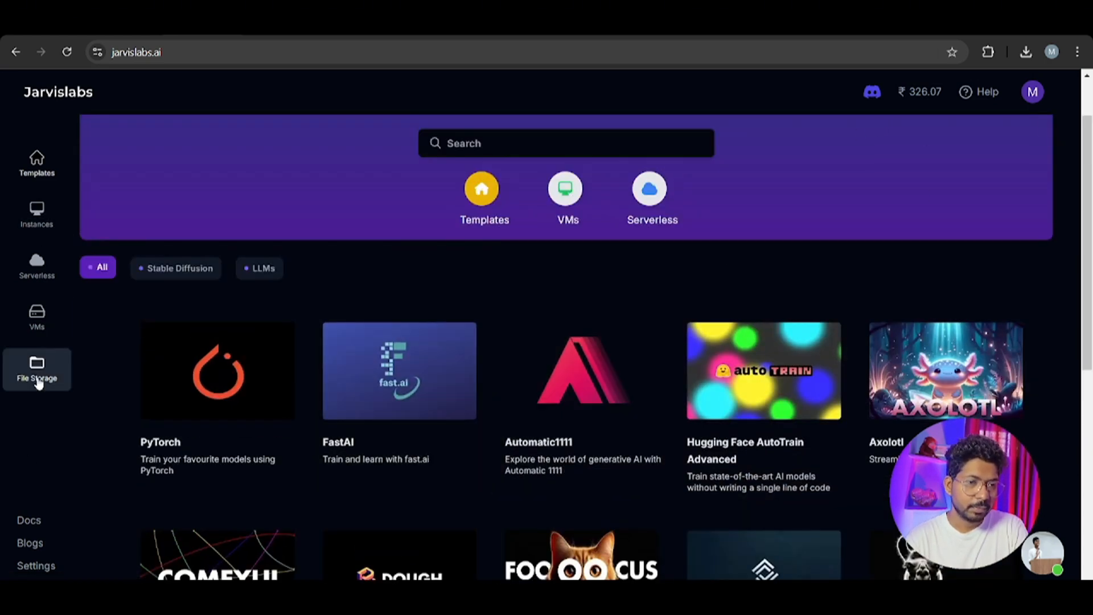
Step: Open the account settings and review the Recharge Wallet payment options
{"action": "left_click", "coordinate": [36, 565]}
{"action": "scroll", "coordinate": [533, 257], "scroll_direction": "down", "scroll_amount": 2}
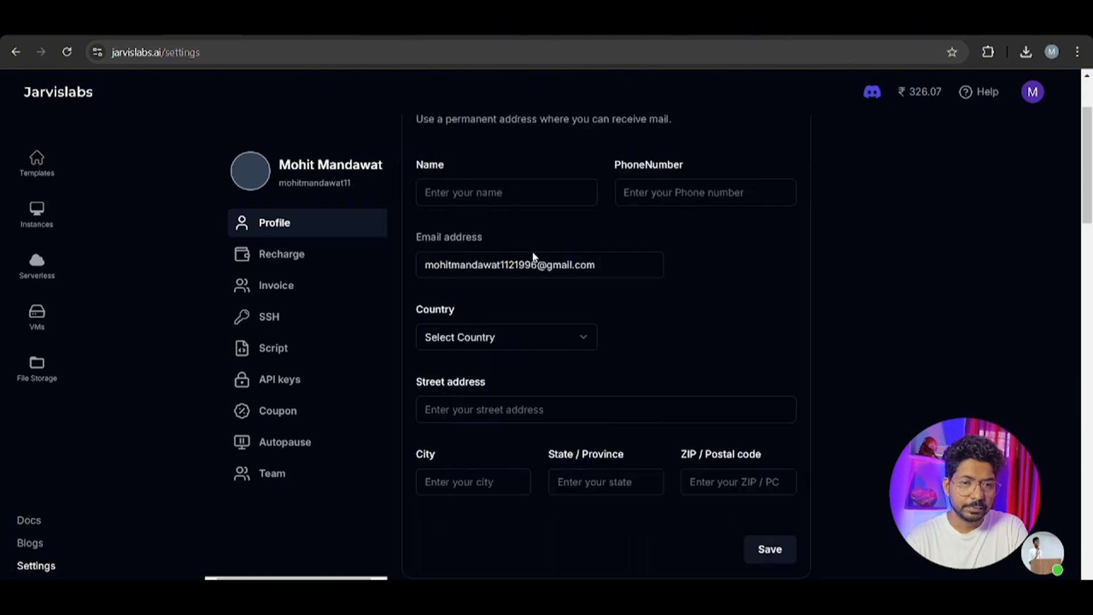
{"action": "scroll", "coordinate": [500, 271], "scroll_direction": "down", "scroll_amount": 6}
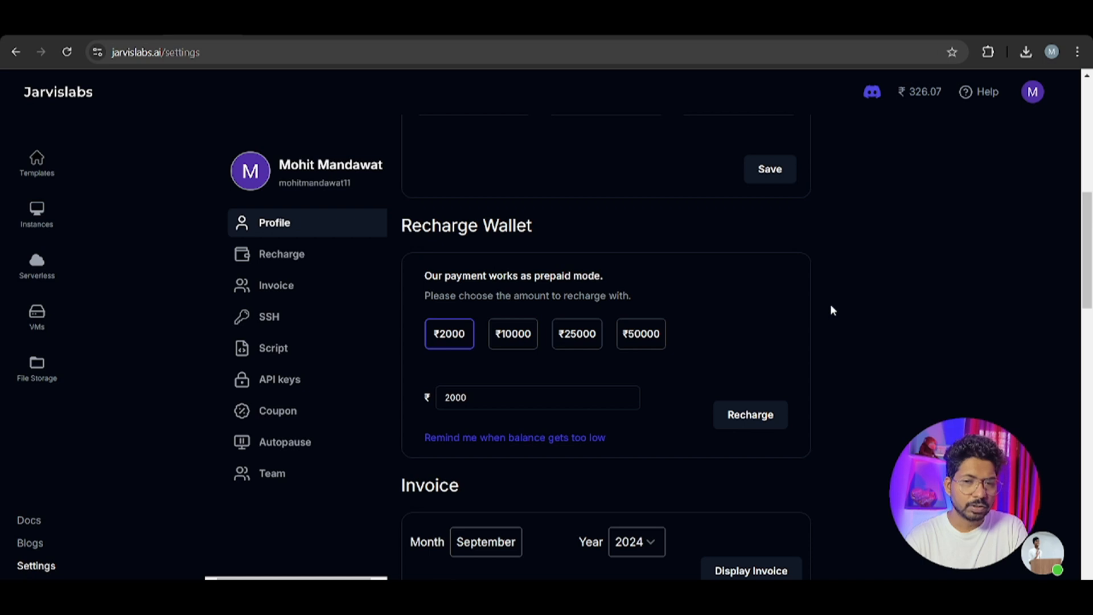
{"action": "scroll", "coordinate": [831, 309], "scroll_direction": "up", "scroll_amount": 8}
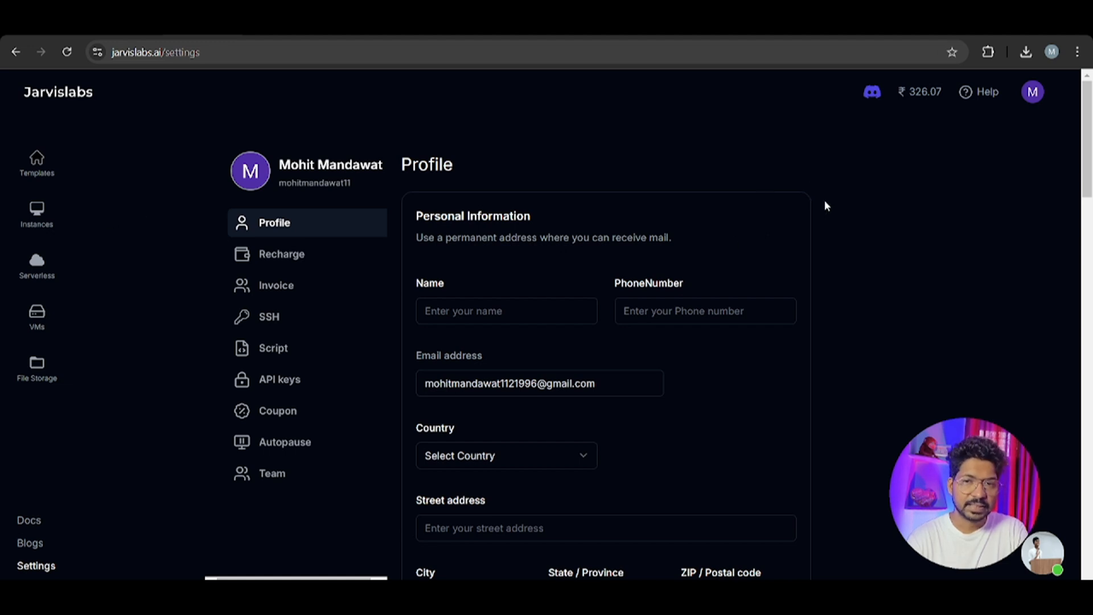
Step: Go back to the template catalogue, open the comfyui template and start setting it up to run on cloud
{"action": "left_click", "coordinate": [37, 213]}
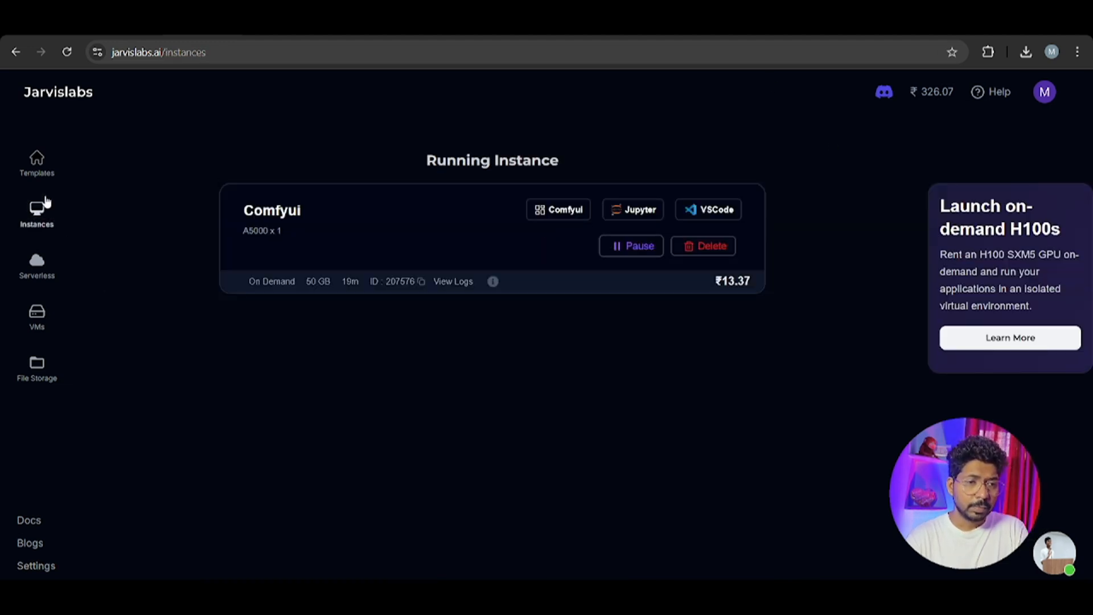
{"action": "left_click", "coordinate": [37, 162]}
{"action": "scroll", "coordinate": [580, 333], "scroll_direction": "down", "scroll_amount": 4}
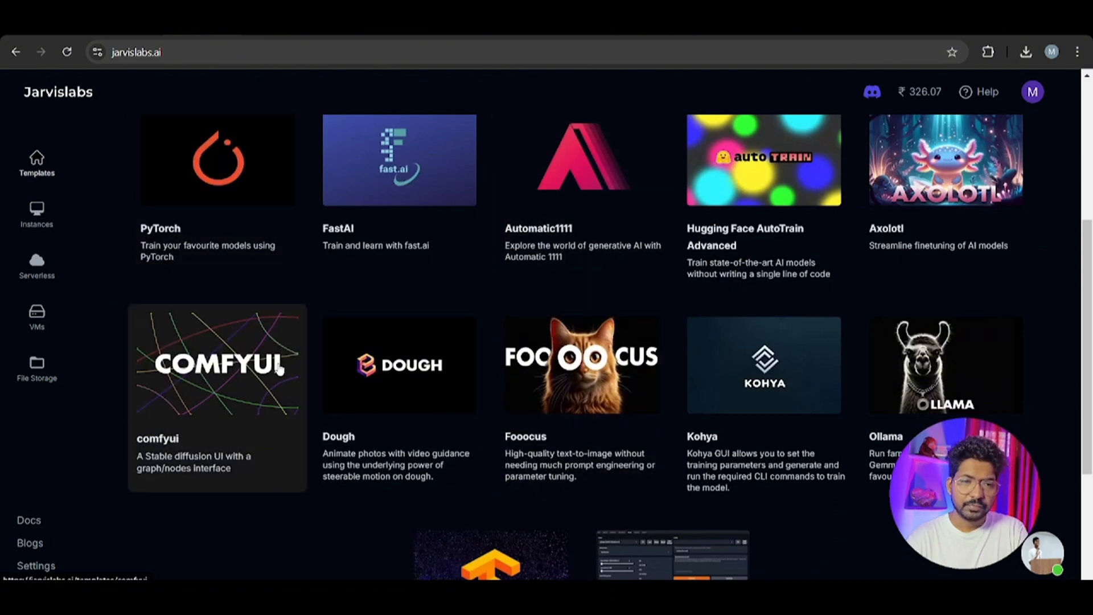
{"action": "left_click", "coordinate": [251, 381]}
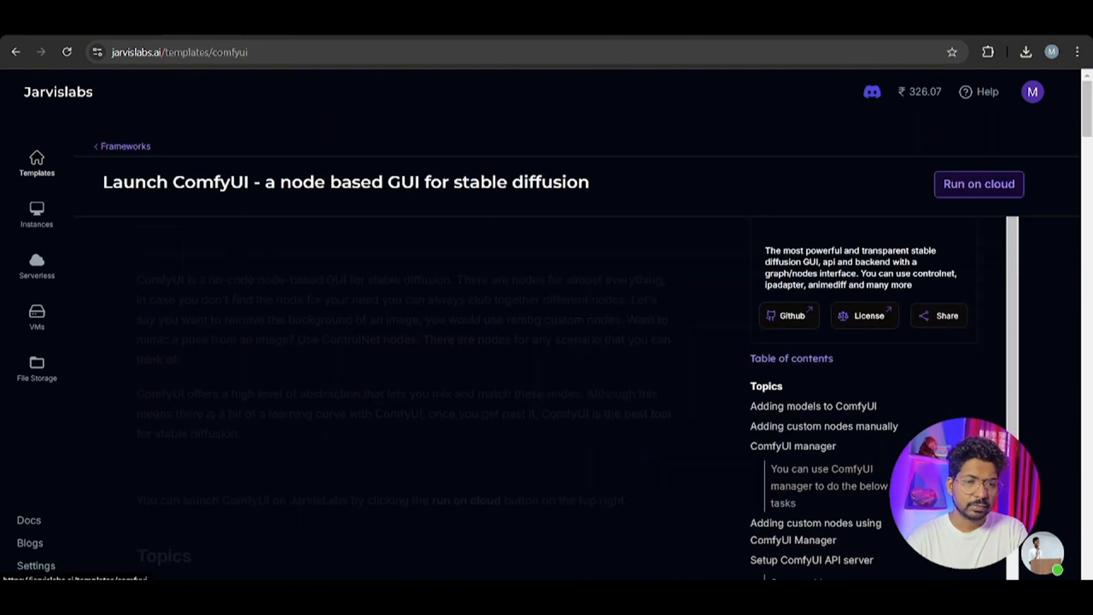
{"action": "left_click", "coordinate": [972, 194]}
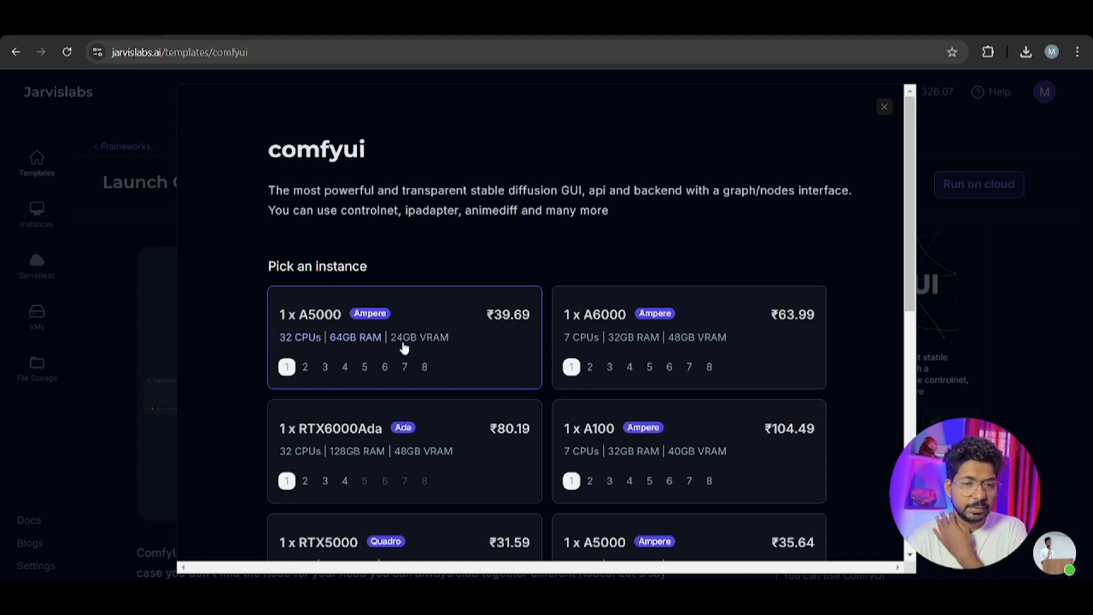
Step: Review the available GPU and CPU instance types and set the new instance's storage to 20 GB
{"action": "scroll", "coordinate": [586, 276], "scroll_direction": "down", "scroll_amount": 3}
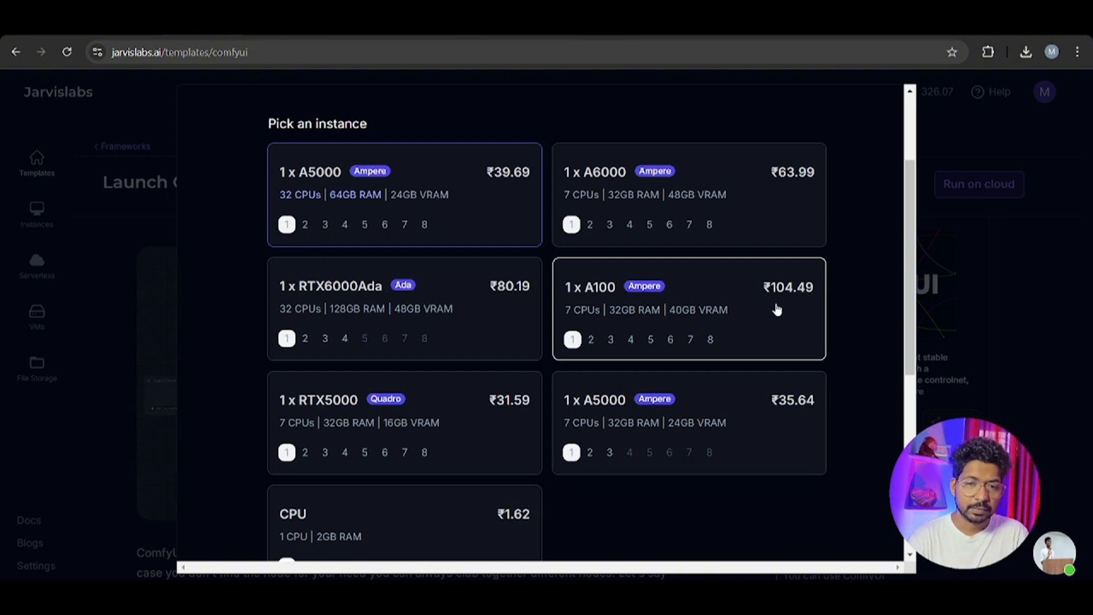
{"action": "scroll", "coordinate": [456, 279], "scroll_direction": "down", "scroll_amount": 3}
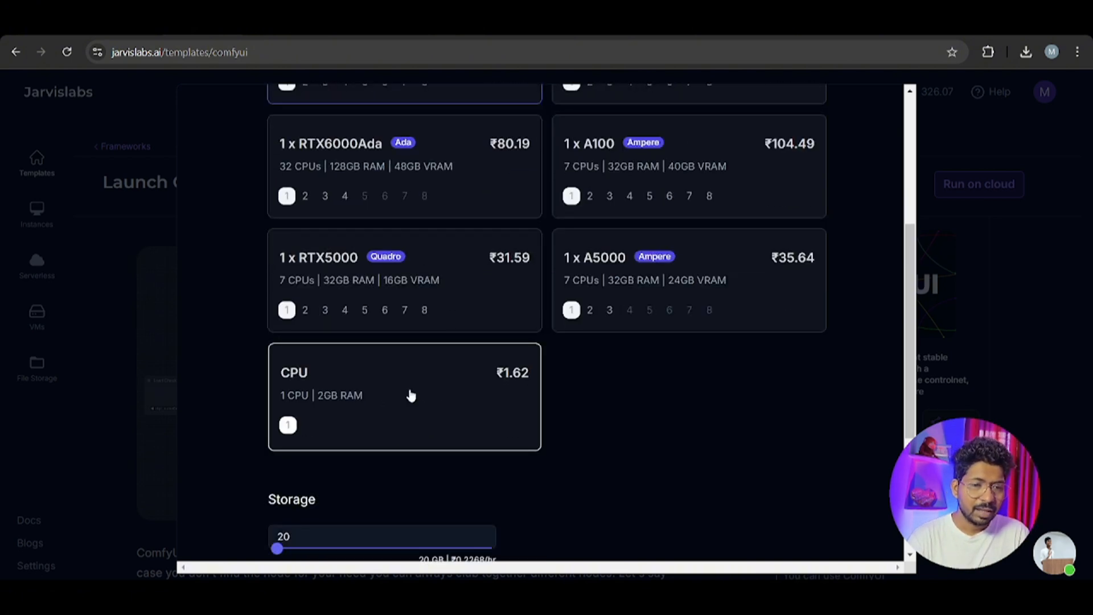
{"action": "scroll", "coordinate": [410, 395], "scroll_direction": "down", "scroll_amount": 4}
{"action": "left_click", "coordinate": [311, 321]}
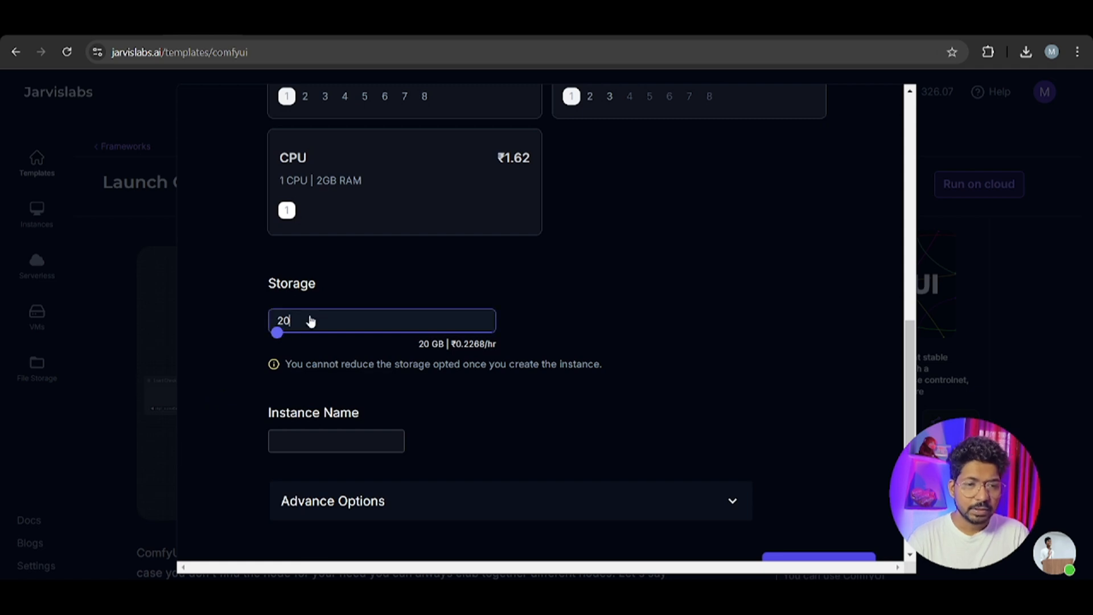
{"action": "key", "text": "BackSpace"}
{"action": "key", "text": "BackSpace"}
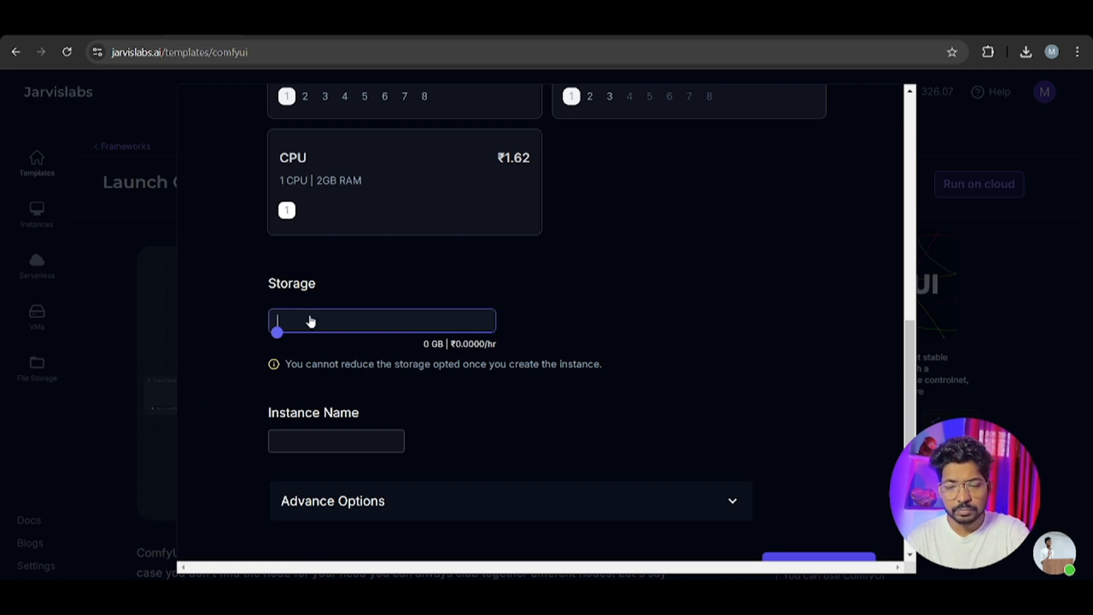
{"action": "type", "text": "20"}
{"action": "scroll", "coordinate": [602, 318], "scroll_direction": "up", "scroll_amount": 3}
{"action": "scroll", "coordinate": [600, 319], "scroll_direction": "down", "scroll_amount": 3}
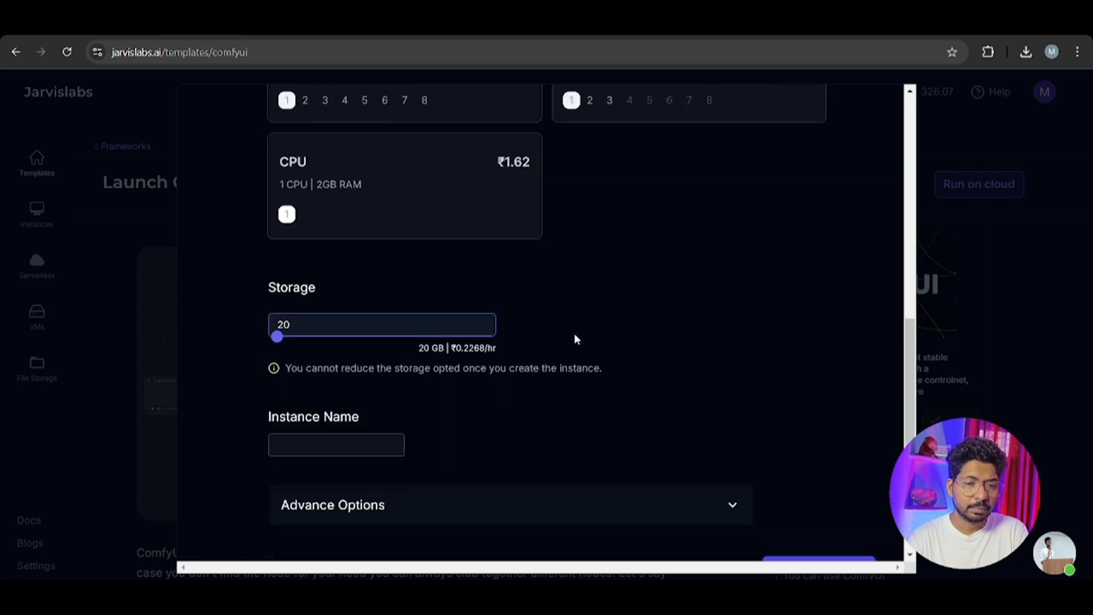
{"action": "left_click", "coordinate": [573, 340]}
Step: Name the new instance CUI, check its configuration and launch it
{"action": "left_click", "coordinate": [343, 445]}
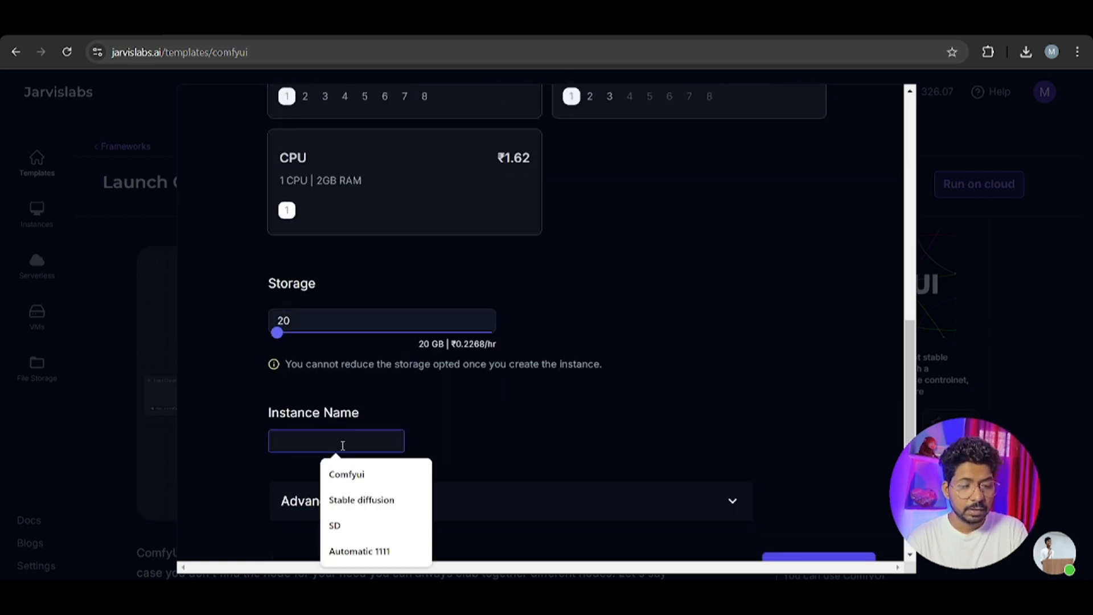
{"action": "type", "text": "CUI"}
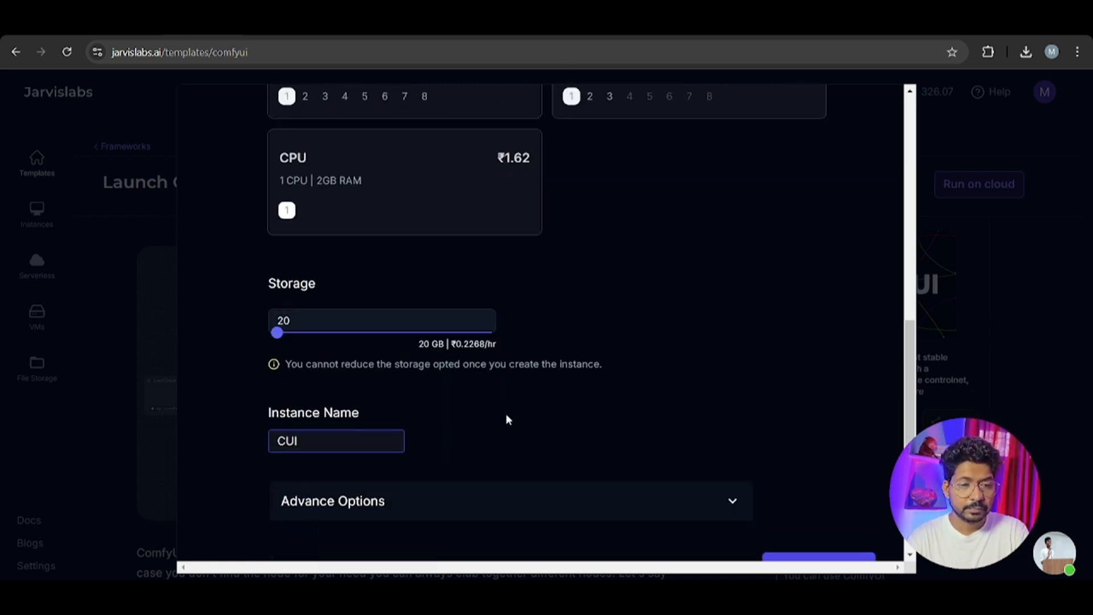
{"action": "scroll", "coordinate": [634, 330], "scroll_direction": "up", "scroll_amount": 8}
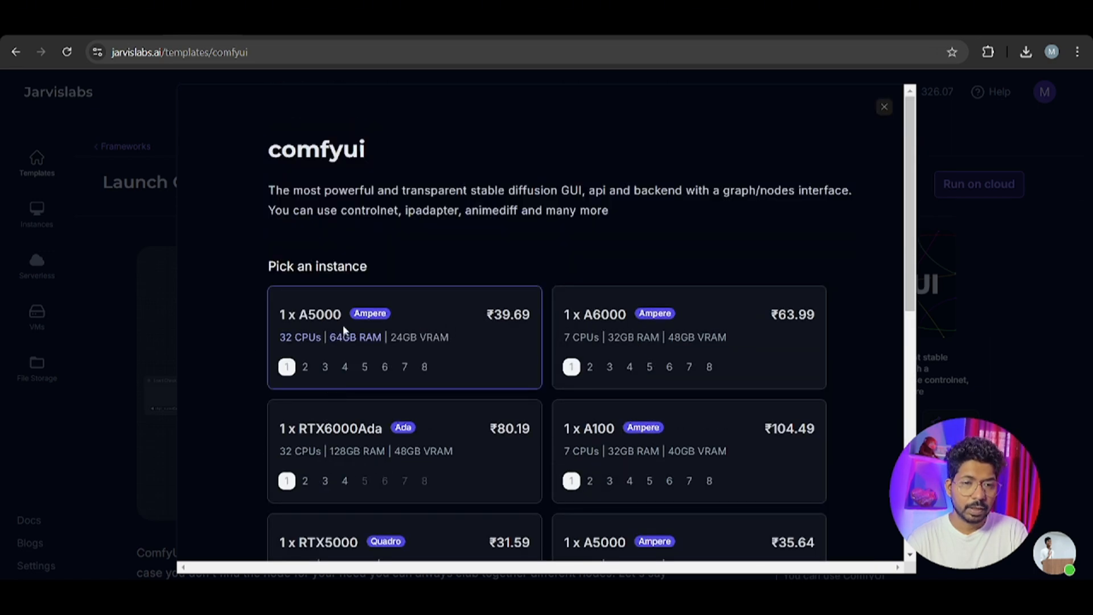
{"action": "scroll", "coordinate": [634, 377], "scroll_direction": "down", "scroll_amount": 8}
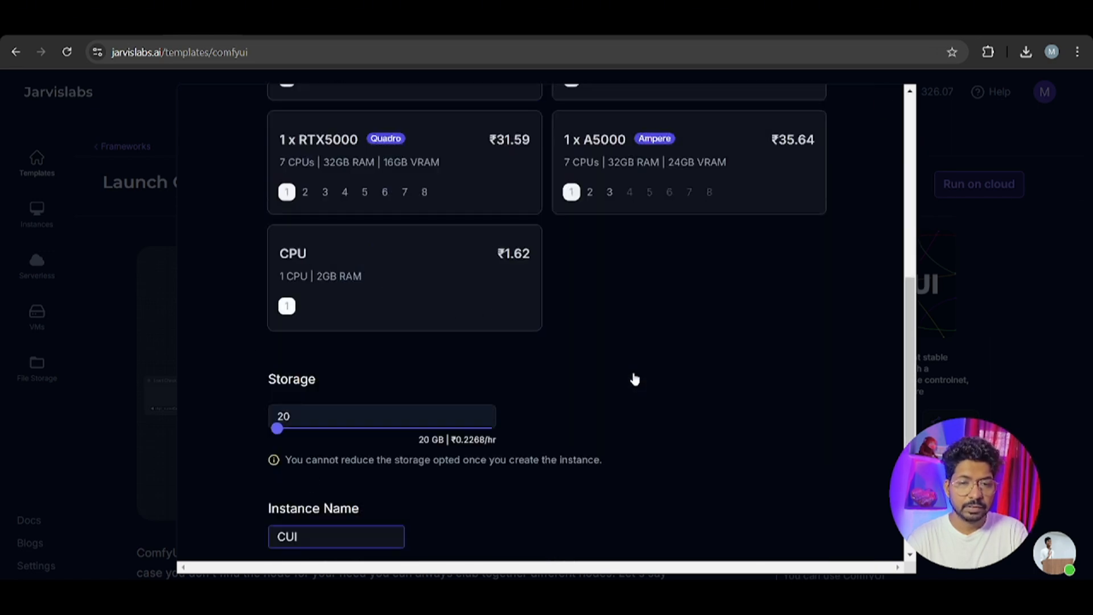
{"action": "left_click", "coordinate": [830, 538]}
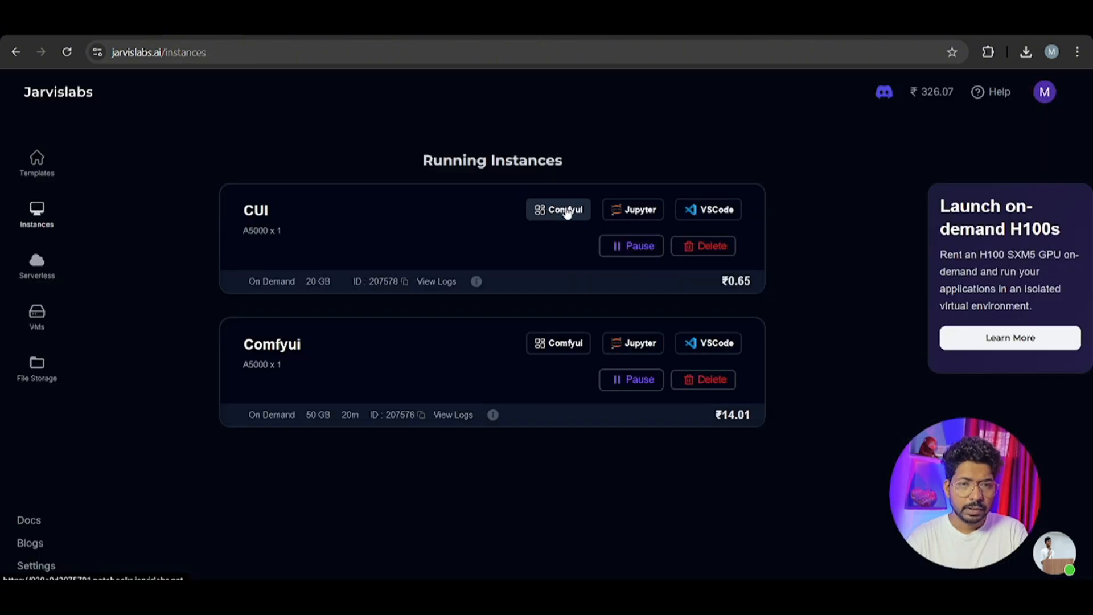
Step: Open the ComfyUI interface of the running CUI instance and bring its loaded workflow to the front
{"action": "left_click", "coordinate": [565, 210]}
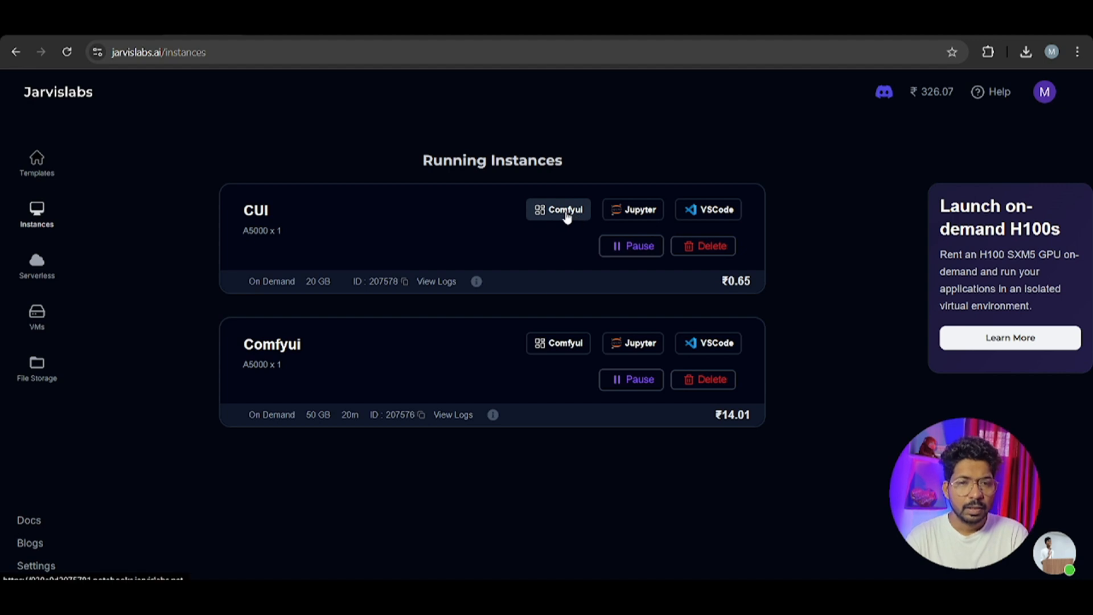
{"action": "left_click", "coordinate": [567, 214]}
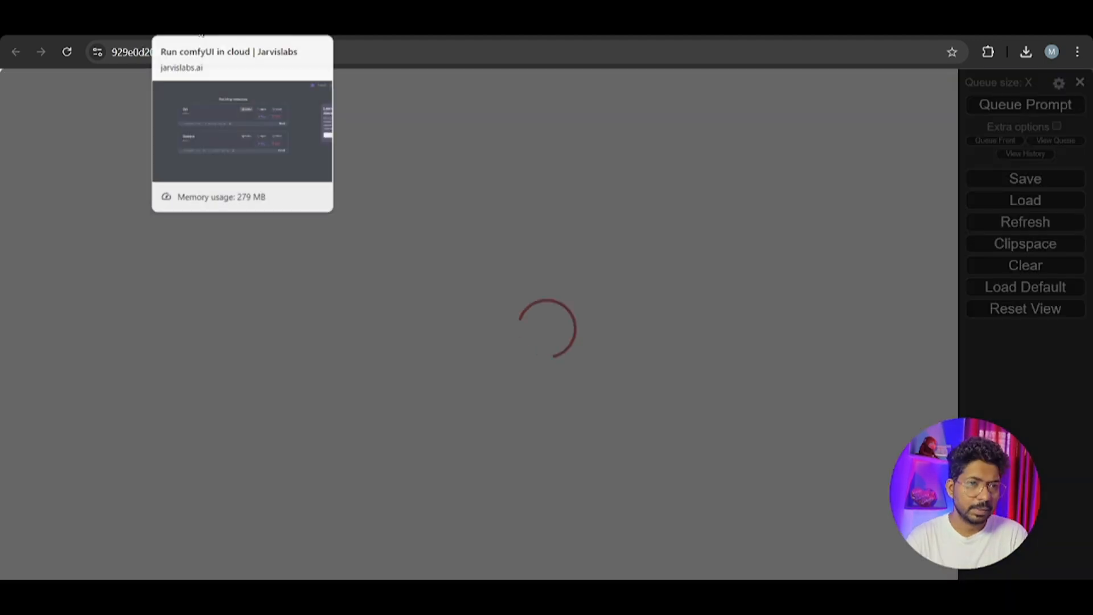
{"action": "left_click", "coordinate": [200, 30]}
{"action": "left_click", "coordinate": [353, 29]}
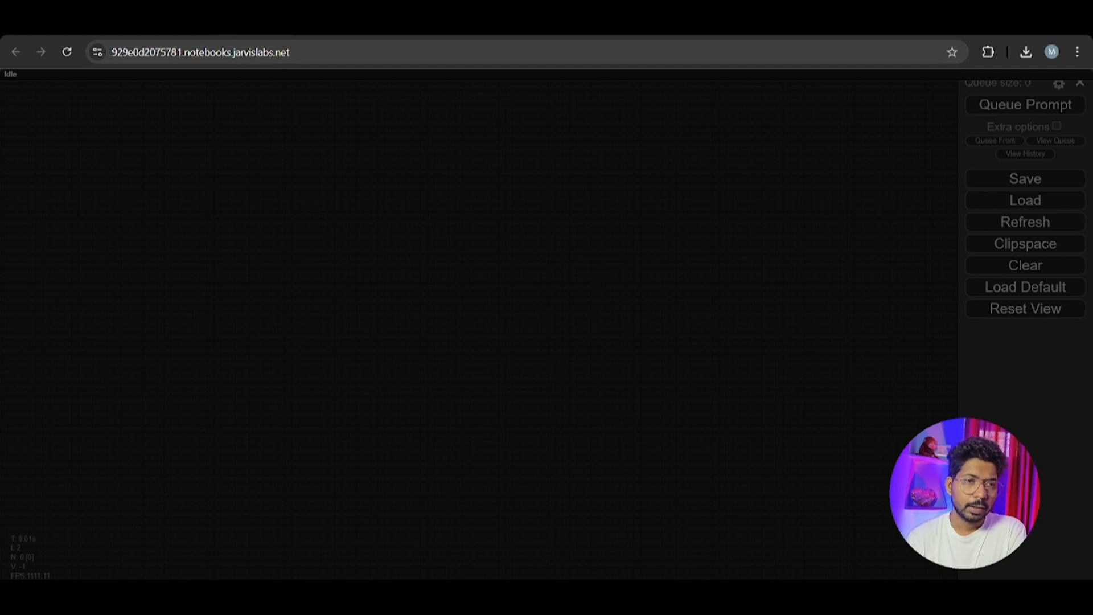
{"action": "left_click", "coordinate": [182, 36]}
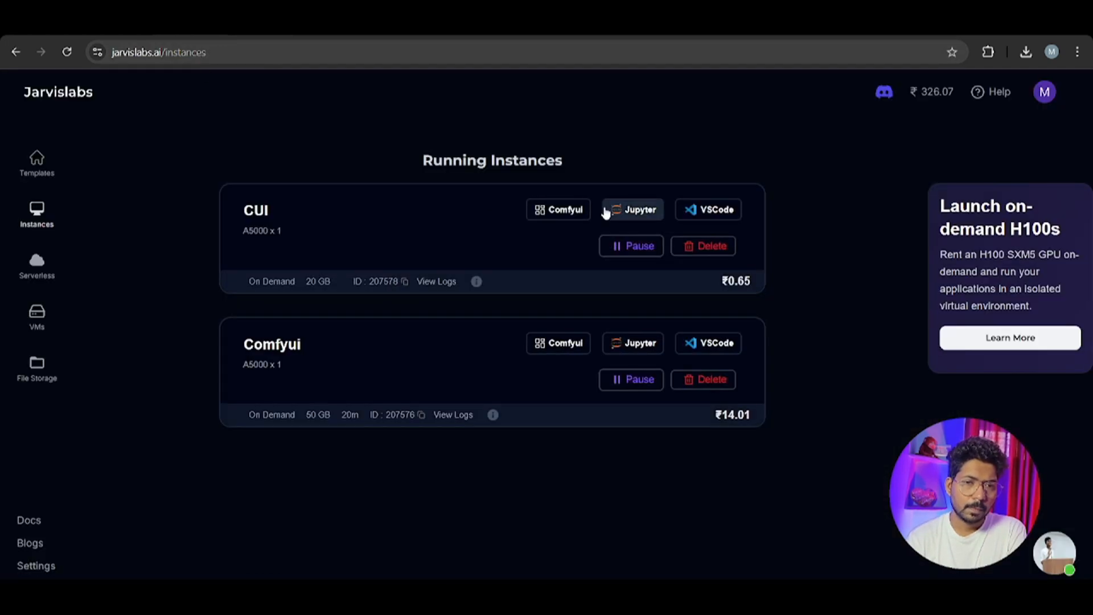
{"action": "left_click", "coordinate": [252, 41]}
Step: Examine the default workflow and browse the checkpoint models offered in the Load Checkpoint node without choosing another
{"action": "scroll", "coordinate": [721, 482], "scroll_direction": "down", "scroll_amount": 3}
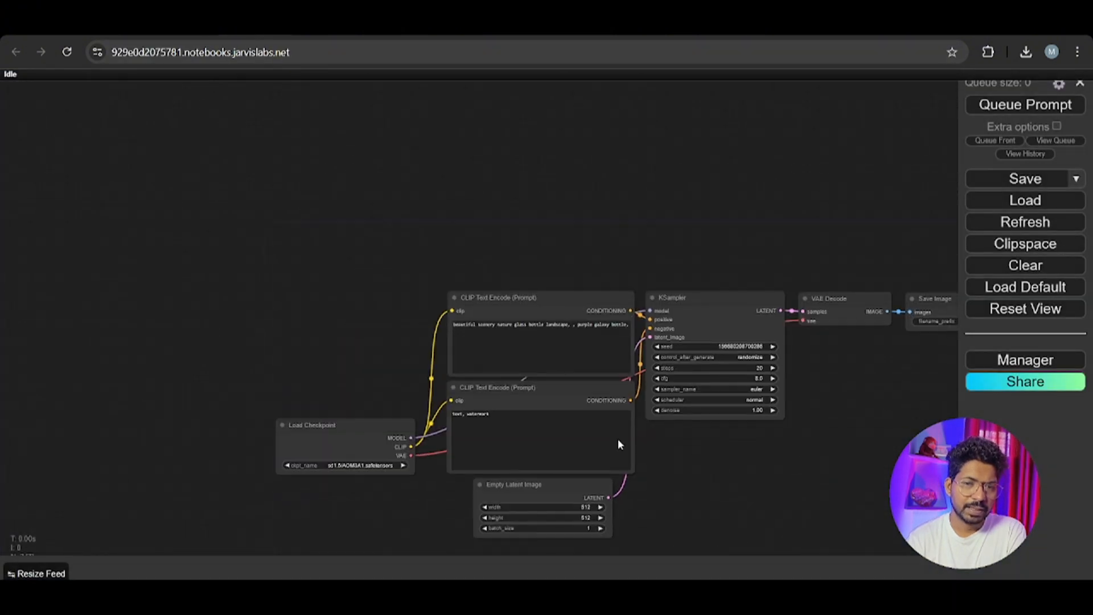
{"action": "scroll", "coordinate": [544, 435], "scroll_direction": "up", "scroll_amount": 3}
{"action": "left_click_drag", "start_coordinate": [544, 435], "coordinate": [566, 417]}
{"action": "scroll", "coordinate": [566, 417], "scroll_direction": "down", "scroll_amount": 3}
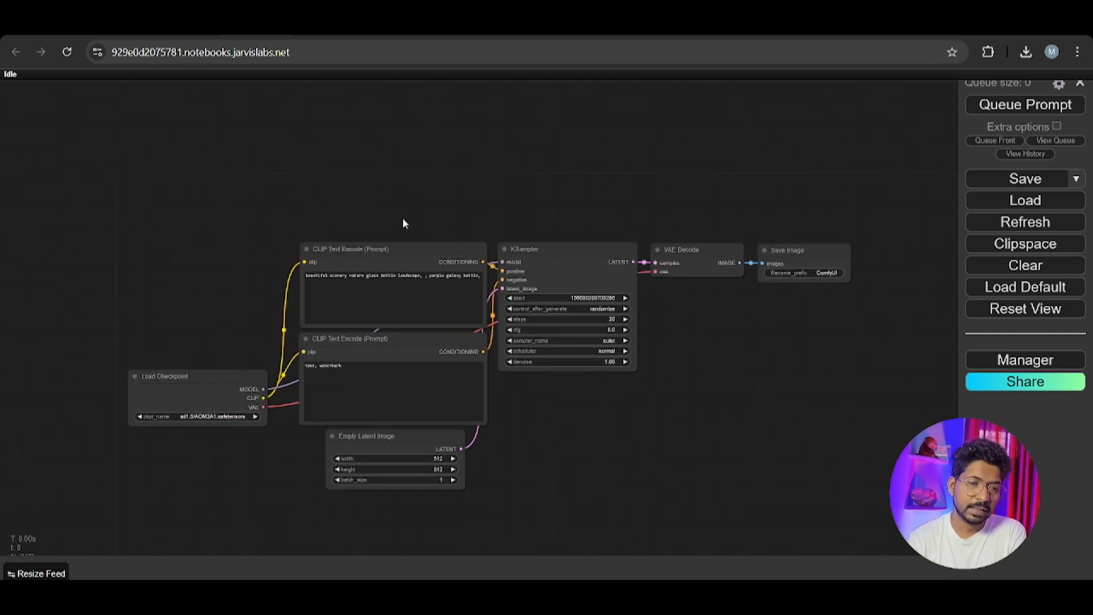
{"action": "scroll", "coordinate": [592, 408], "scroll_direction": "up", "scroll_amount": 4}
{"action": "left_click_drag", "start_coordinate": [460, 415], "coordinate": [593, 396]}
{"action": "scroll", "coordinate": [196, 453], "scroll_direction": "up", "scroll_amount": 3}
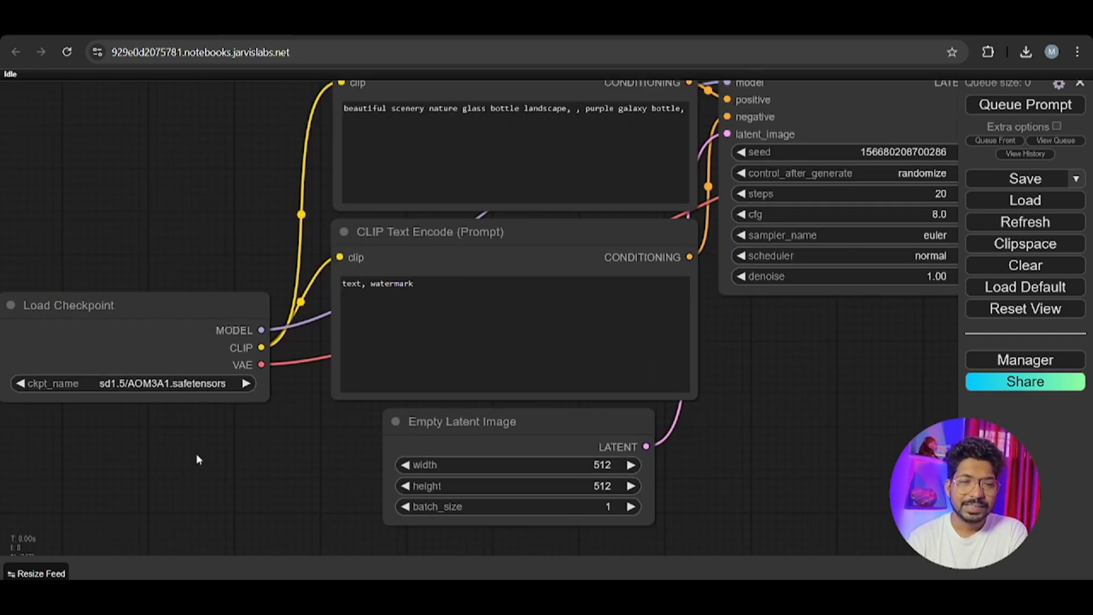
{"action": "left_click", "coordinate": [186, 378]}
{"action": "scroll", "coordinate": [212, 424], "scroll_direction": "down", "scroll_amount": 7}
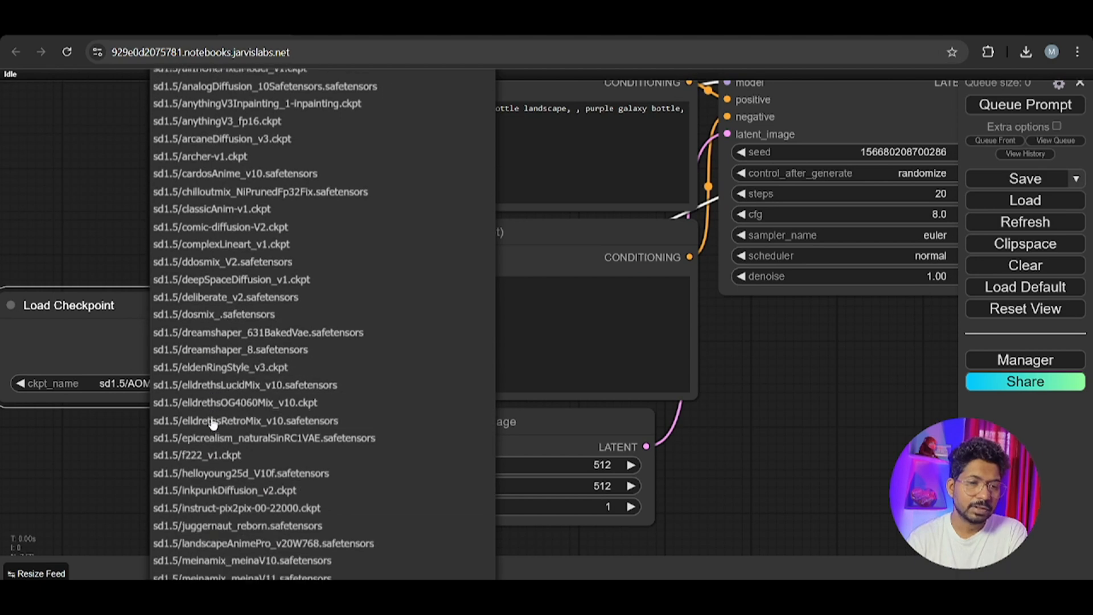
{"action": "scroll", "coordinate": [212, 424], "scroll_direction": "down", "scroll_amount": 5}
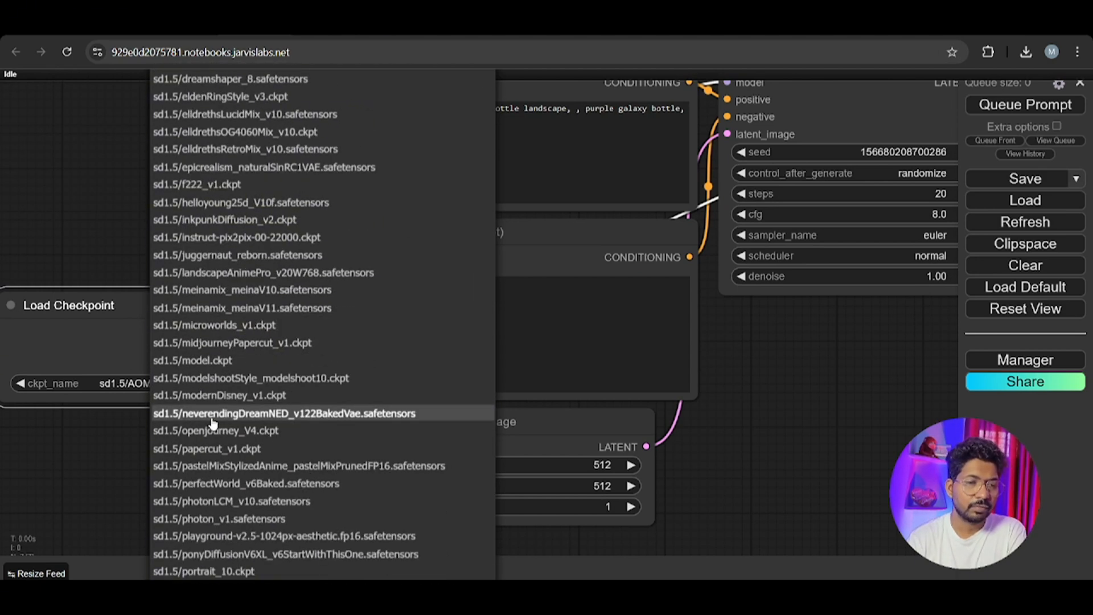
{"action": "left_click", "coordinate": [795, 416]}
{"action": "left_click_drag", "start_coordinate": [795, 416], "coordinate": [639, 425]}
{"action": "scroll", "coordinate": [638, 425], "scroll_direction": "down", "scroll_amount": 5}
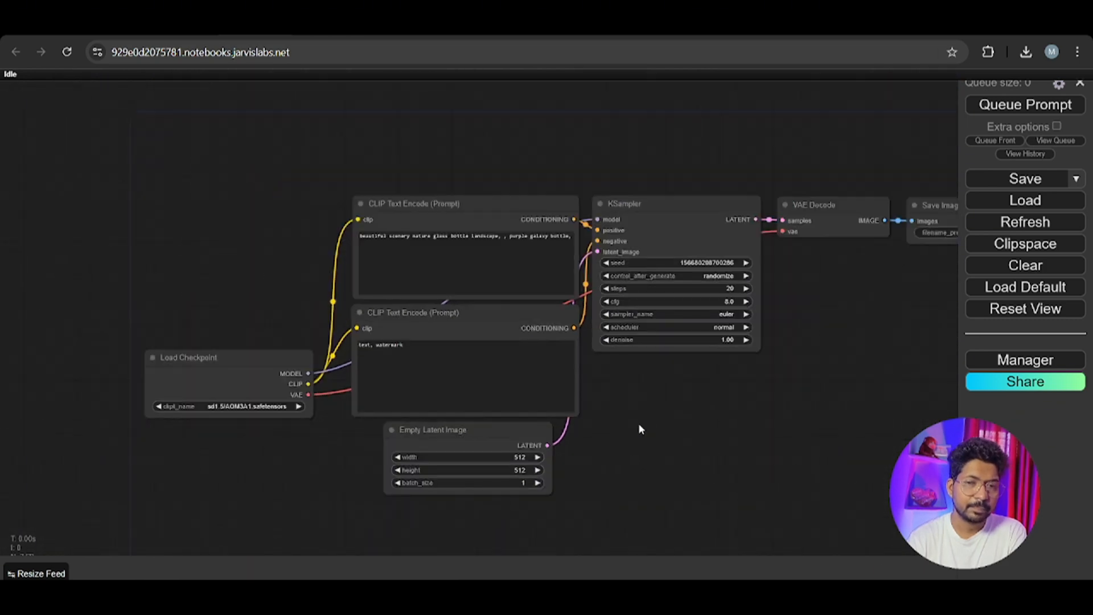
{"action": "left_click_drag", "start_coordinate": [737, 421], "coordinate": [654, 421]}
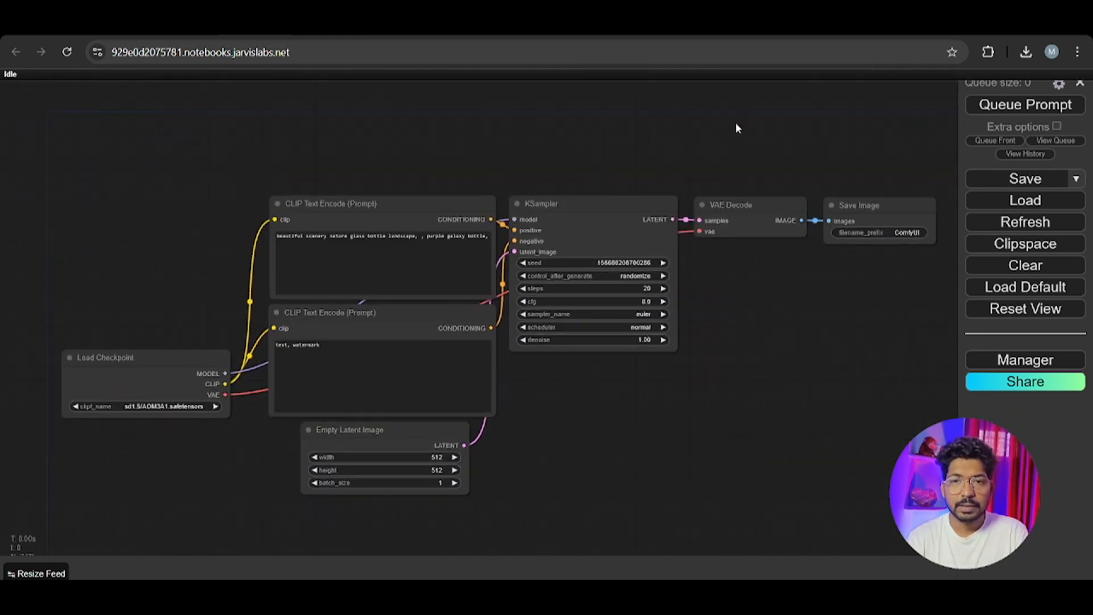
Step: Search the web for Civitai in a new browser tab, open the site and browse its models
{"action": "key", "text": "ctrl+t"}
{"action": "type", "text": "C"}
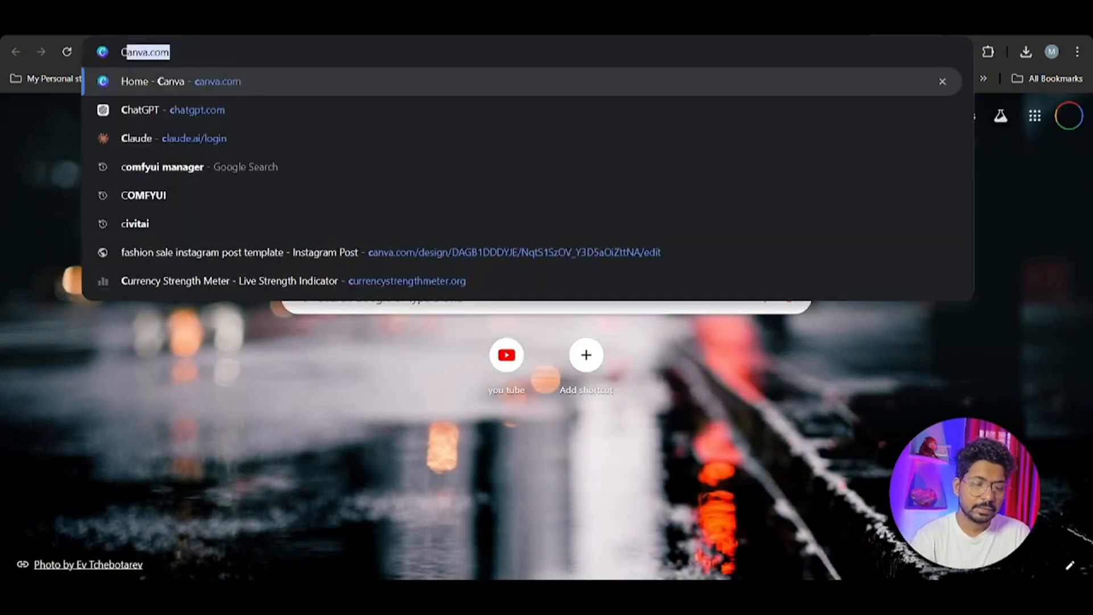
{"action": "type", "text": "IVIT"}
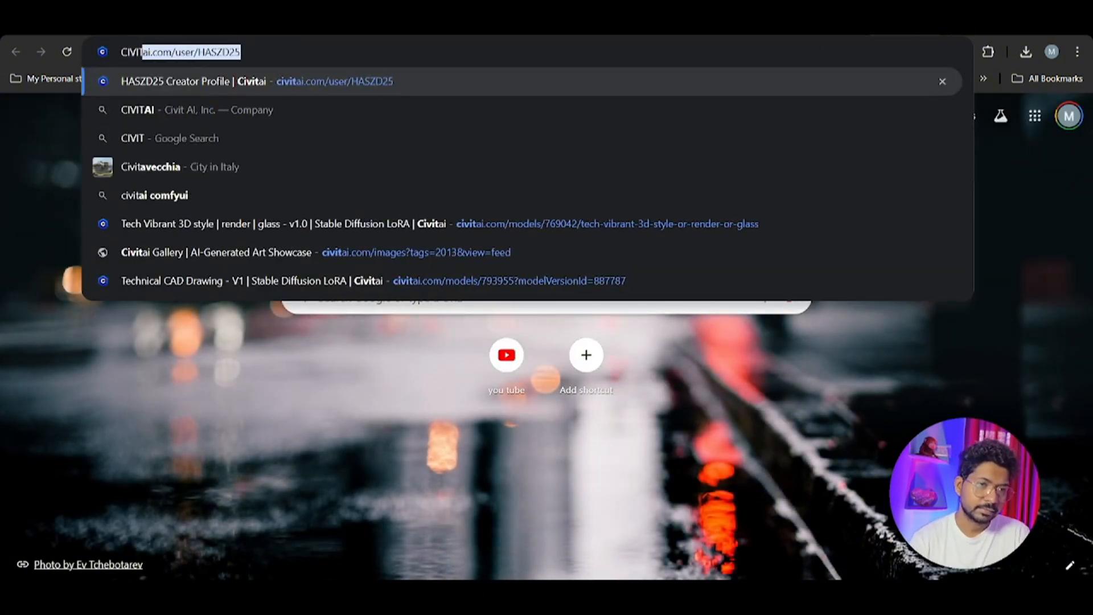
{"action": "left_click", "coordinate": [162, 110]}
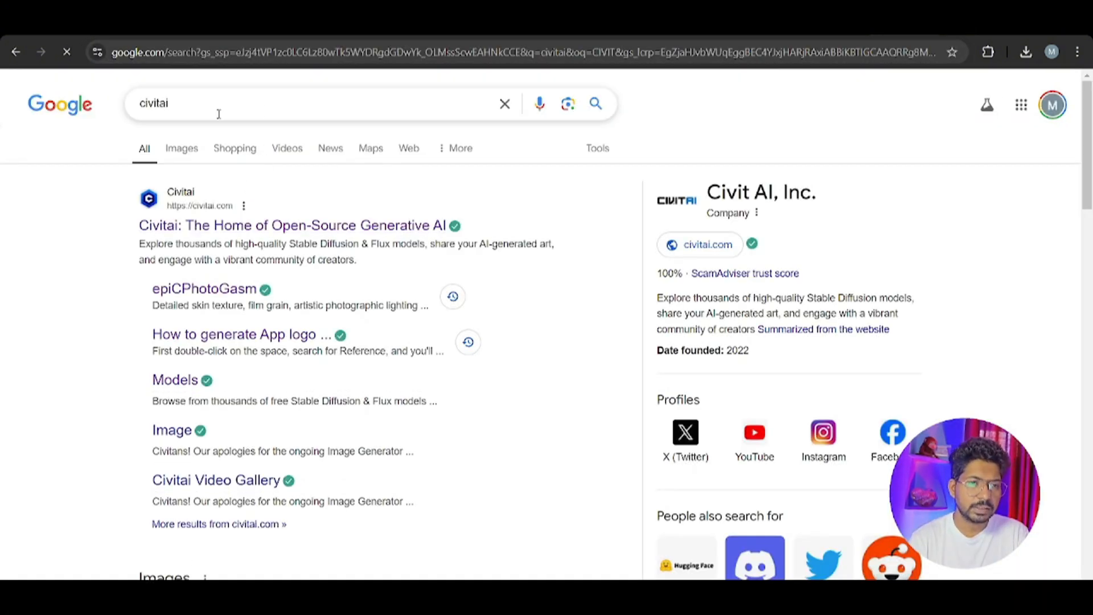
{"action": "left_click", "coordinate": [300, 227]}
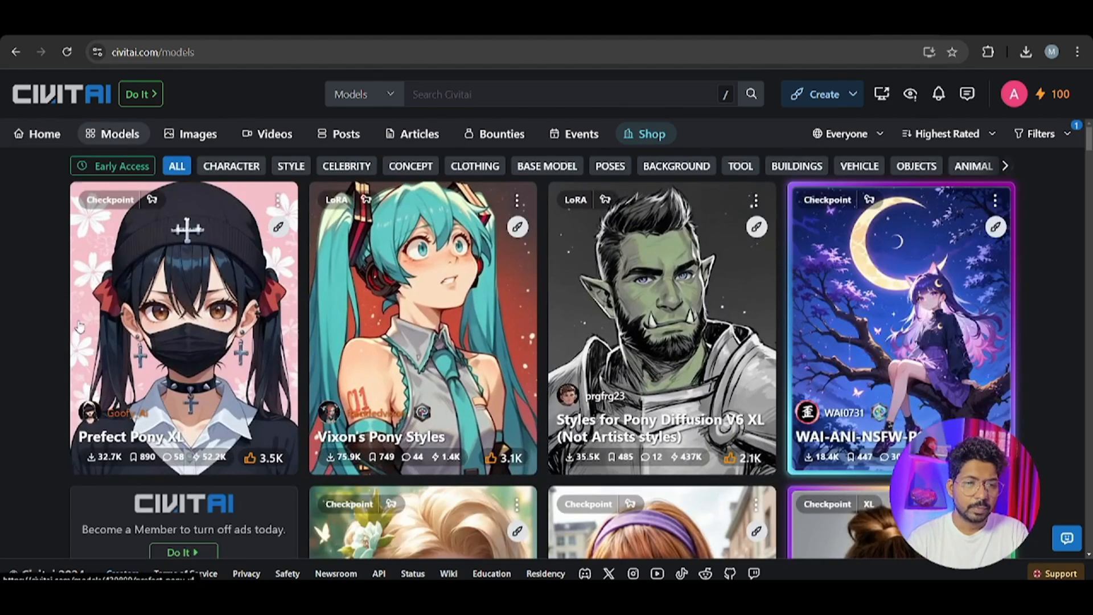
{"action": "scroll", "coordinate": [244, 338], "scroll_direction": "down", "scroll_amount": 10}
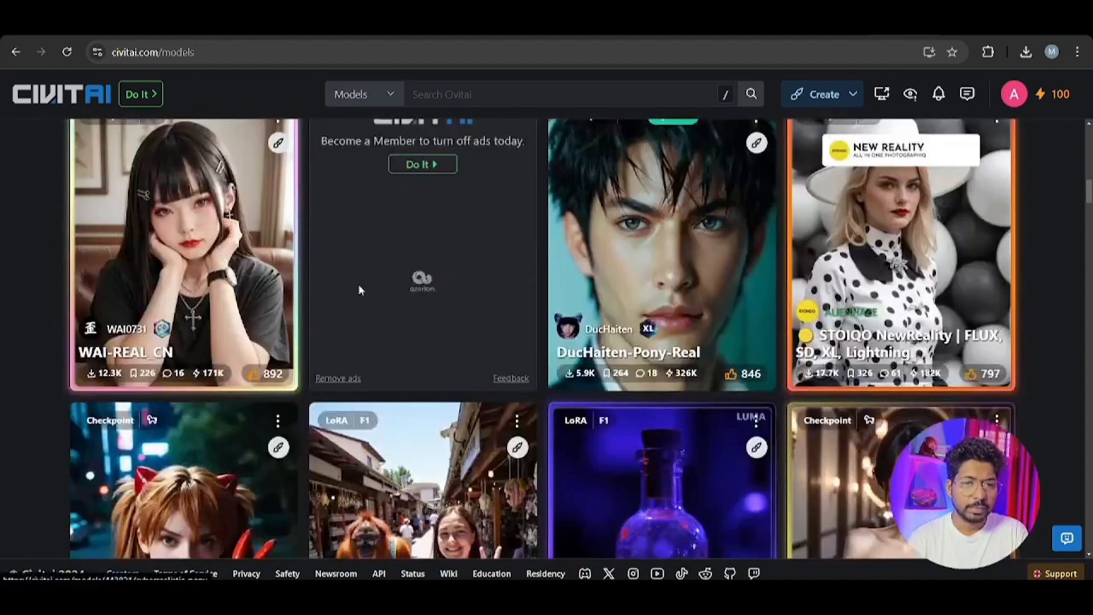
{"action": "scroll", "coordinate": [358, 285], "scroll_direction": "down", "scroll_amount": 6}
{"action": "scroll", "coordinate": [396, 341], "scroll_direction": "up", "scroll_amount": 15}
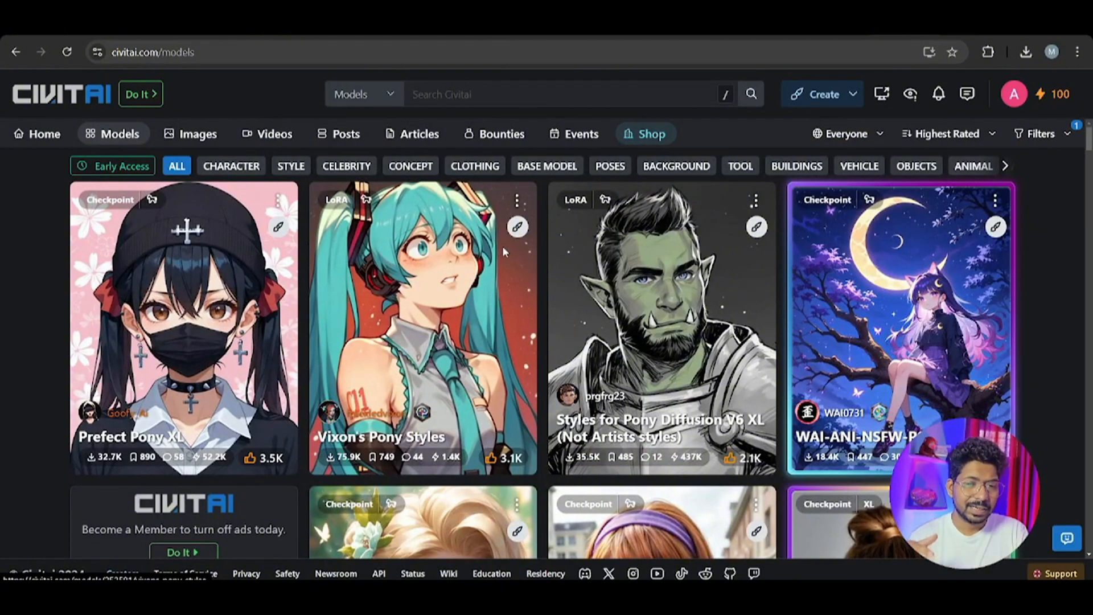
Step: Search for Hugging Face in another browser tab and browse its models page and task categories
{"action": "key", "text": "ctrl+t"}
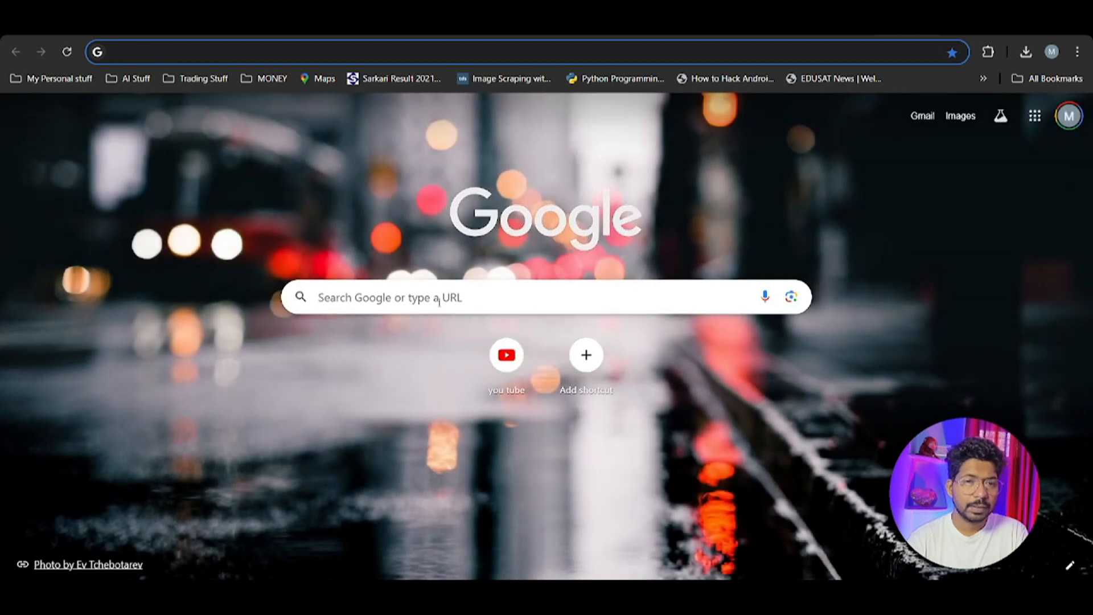
{"action": "left_click", "coordinate": [417, 305]}
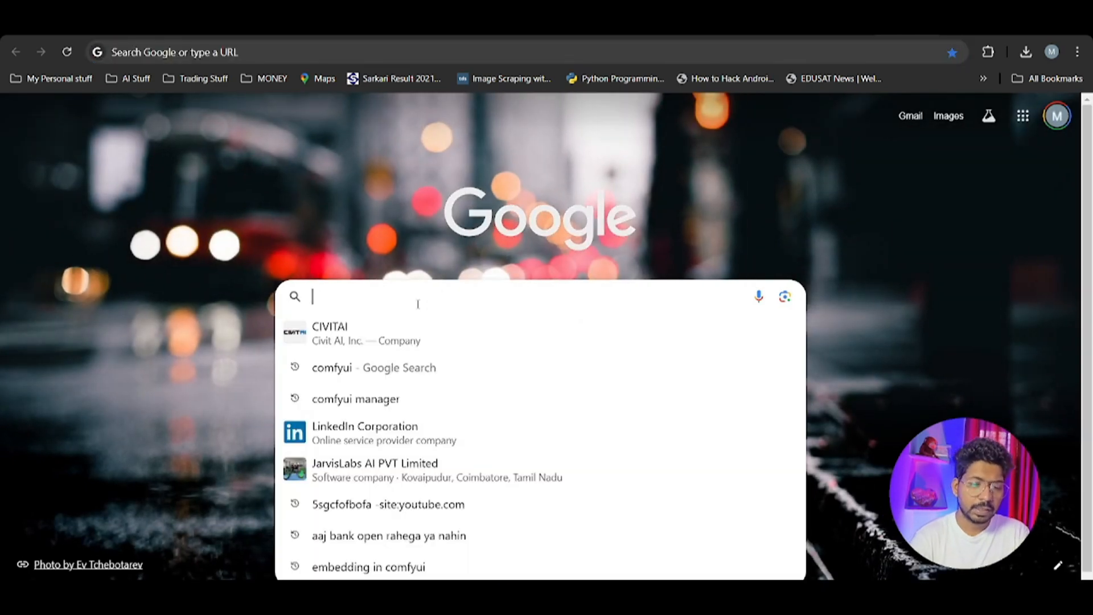
{"action": "type", "text": "HUGGING"}
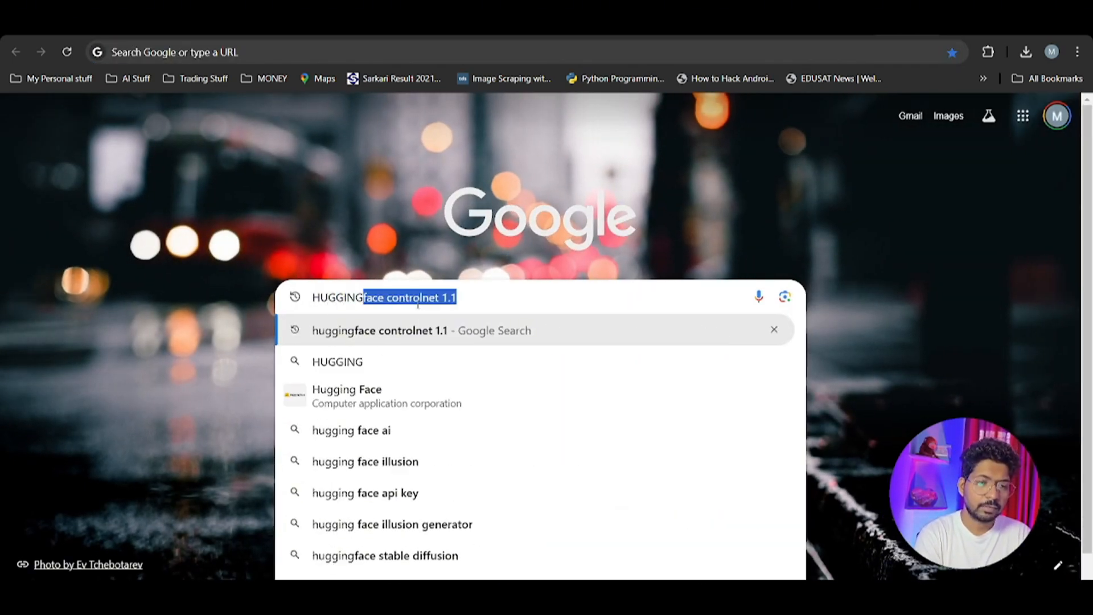
{"action": "left_click", "coordinate": [398, 397]}
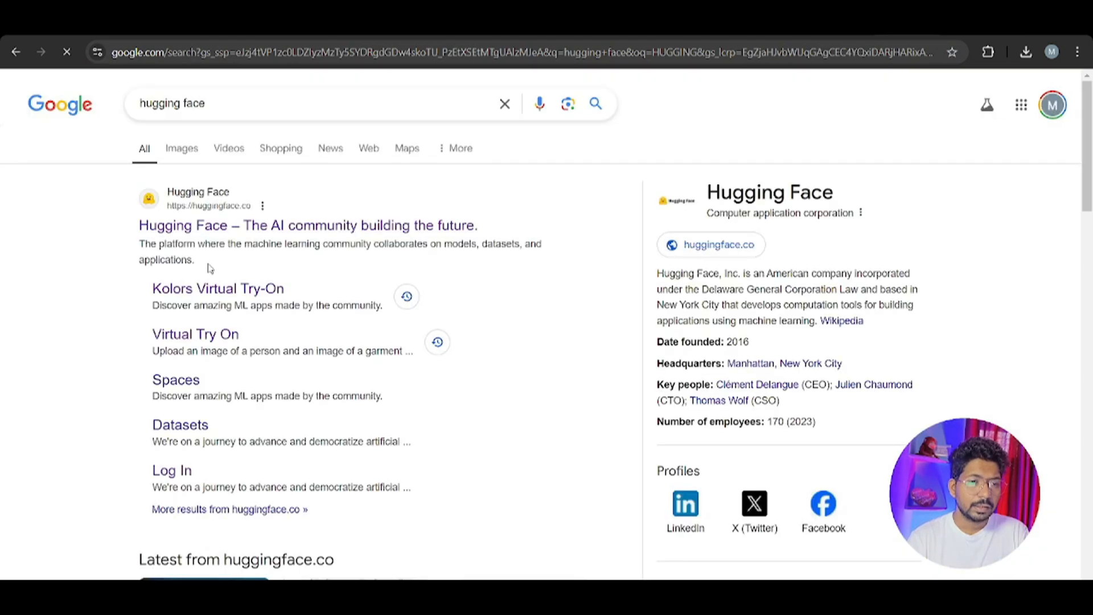
{"action": "left_click", "coordinate": [393, 226]}
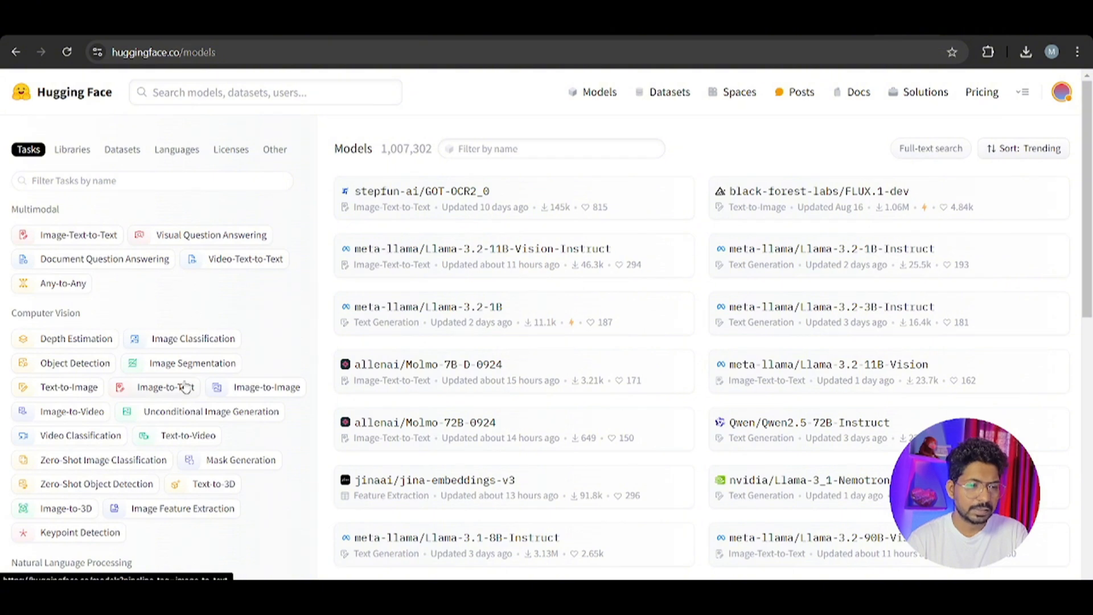
{"action": "scroll", "coordinate": [167, 399], "scroll_direction": "down", "scroll_amount": 5}
{"action": "scroll", "coordinate": [167, 399], "scroll_direction": "up", "scroll_amount": 3}
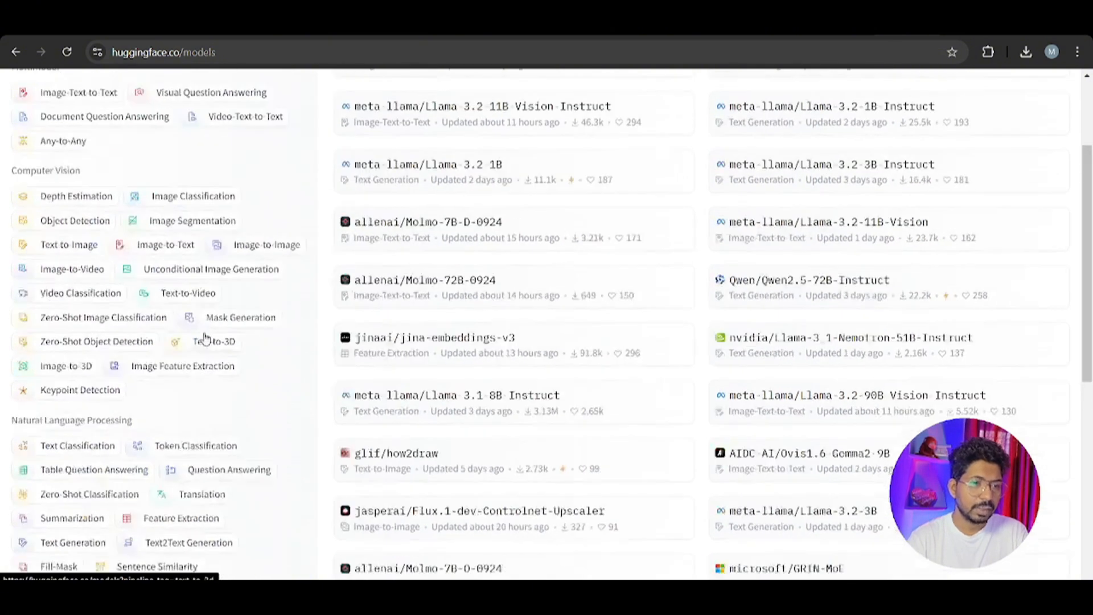
{"action": "scroll", "coordinate": [165, 391], "scroll_direction": "down", "scroll_amount": 3}
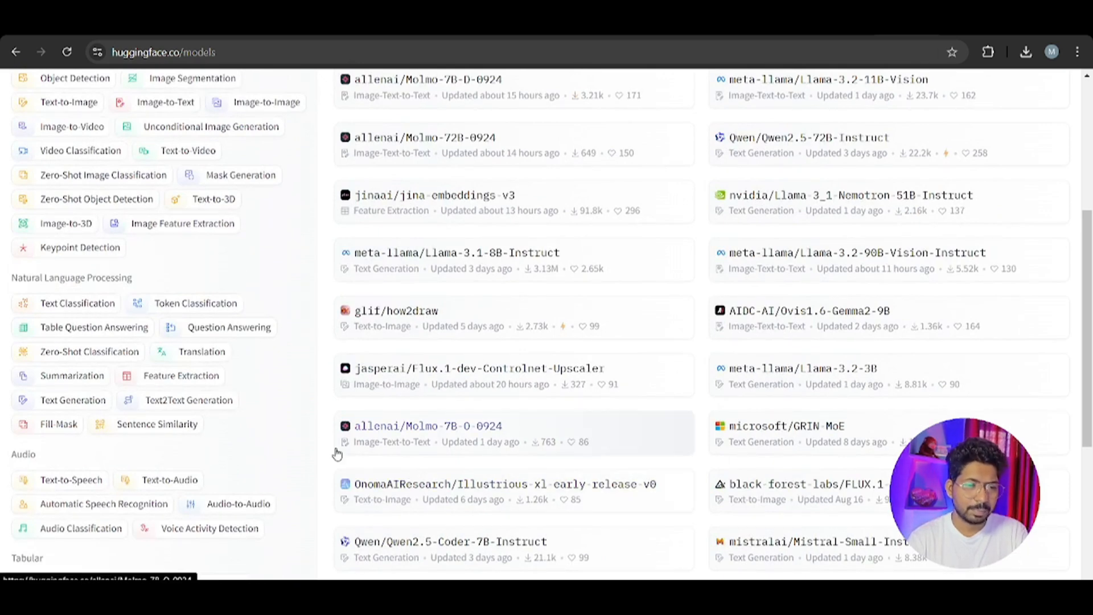
{"action": "scroll", "coordinate": [131, 435], "scroll_direction": "up", "scroll_amount": 6}
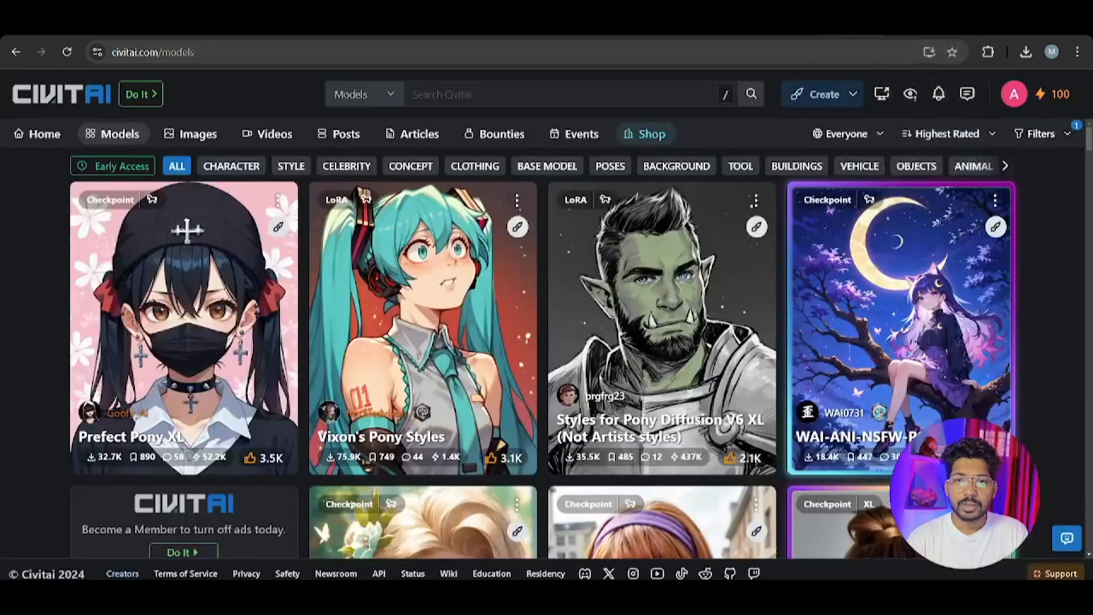
Step: Return to the ComfyUI workflow and queue the default prompt for generation
{"action": "left_click", "coordinate": [916, 24]}
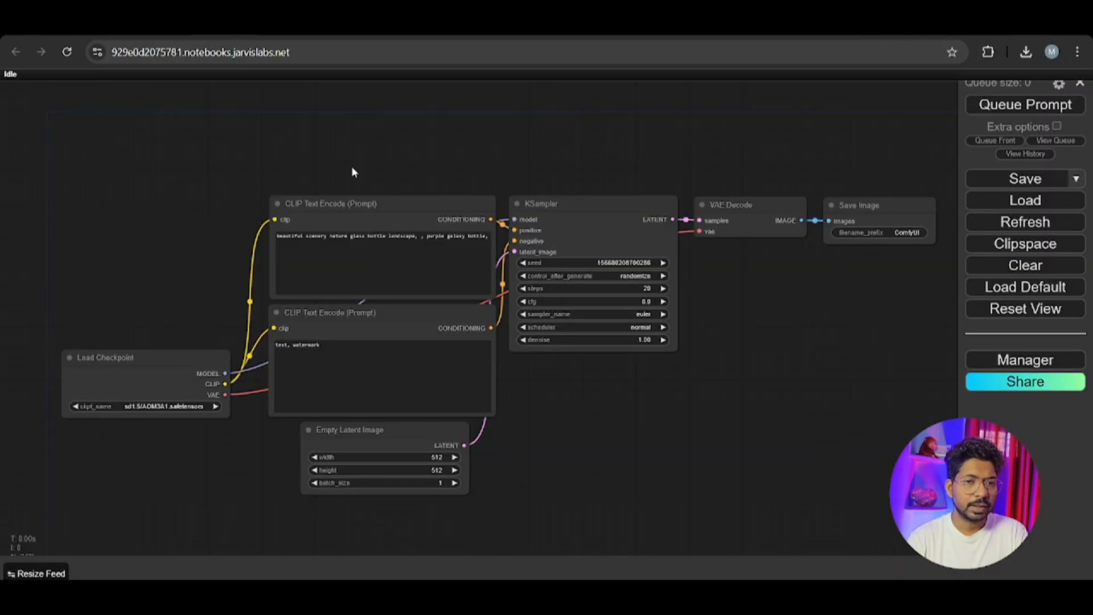
{"action": "left_click_drag", "start_coordinate": [671, 391], "coordinate": [690, 386]}
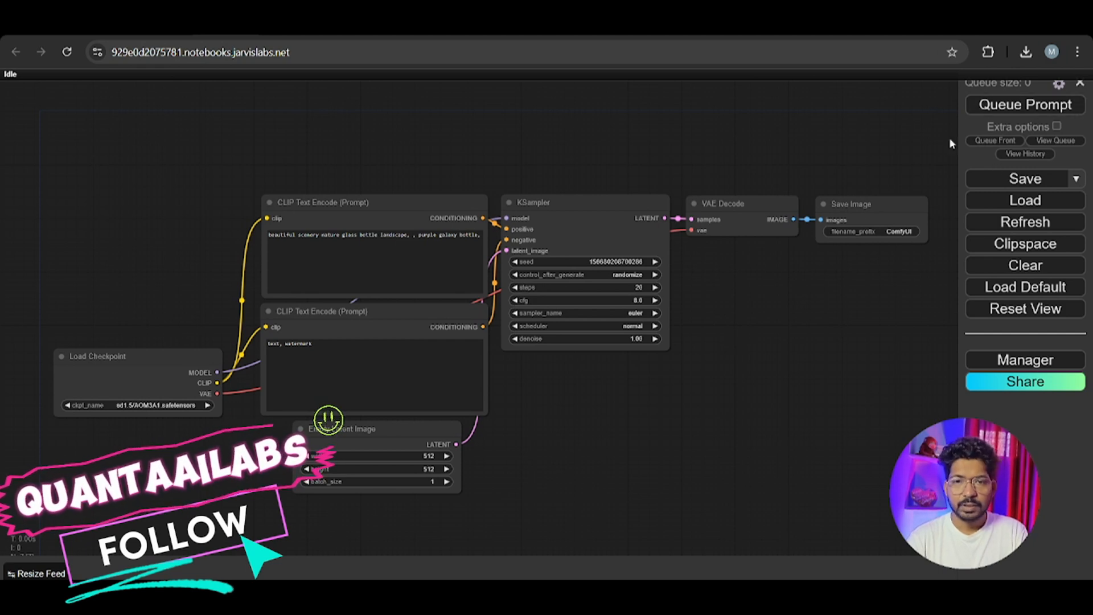
{"action": "left_click", "coordinate": [1019, 108]}
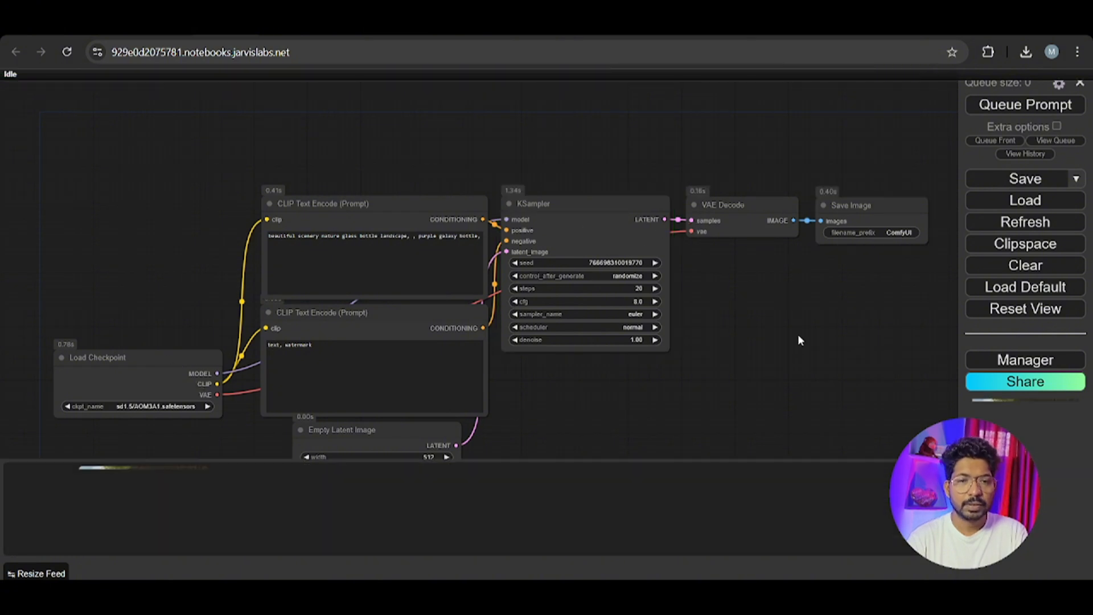
Step: Shrink the image feed and examine the workflow's nodes and the positive prompt text
{"action": "left_click", "coordinate": [37, 574]}
{"action": "left_click_drag", "start_coordinate": [109, 558], "coordinate": [63, 575]}
{"action": "scroll", "coordinate": [591, 382], "scroll_direction": "up", "scroll_amount": 5}
{"action": "left_click_drag", "start_coordinate": [592, 382], "coordinate": [758, 363]}
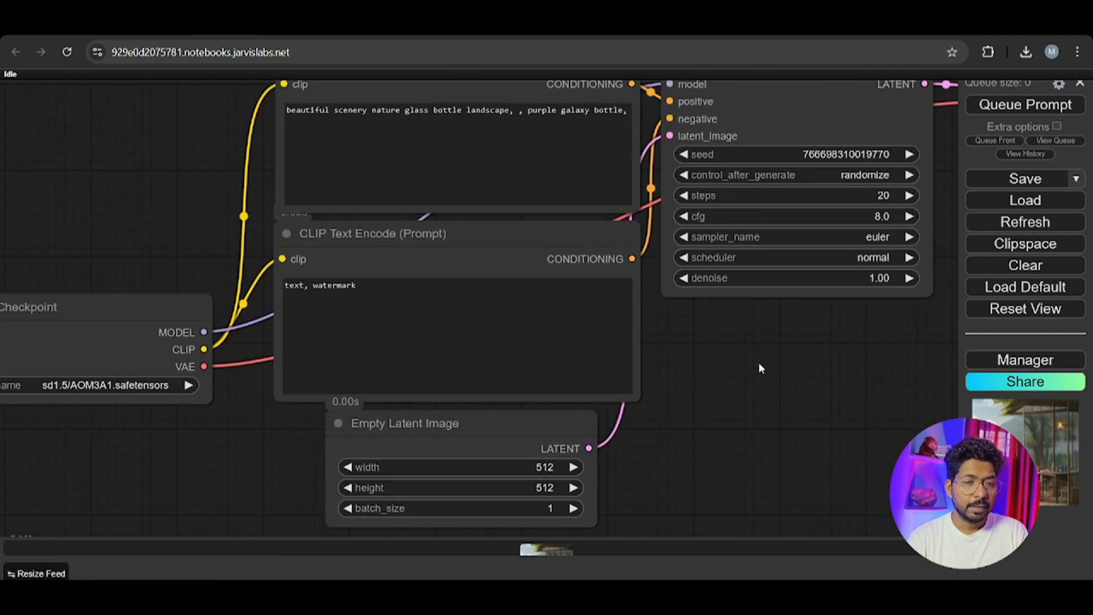
{"action": "scroll", "coordinate": [212, 429], "scroll_direction": "down", "scroll_amount": 3}
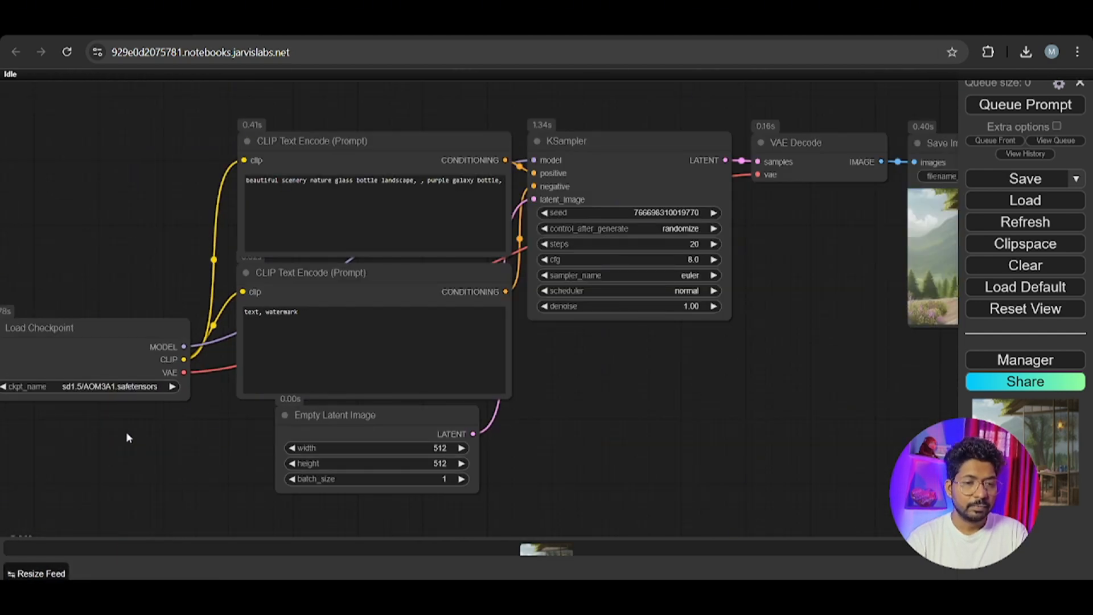
{"action": "scroll", "coordinate": [125, 432], "scroll_direction": "down", "scroll_amount": 2}
{"action": "scroll", "coordinate": [569, 408], "scroll_direction": "up", "scroll_amount": 1}
{"action": "scroll", "coordinate": [719, 361], "scroll_direction": "up", "scroll_amount": 10}
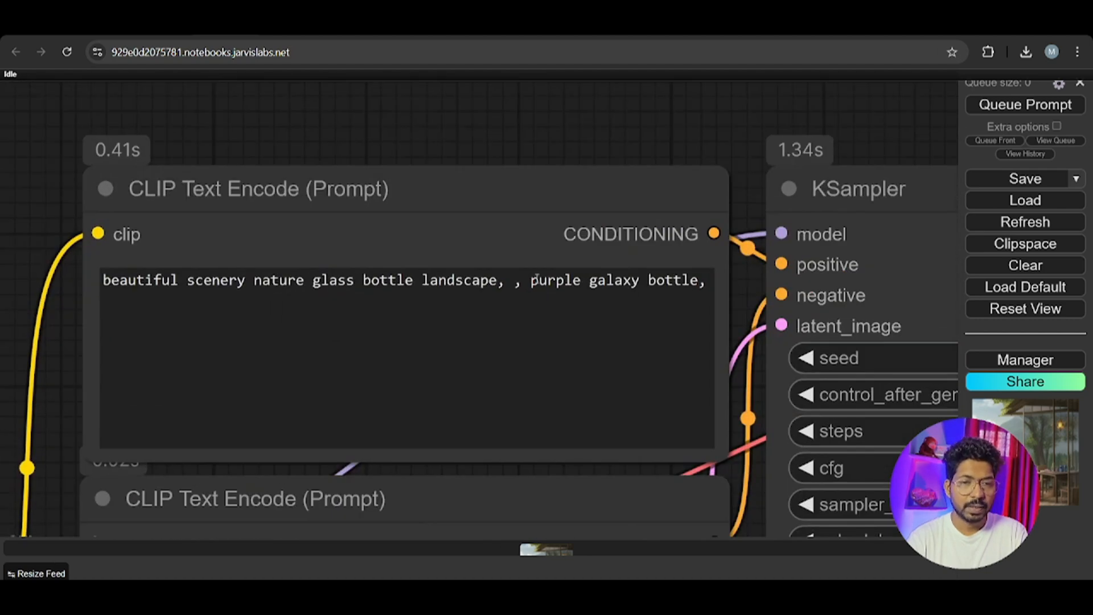
{"action": "scroll", "coordinate": [722, 141], "scroll_direction": "down", "scroll_amount": 9}
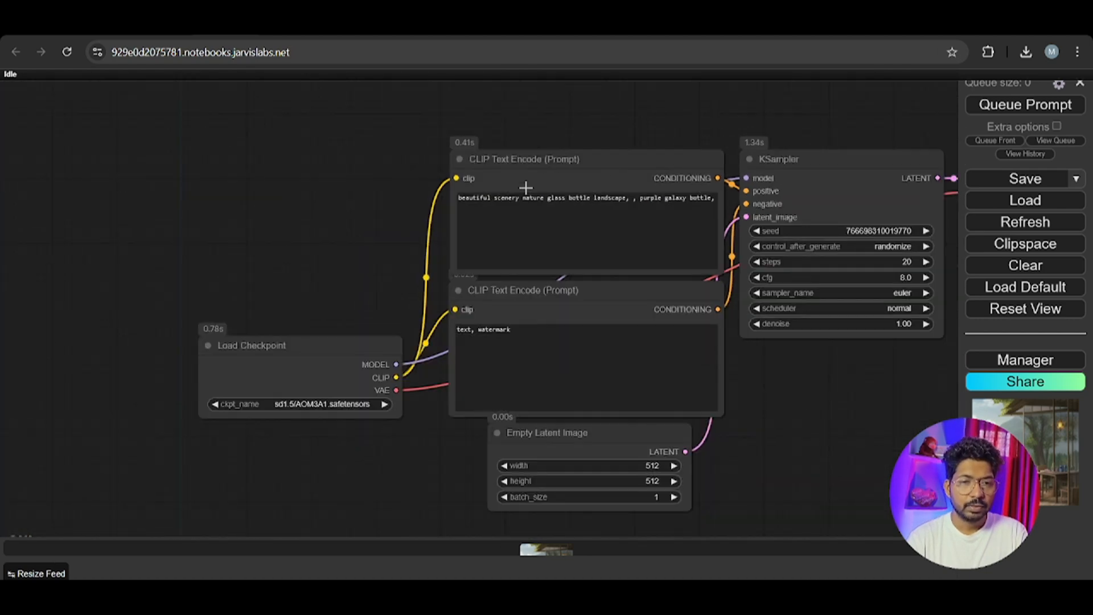
Step: Move the Load Checkpoint node farther from the CLIP Text Encode nodes and check its checkpoint setting
{"action": "left_click_drag", "start_coordinate": [312, 359], "coordinate": [198, 317]}
{"action": "left_click_drag", "start_coordinate": [378, 419], "coordinate": [351, 424]}
{"action": "left_click", "coordinate": [352, 424]}
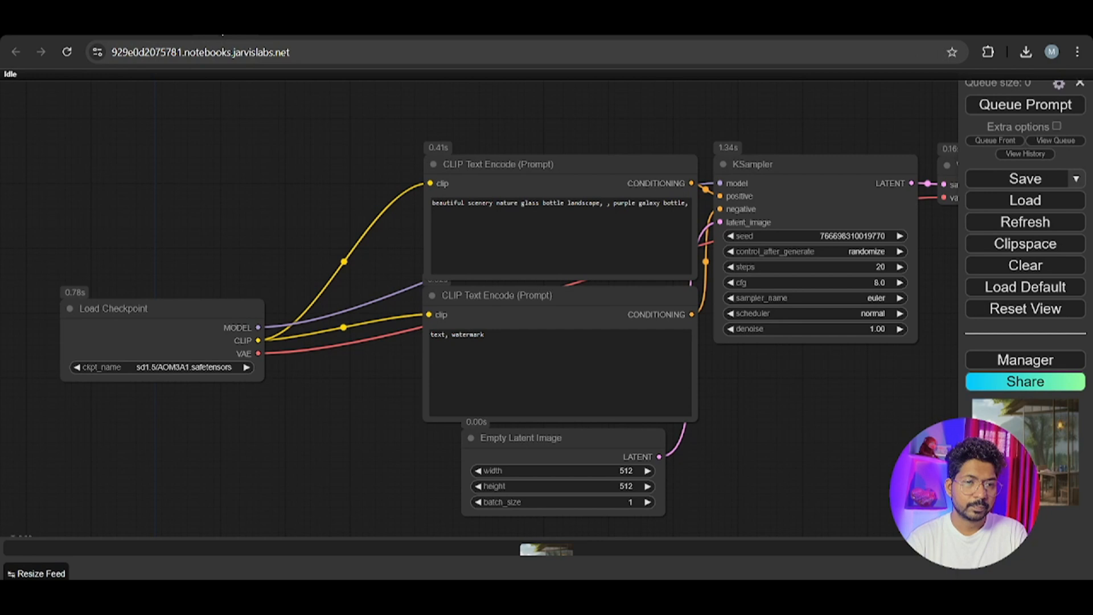
{"action": "left_click", "coordinate": [182, 366]}
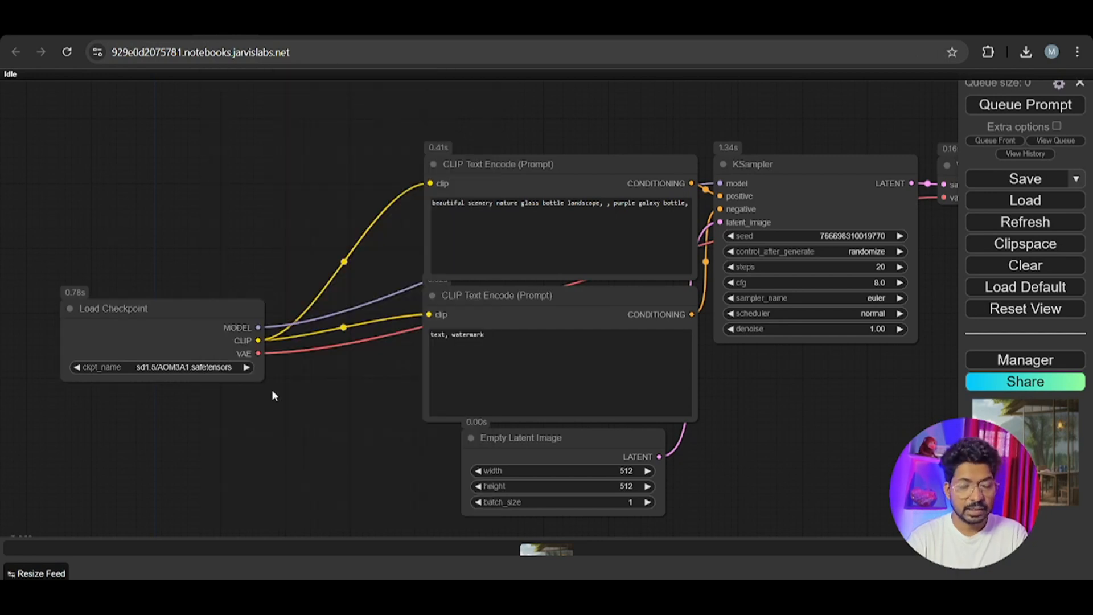
{"action": "left_click_drag", "start_coordinate": [302, 396], "coordinate": [215, 356]}
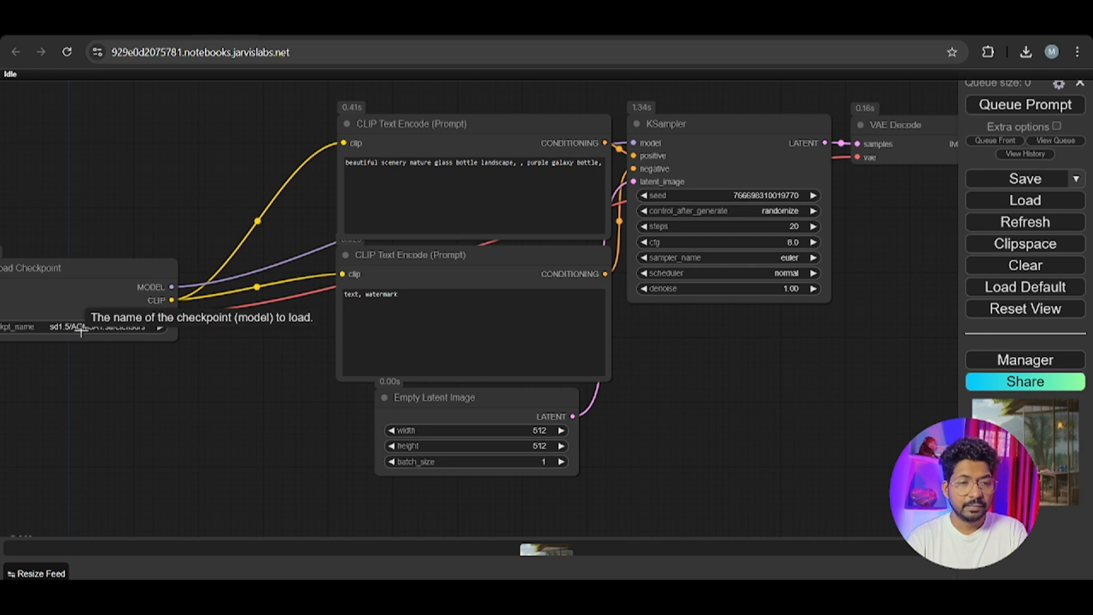
Step: Set the Empty Latent Image node's width and height to 1024 pixels each
{"action": "scroll", "coordinate": [602, 434], "scroll_direction": "up", "scroll_amount": 5}
{"action": "left_click_drag", "start_coordinate": [605, 432], "coordinate": [553, 403]}
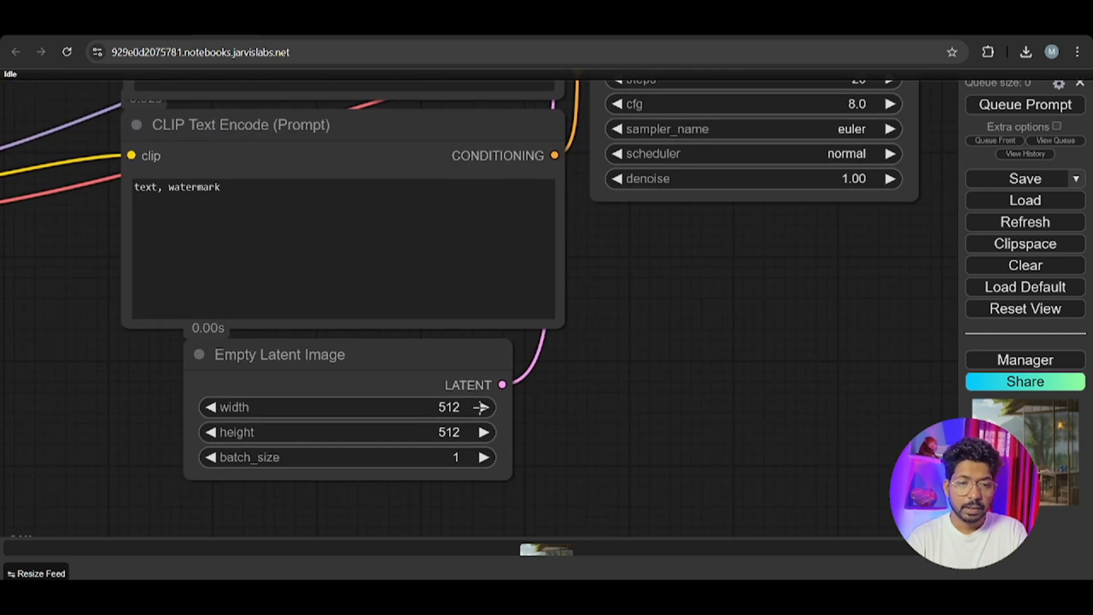
{"action": "left_click", "coordinate": [440, 408]}
{"action": "type", "text": "1"}
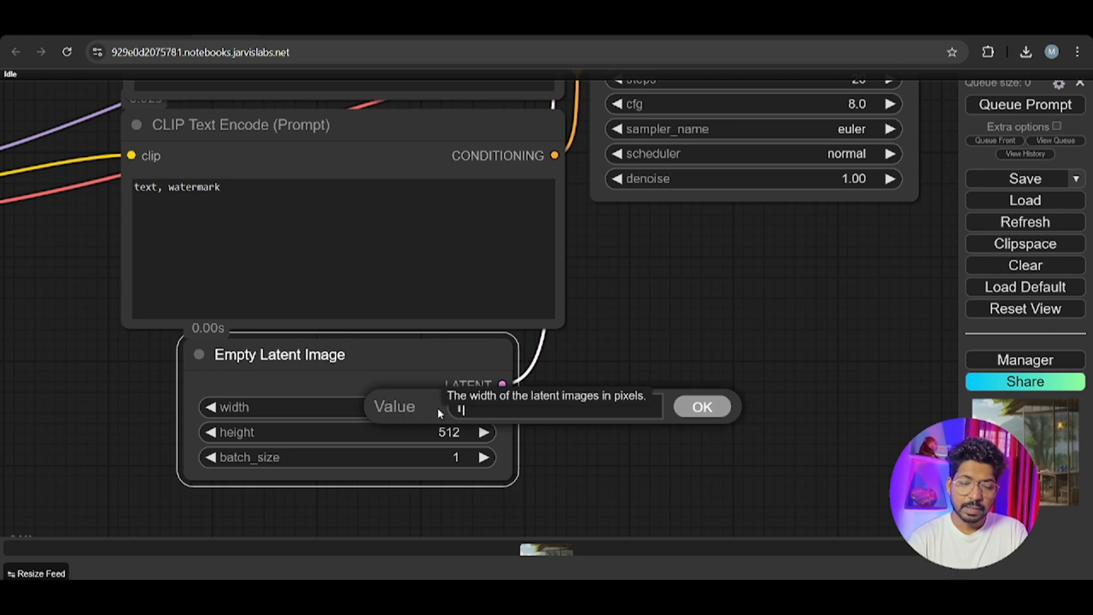
{"action": "type", "text": "024"}
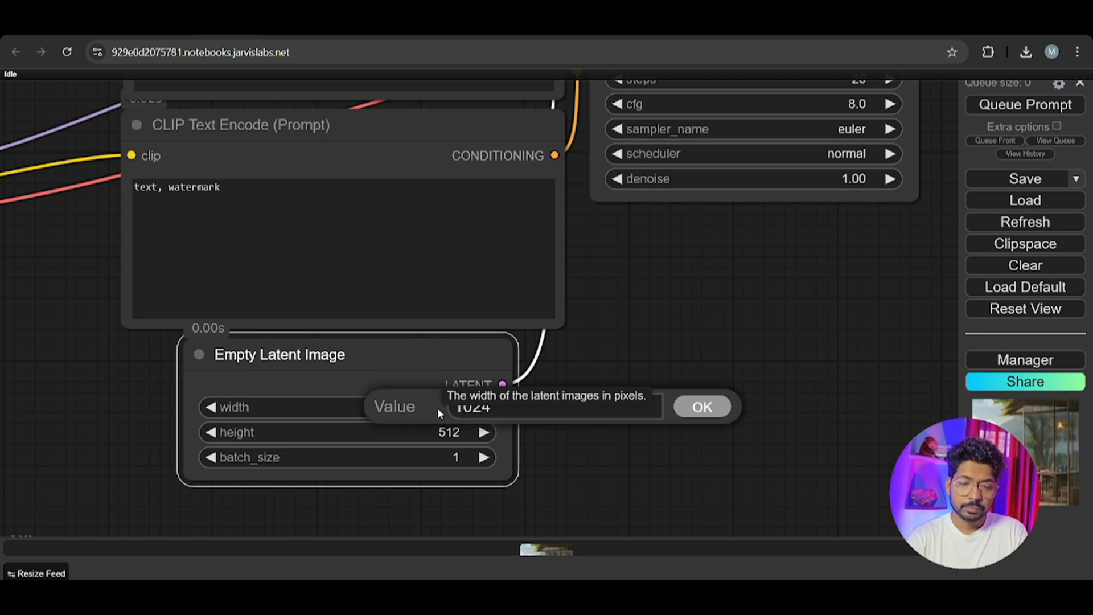
{"action": "key", "text": "Return"}
{"action": "left_click", "coordinate": [451, 430]}
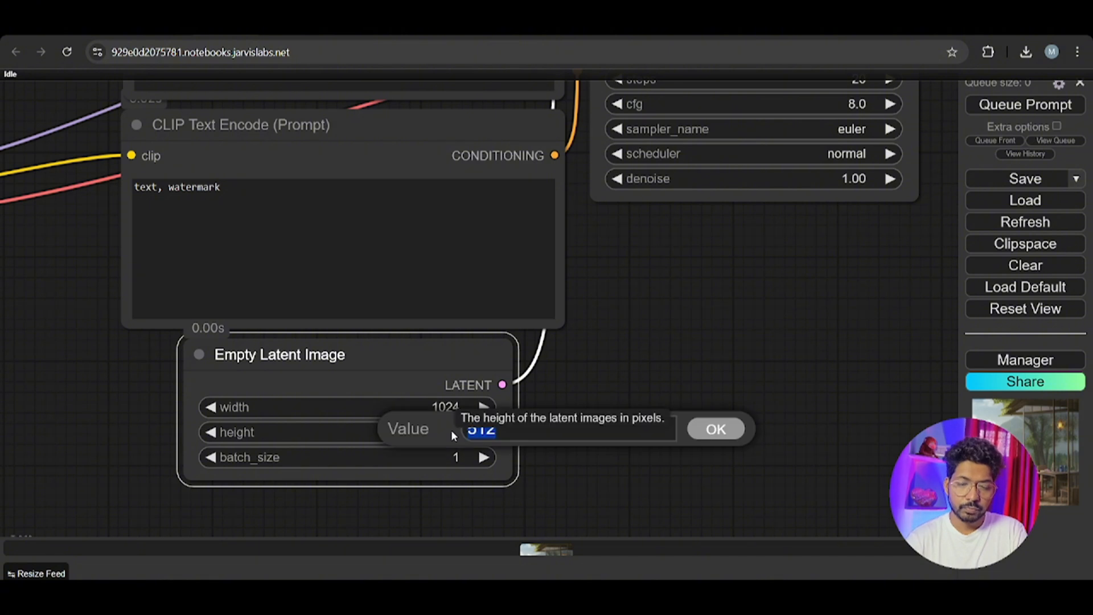
{"action": "type", "text": "1024"}
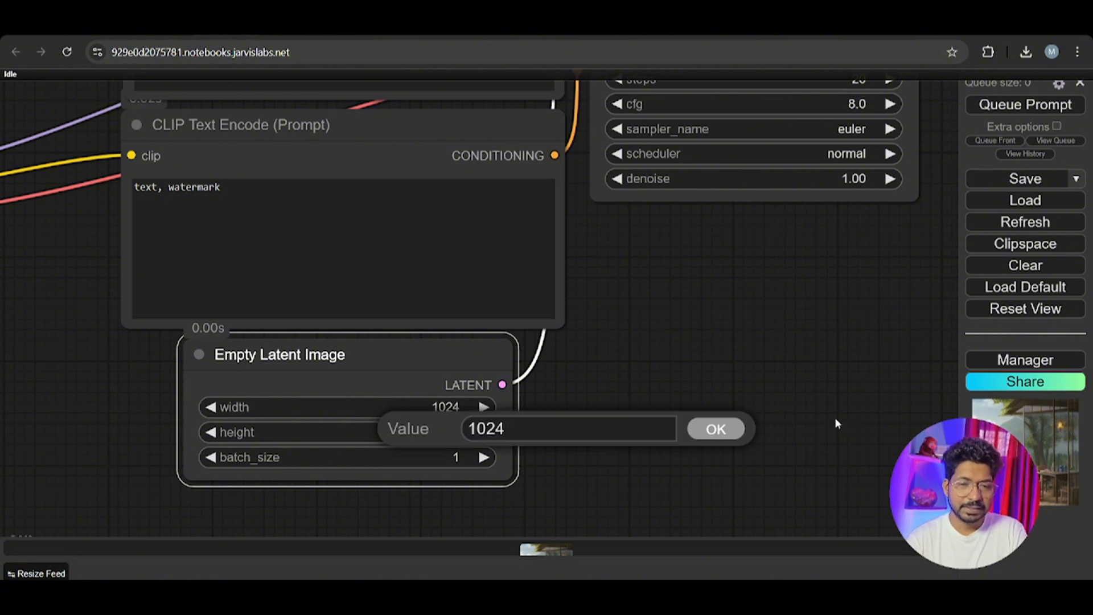
{"action": "left_click", "coordinate": [721, 429]}
Step: Select the sd1.5/Realistic_Vision_V6.0_NV_B1.safetensors checkpoint in the Load Checkpoint node and run the workflow again
{"action": "scroll", "coordinate": [749, 347], "scroll_direction": "down", "scroll_amount": 4}
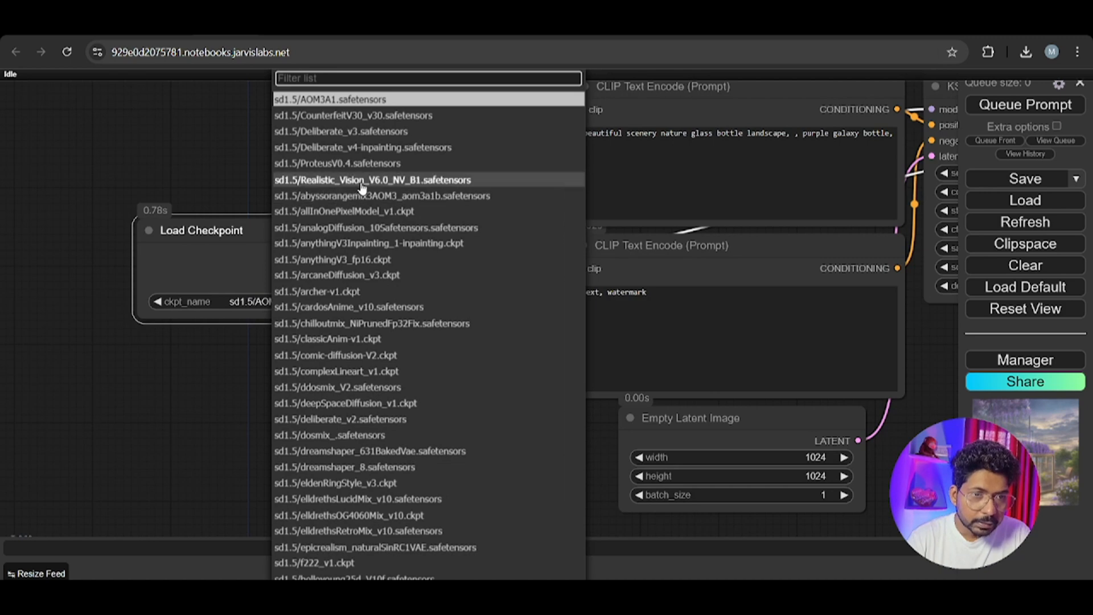
{"action": "left_click", "coordinate": [361, 182]}
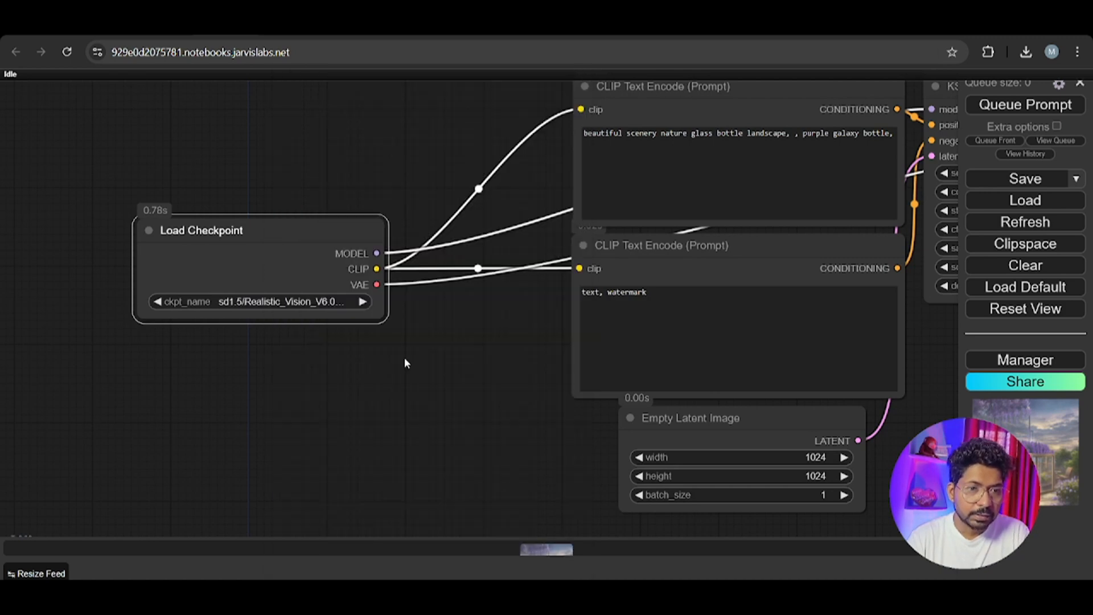
{"action": "scroll", "coordinate": [467, 379], "scroll_direction": "down", "scroll_amount": 3}
{"action": "left_click_drag", "start_coordinate": [468, 379], "coordinate": [373, 383]}
{"action": "left_click_drag", "start_coordinate": [811, 394], "coordinate": [654, 380]}
{"action": "scroll", "coordinate": [654, 380], "scroll_direction": "down", "scroll_amount": 5}
{"action": "left_click_drag", "start_coordinate": [720, 378], "coordinate": [587, 371]}
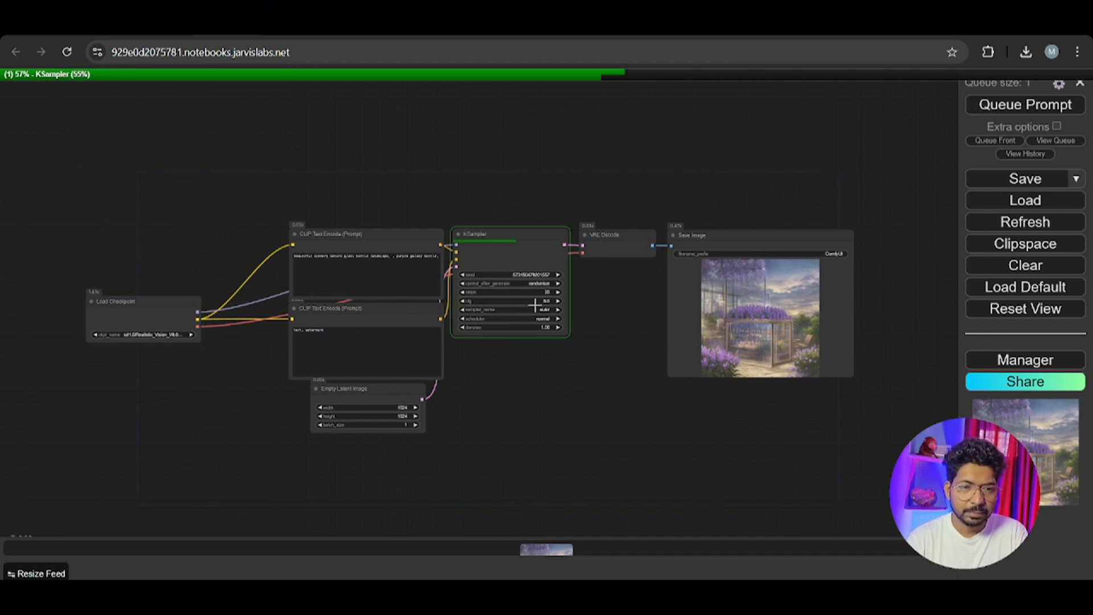
Step: Inspect the generated picture in the Save Image node and review the model chosen in the Load Checkpoint node
{"action": "scroll", "coordinate": [765, 312], "scroll_direction": "up", "scroll_amount": 6}
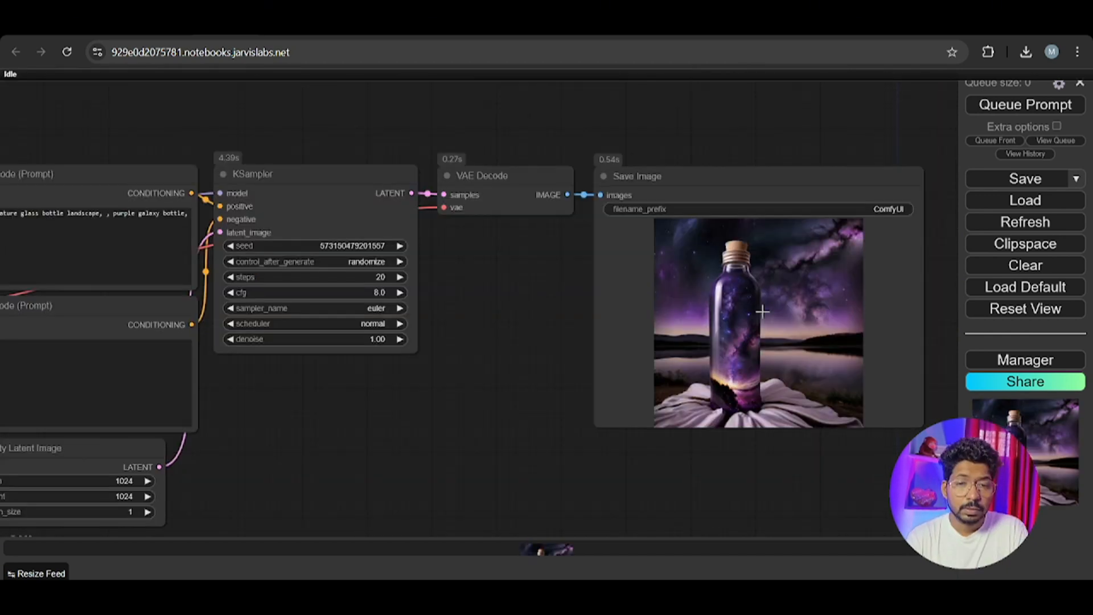
{"action": "scroll", "coordinate": [667, 312], "scroll_direction": "down", "scroll_amount": 6}
{"action": "left_click_drag", "start_coordinate": [414, 404], "coordinate": [594, 369]}
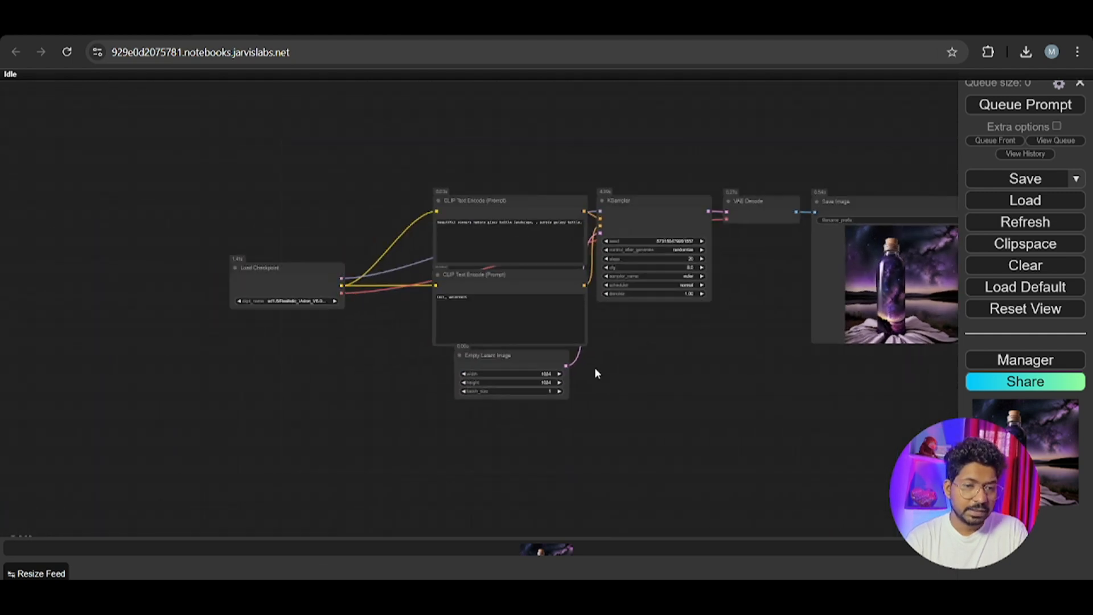
{"action": "scroll", "coordinate": [549, 387], "scroll_direction": "up", "scroll_amount": 6}
{"action": "left_click_drag", "start_coordinate": [185, 301], "coordinate": [296, 323]}
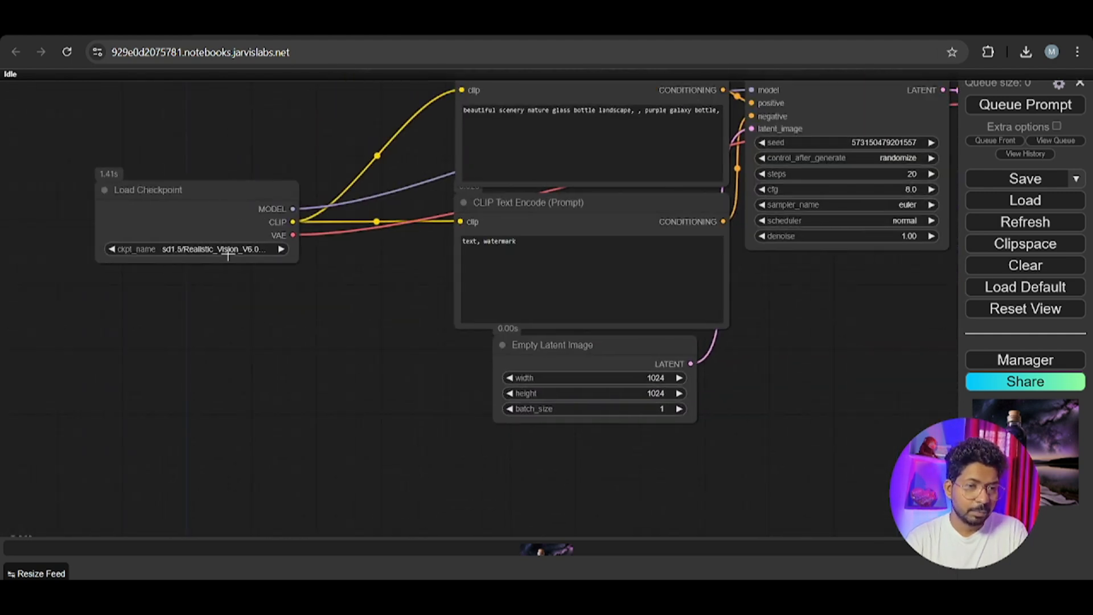
Step: Replace the positive prompt in the upper CLIP Text Encode node with "FACE OF GIRL" and run the workflow
{"action": "left_click_drag", "start_coordinate": [783, 386], "coordinate": [724, 391]}
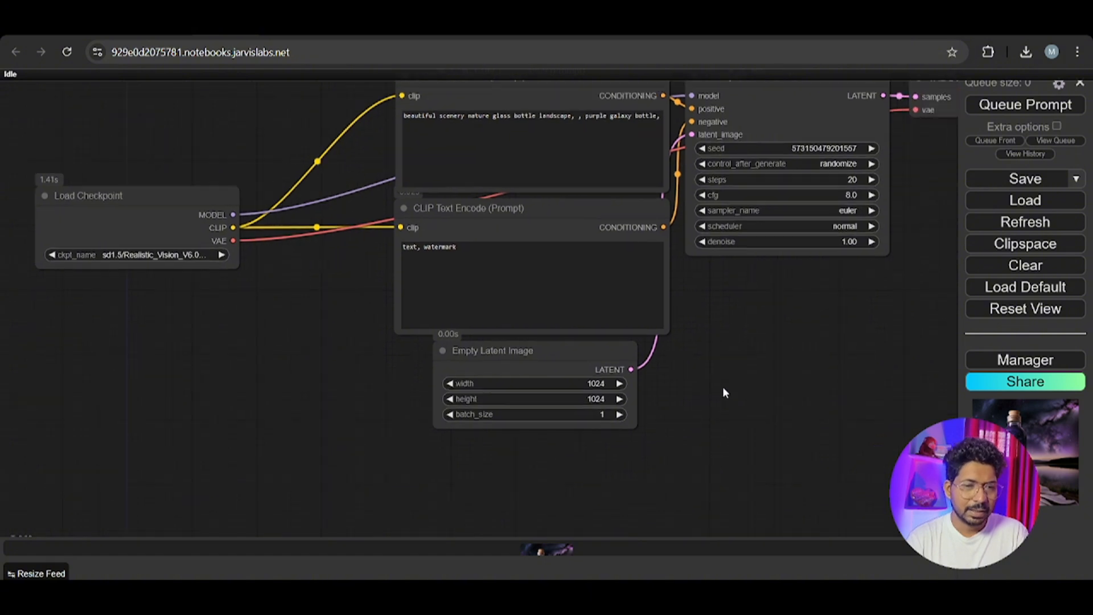
{"action": "left_click_drag", "start_coordinate": [661, 118], "coordinate": [404, 117]}
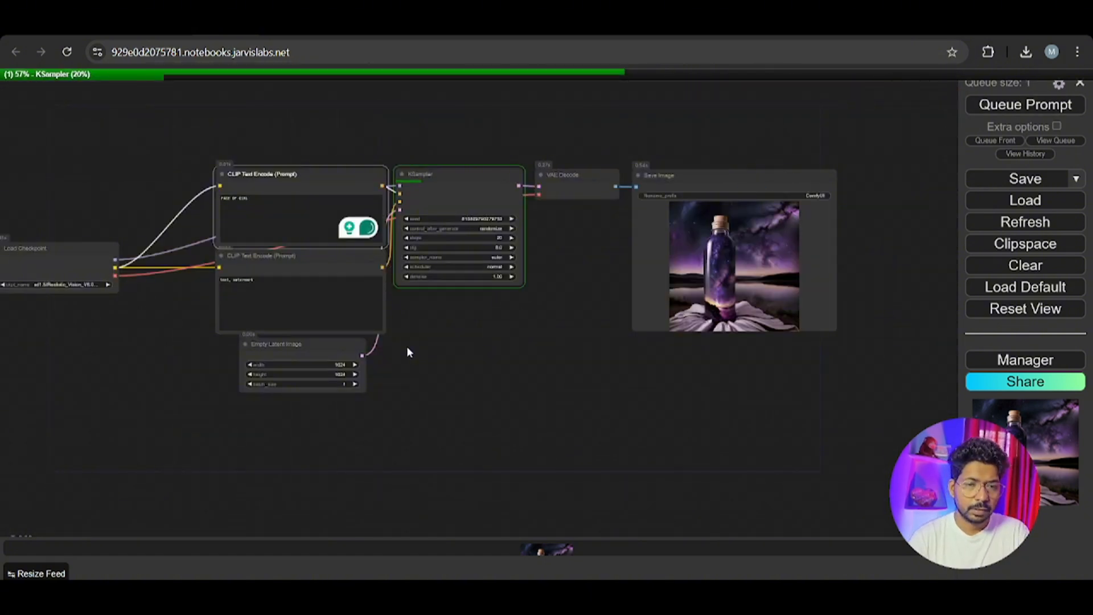
{"action": "left_click_drag", "start_coordinate": [408, 352], "coordinate": [466, 354]}
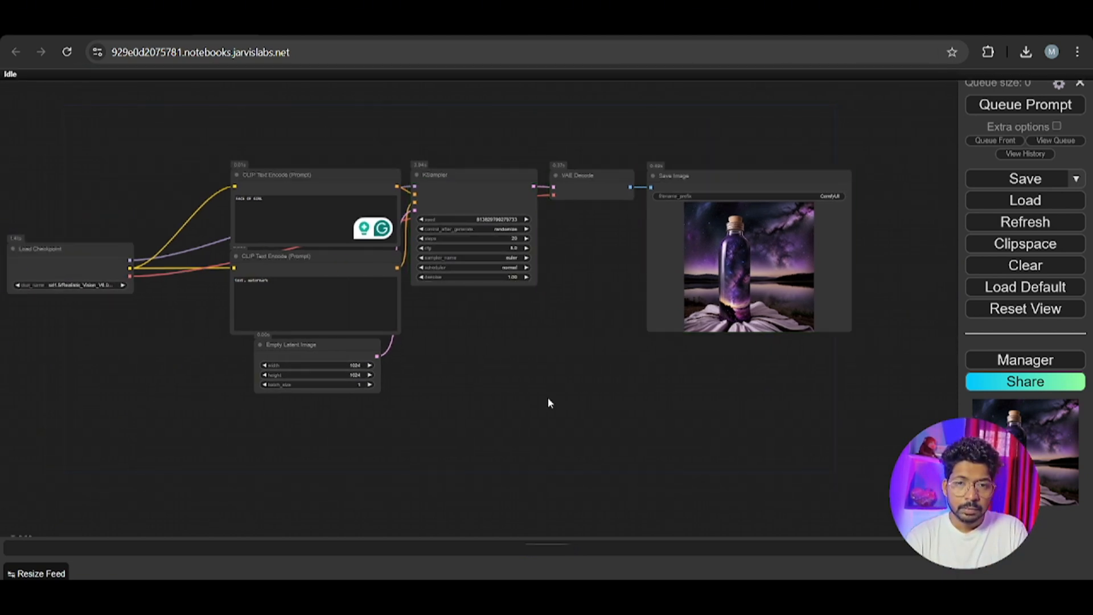
{"action": "left_click_drag", "start_coordinate": [420, 346], "coordinate": [510, 345]}
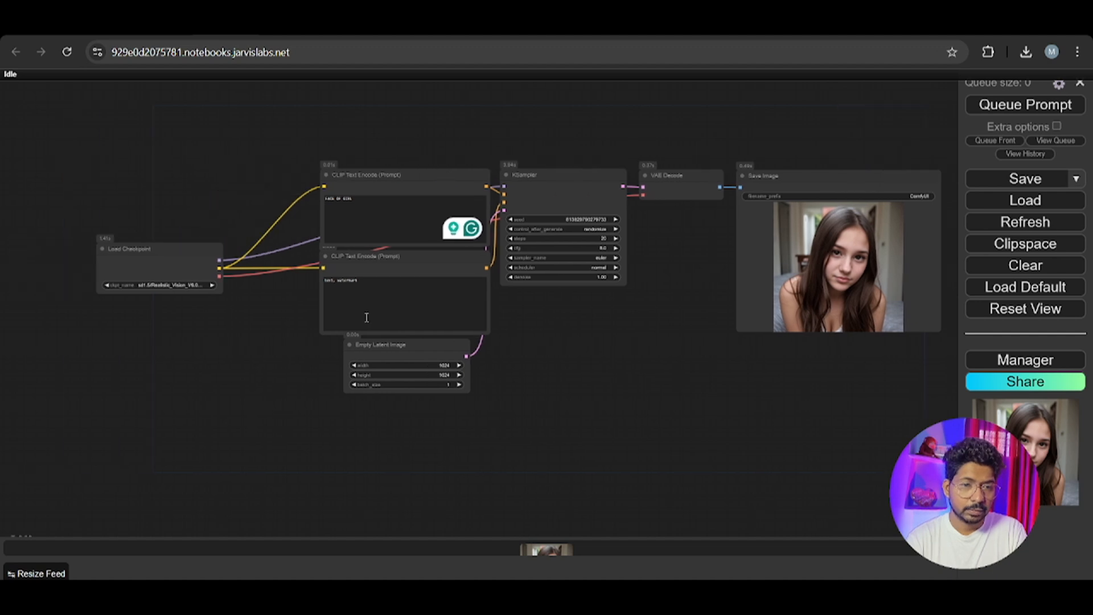
Step: Select the sd1.5/dreamshaper_631BakedVae.safetensors checkpoint in the Load Checkpoint node and run the workflow again
{"action": "left_click", "coordinate": [182, 286]}
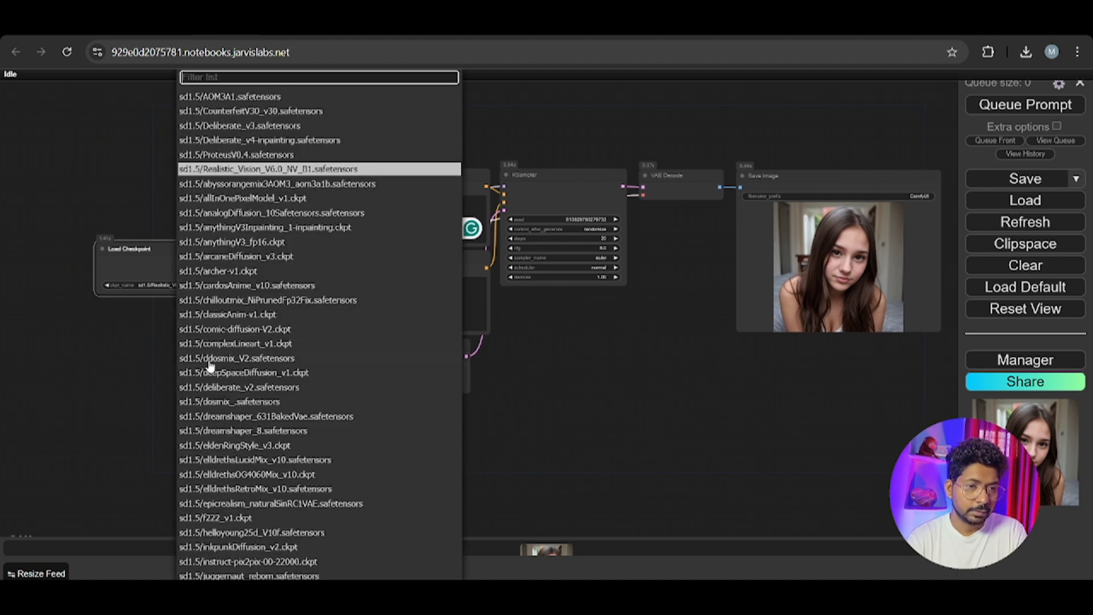
{"action": "left_click", "coordinate": [244, 274]}
{"action": "left_click", "coordinate": [166, 285]}
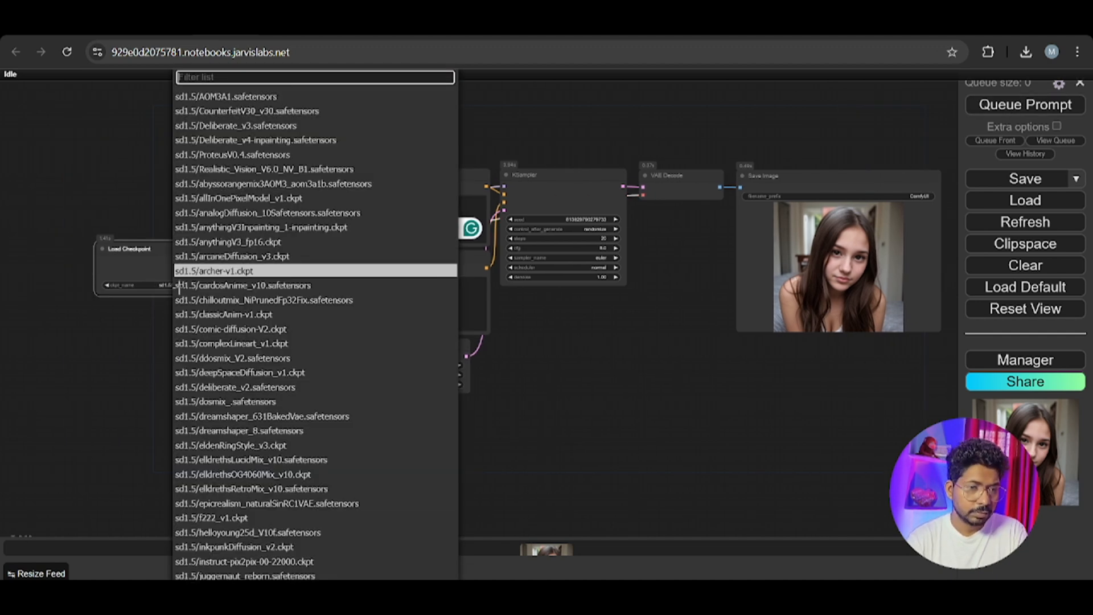
{"action": "scroll", "coordinate": [256, 385], "scroll_direction": "down", "scroll_amount": 3}
{"action": "left_click", "coordinate": [267, 330]}
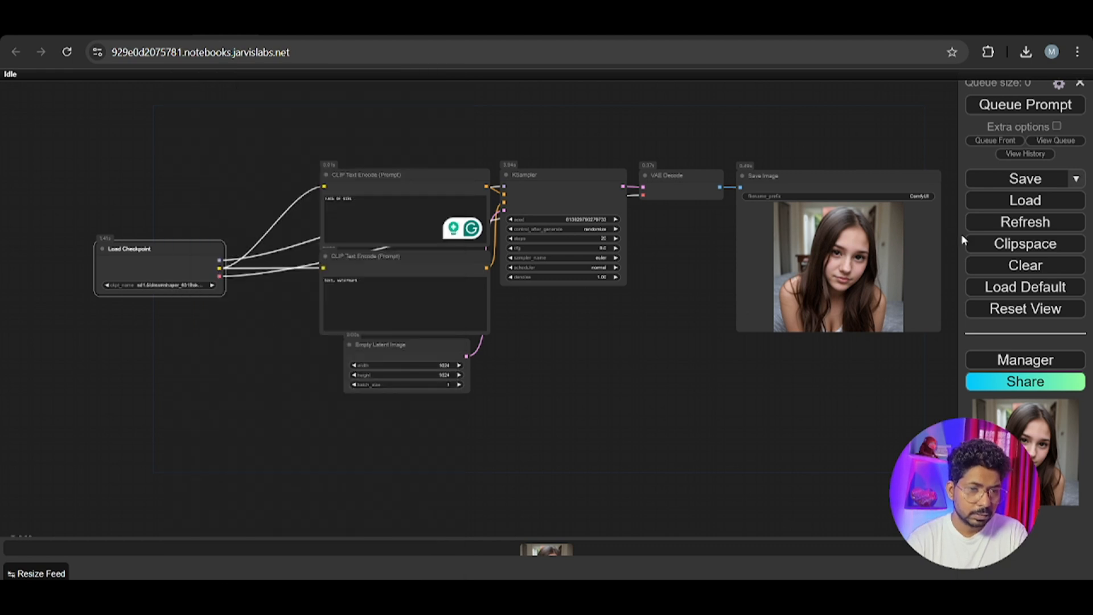
{"action": "left_click", "coordinate": [1041, 107]}
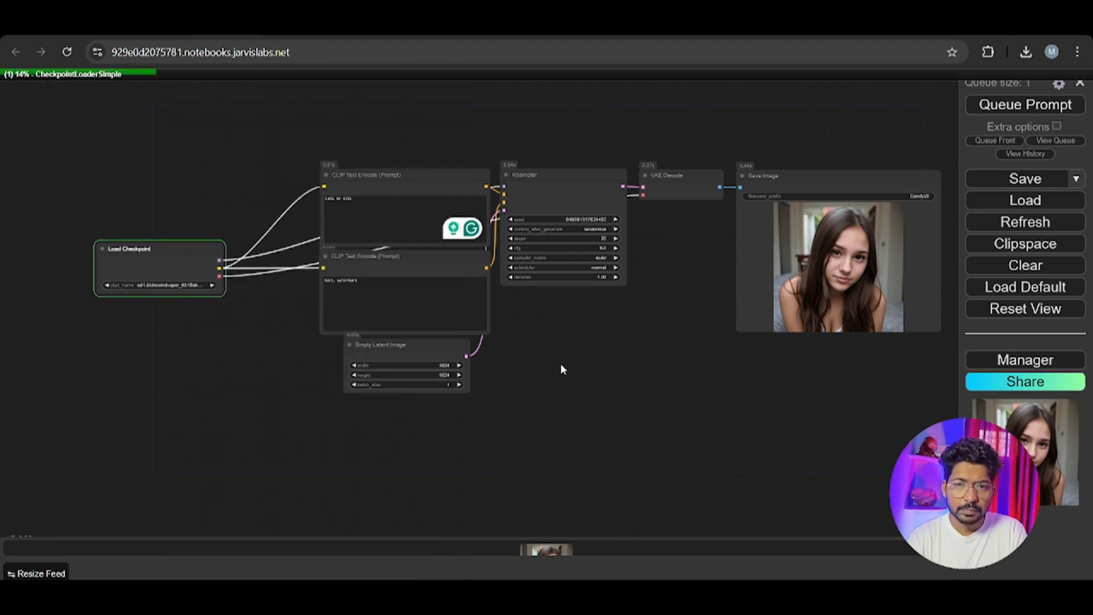
Step: Spread out the graph by moving the Load Checkpoint, Empty Latent Image and both CLIP Text Encode nodes apart
{"action": "left_click_drag", "start_coordinate": [619, 337], "coordinate": [568, 347]}
{"action": "scroll", "coordinate": [211, 328], "scroll_direction": "up", "scroll_amount": 1}
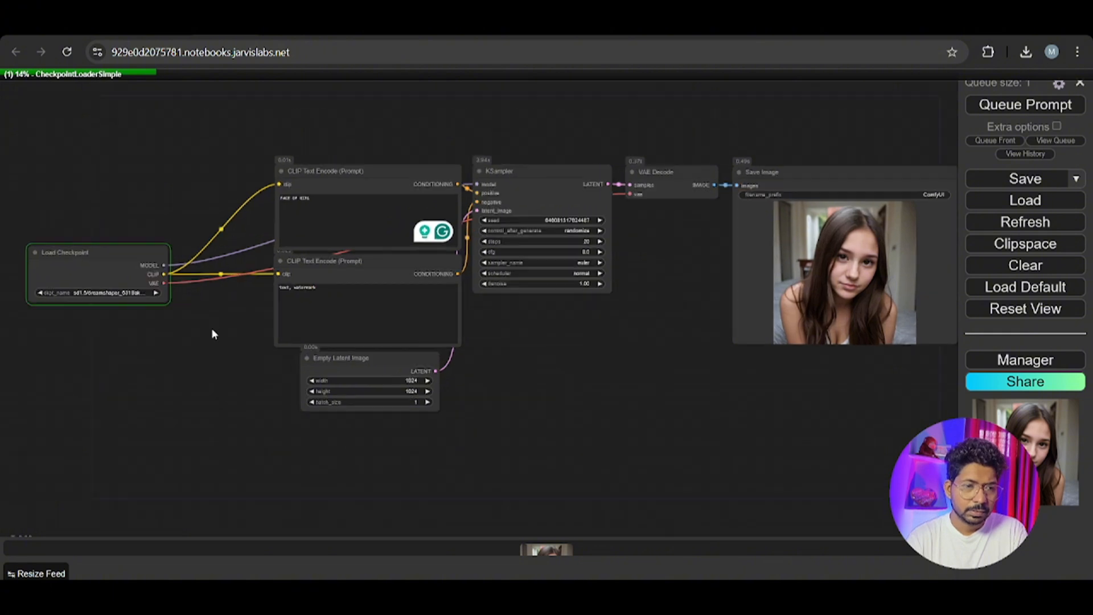
{"action": "scroll", "coordinate": [211, 333], "scroll_direction": "up", "scroll_amount": 5}
{"action": "left_click_drag", "start_coordinate": [217, 324], "coordinate": [309, 351]}
{"action": "scroll", "coordinate": [434, 299], "scroll_direction": "down", "scroll_amount": 6}
{"action": "left_click_drag", "start_coordinate": [706, 330], "coordinate": [640, 351]}
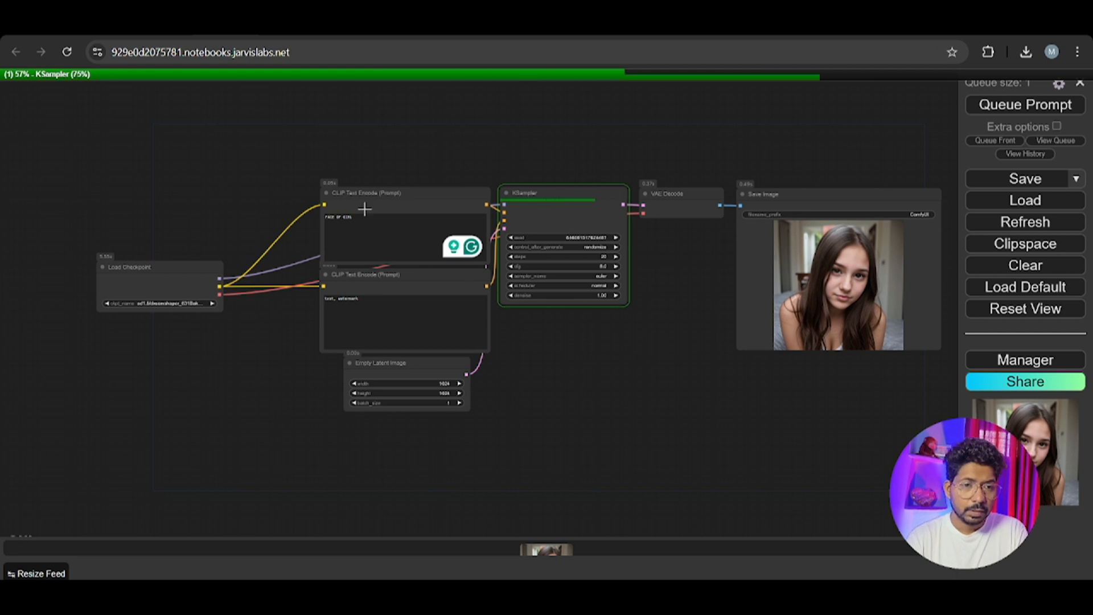
{"action": "left_click_drag", "start_coordinate": [155, 276], "coordinate": [119, 298]}
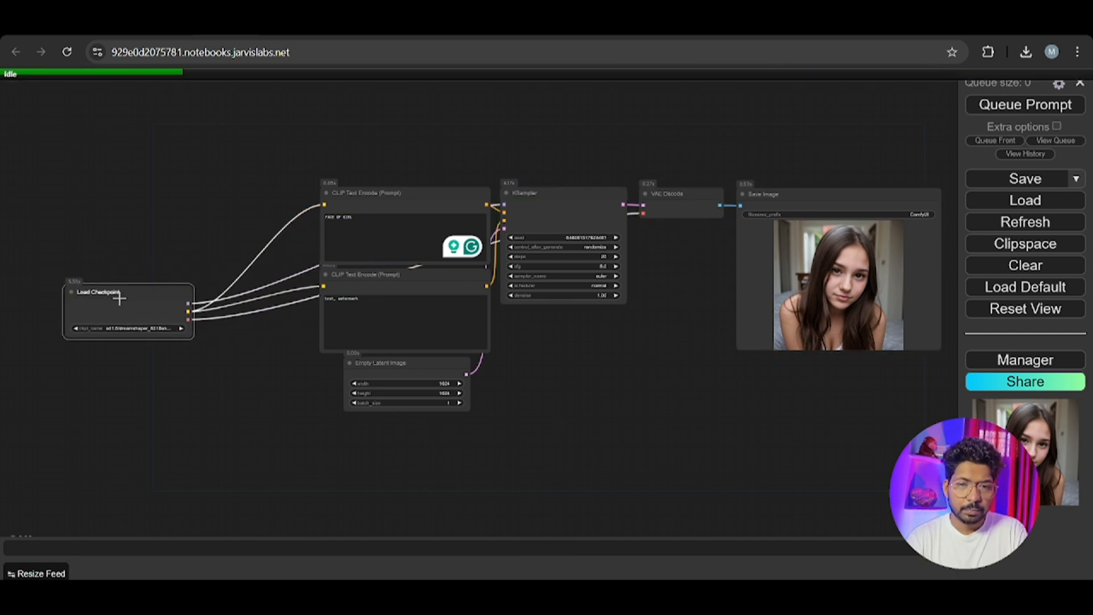
{"action": "left_click_drag", "start_coordinate": [706, 347], "coordinate": [588, 361]}
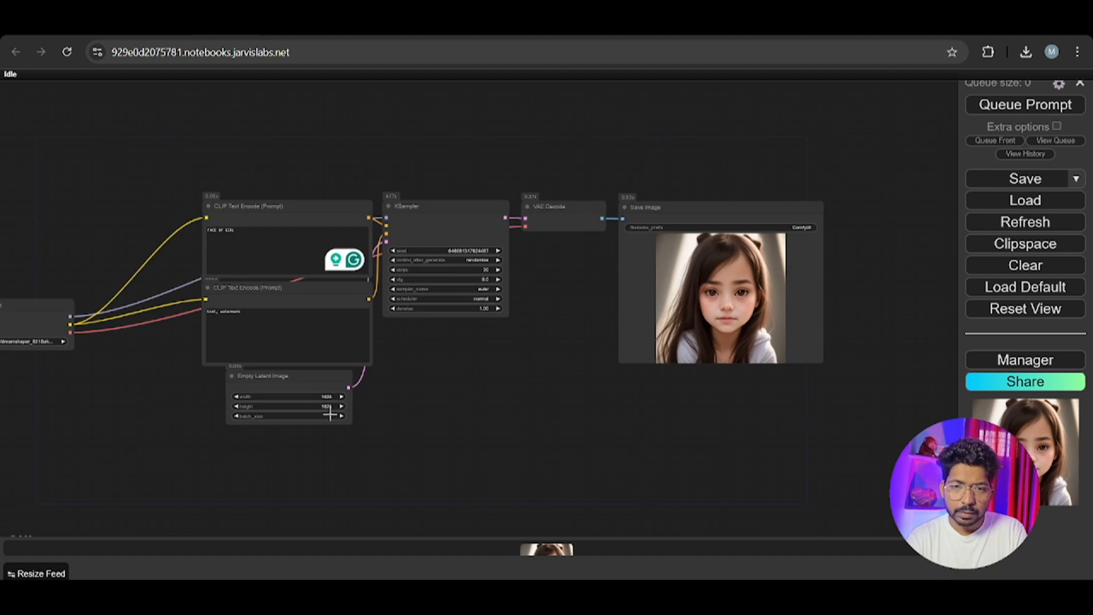
{"action": "left_click_drag", "start_coordinate": [325, 377], "coordinate": [358, 424]}
{"action": "left_click_drag", "start_coordinate": [288, 212], "coordinate": [262, 141]}
{"action": "left_click_drag", "start_coordinate": [289, 302], "coordinate": [207, 312]}
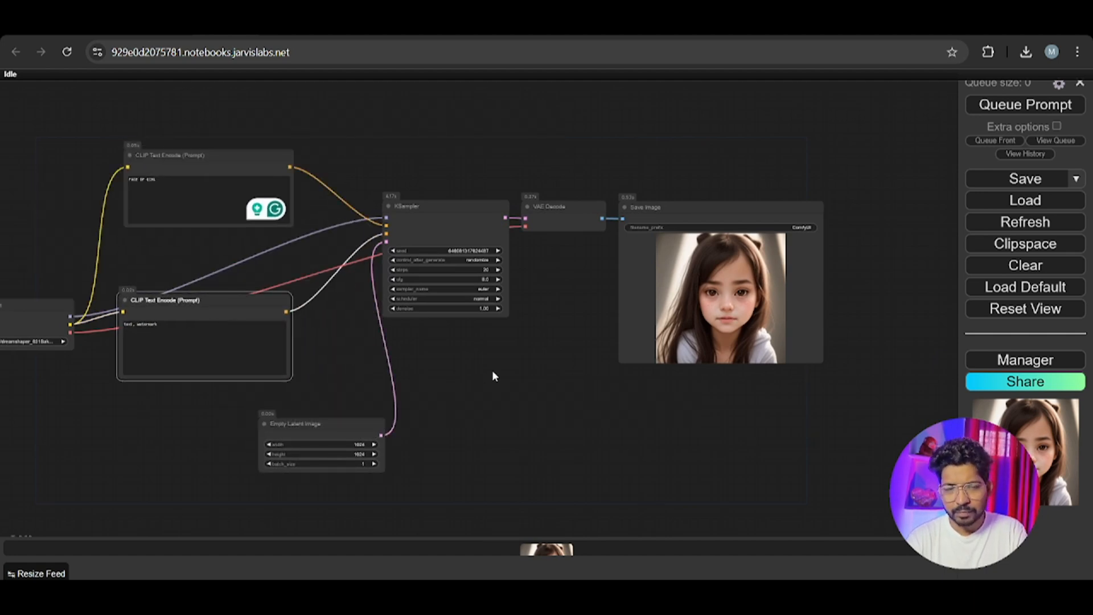
{"action": "left_click_drag", "start_coordinate": [494, 375], "coordinate": [532, 358]}
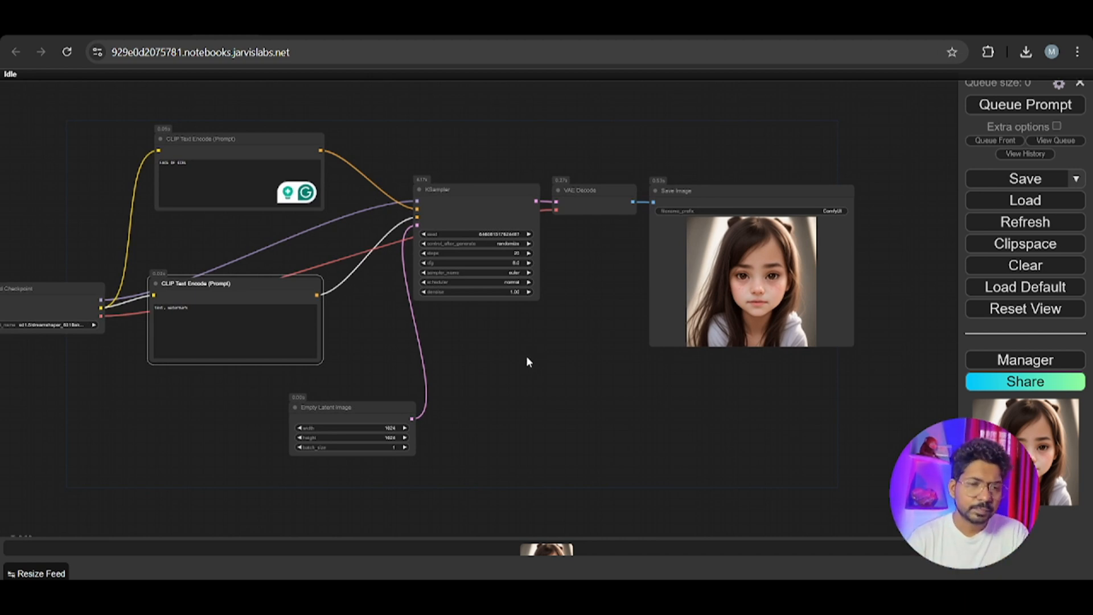
Step: Browse the checkpoints available in the Load Checkpoint node without changing the selected one
{"action": "left_click_drag", "start_coordinate": [66, 384], "coordinate": [234, 341]}
{"action": "scroll", "coordinate": [235, 341], "scroll_direction": "up", "scroll_amount": 4}
{"action": "left_click", "coordinate": [242, 256]}
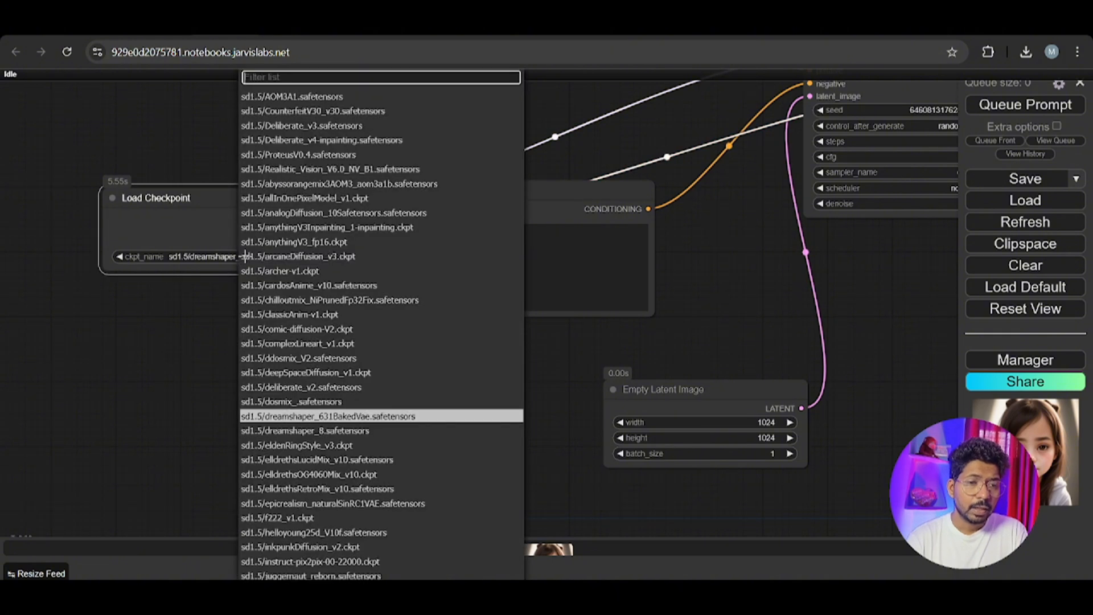
{"action": "scroll", "coordinate": [319, 392], "scroll_direction": "down", "scroll_amount": 5}
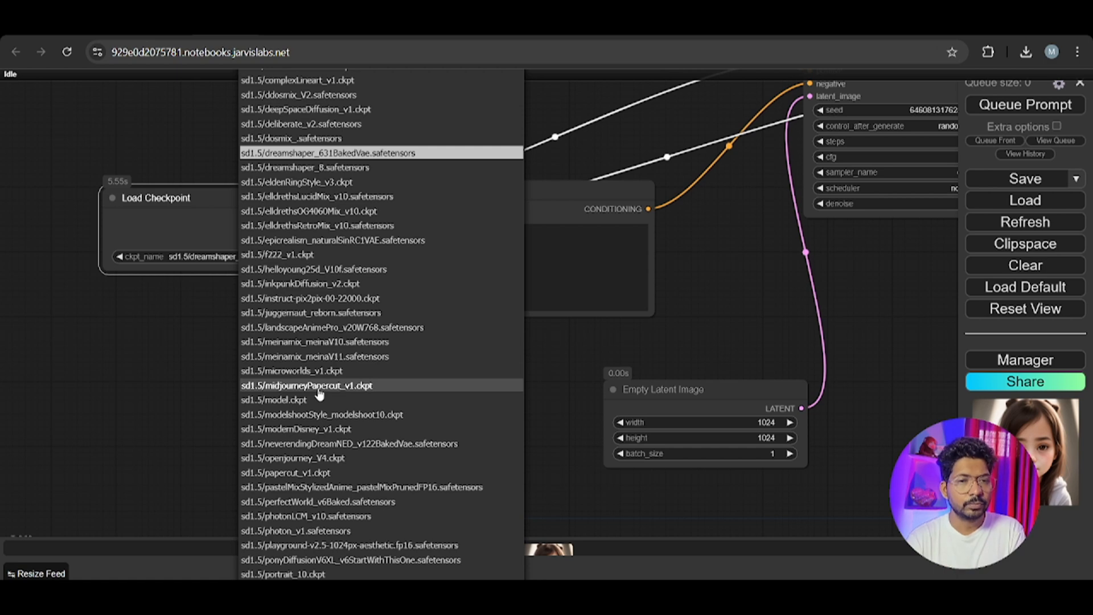
{"action": "left_click", "coordinate": [589, 338]}
{"action": "left_click_drag", "start_coordinate": [507, 353], "coordinate": [289, 412]}
{"action": "scroll", "coordinate": [470, 409], "scroll_direction": "down", "scroll_amount": 3}
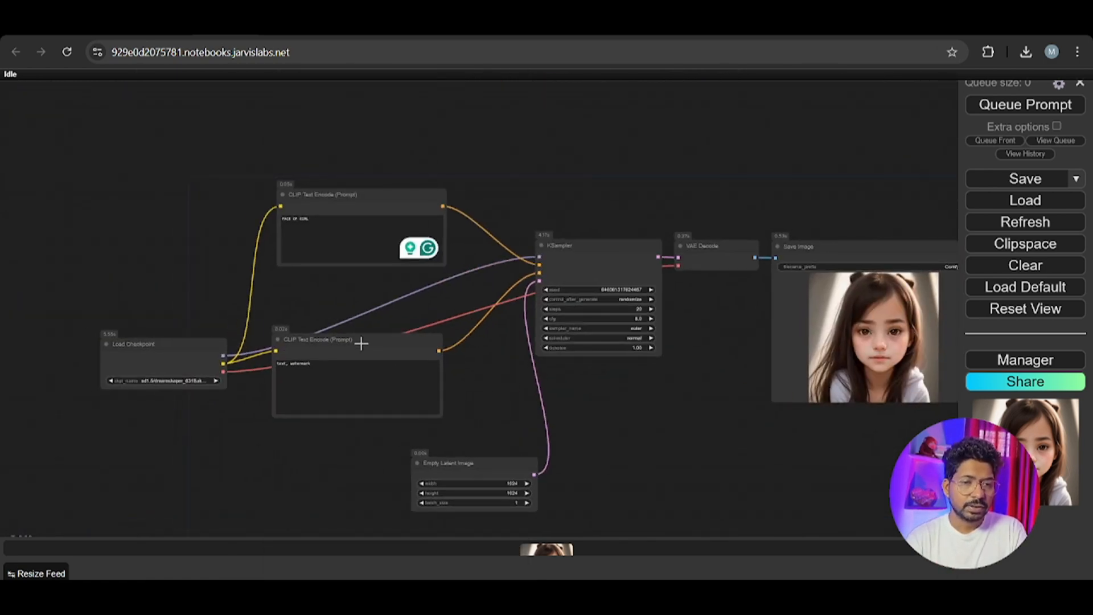
Step: Reposition the negative-prompt CLIP Text Encode node and the Empty Latent Image node, and inspect the image size settings
{"action": "left_click_drag", "start_coordinate": [360, 342], "coordinate": [367, 339]}
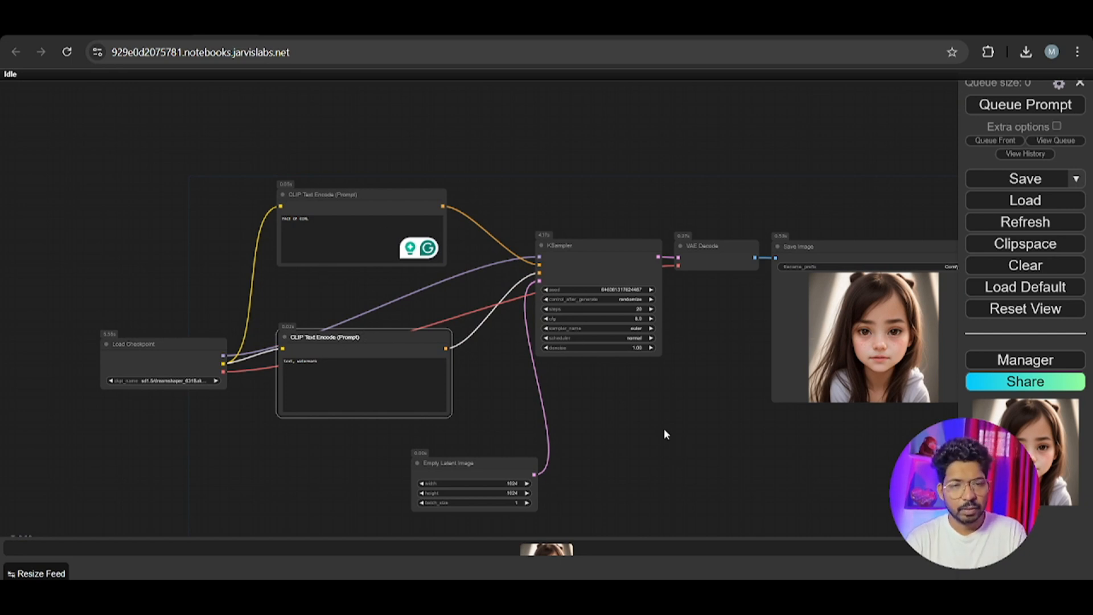
{"action": "left_click_drag", "start_coordinate": [664, 434], "coordinate": [594, 426]}
{"action": "left_click_drag", "start_coordinate": [400, 442], "coordinate": [332, 458]}
{"action": "scroll", "coordinate": [455, 453], "scroll_direction": "up", "scroll_amount": 4}
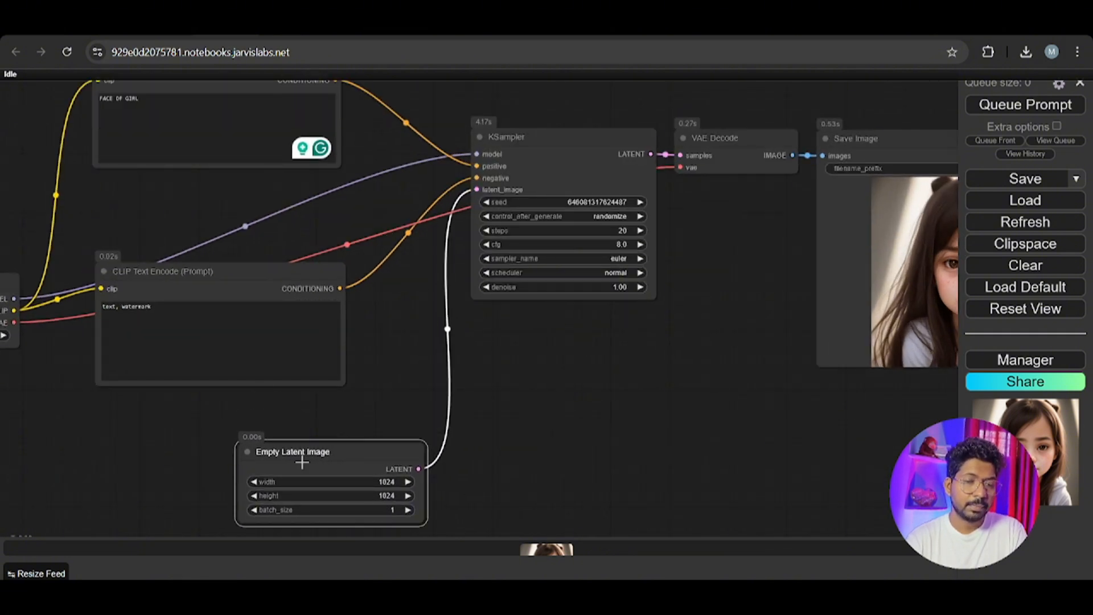
{"action": "scroll", "coordinate": [477, 435], "scroll_direction": "down", "scroll_amount": 4}
{"action": "left_click_drag", "start_coordinate": [460, 426], "coordinate": [457, 422]}
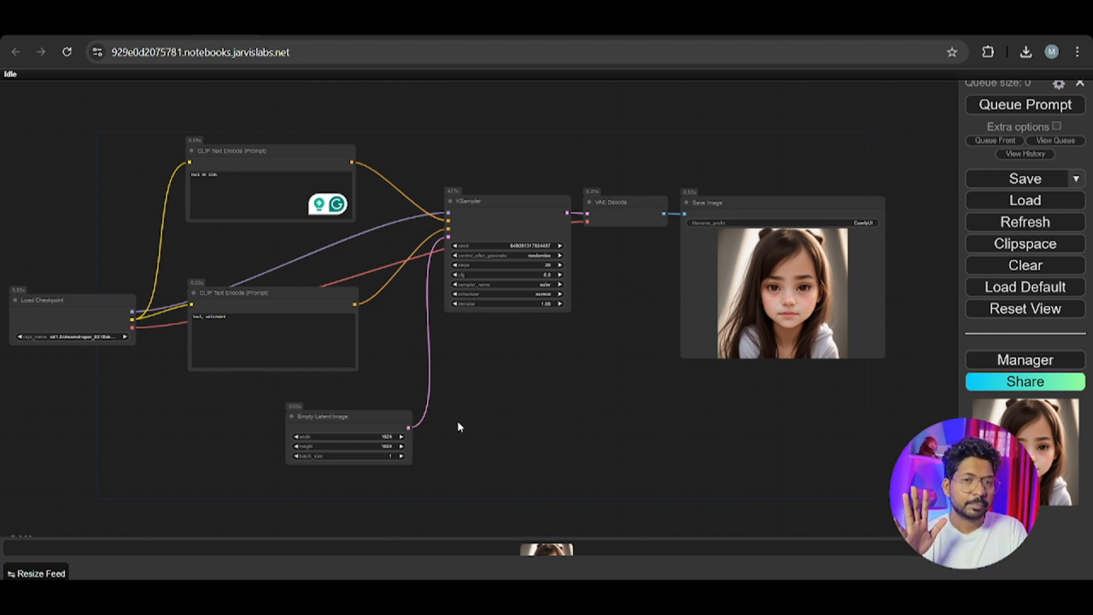
{"action": "left_click_drag", "start_coordinate": [373, 427], "coordinate": [343, 424]}
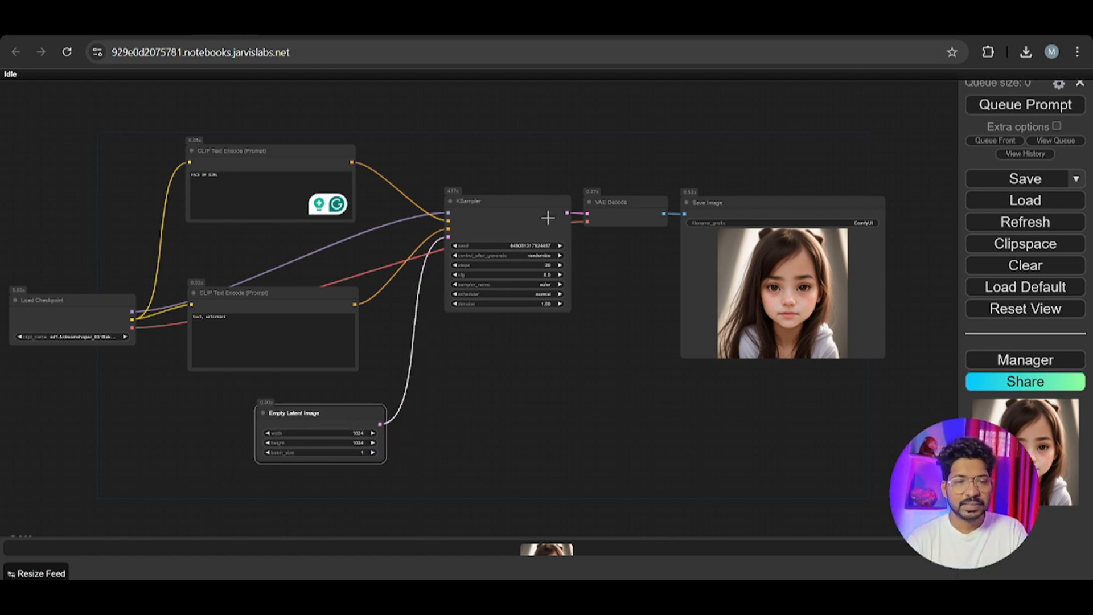
Step: Move the KSampler node slightly away from the VAE Decode node and look over its sampling settings
{"action": "left_click_drag", "start_coordinate": [547, 217], "coordinate": [523, 199]}
{"action": "scroll", "coordinate": [573, 337], "scroll_direction": "up", "scroll_amount": 4}
{"action": "scroll", "coordinate": [572, 336], "scroll_direction": "down", "scroll_amount": 5}
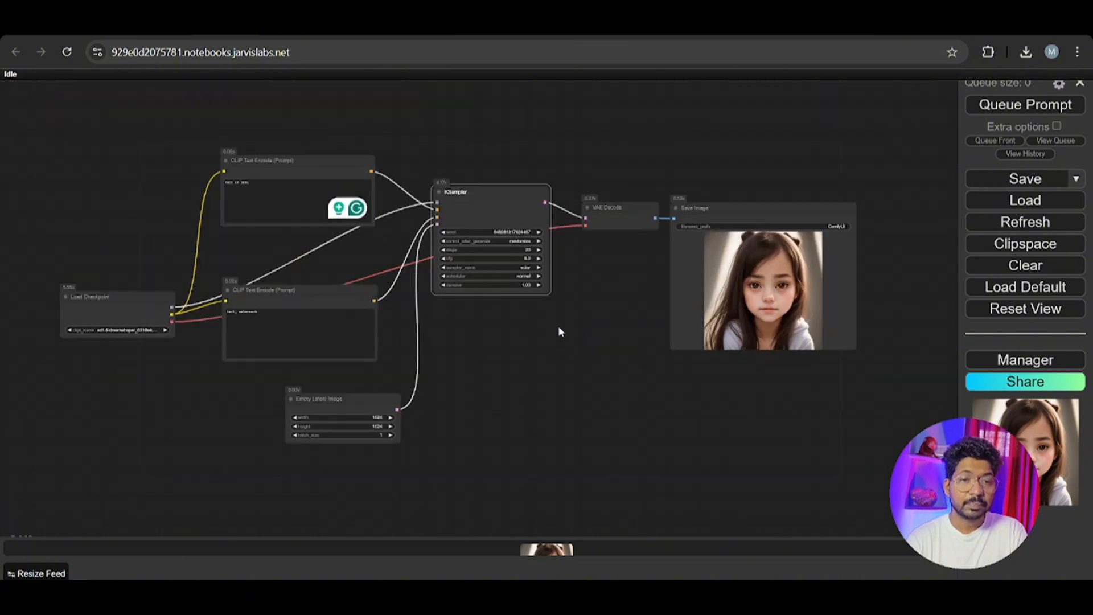
{"action": "left_click_drag", "start_coordinate": [558, 326], "coordinate": [547, 368]}
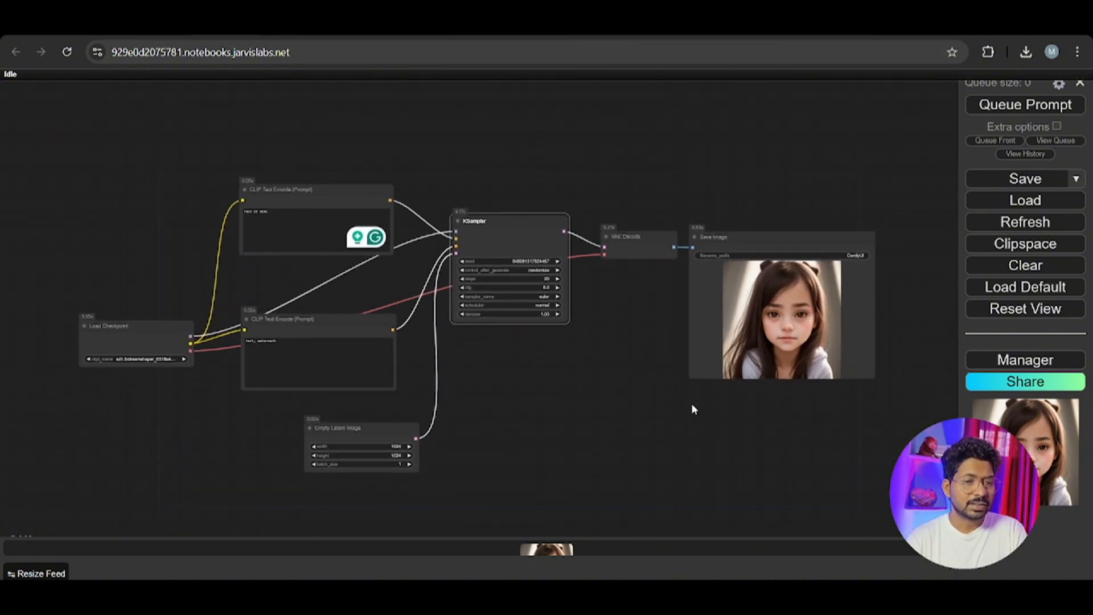
Step: Switch to the Jarvislabs instances page and pause the running CUI instance, accepting the storage cost notice
{"action": "left_click", "coordinate": [158, 27]}
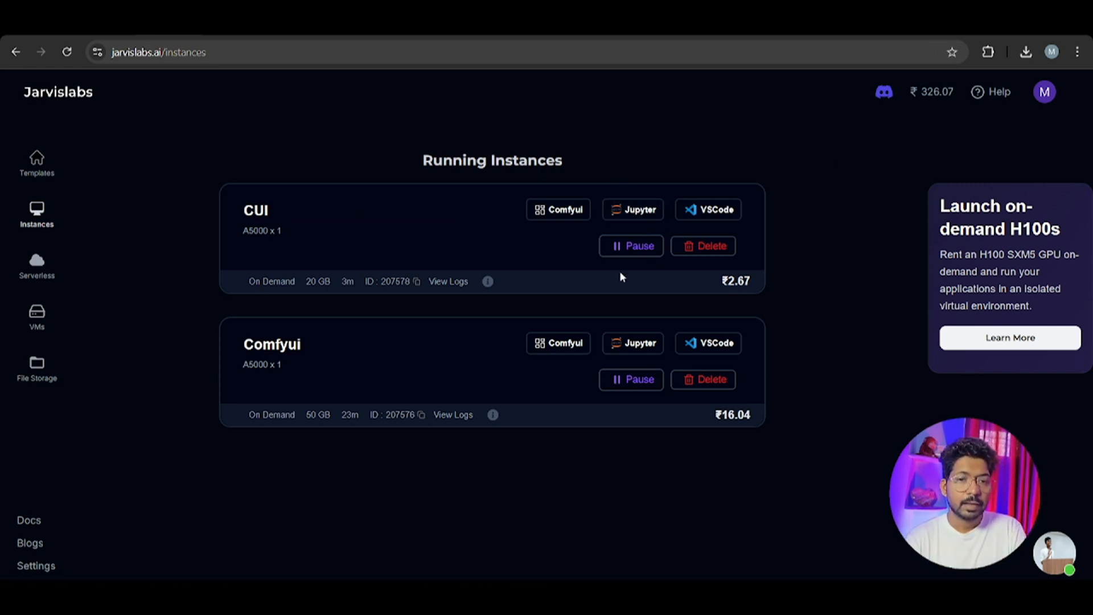
{"action": "left_click", "coordinate": [648, 252]}
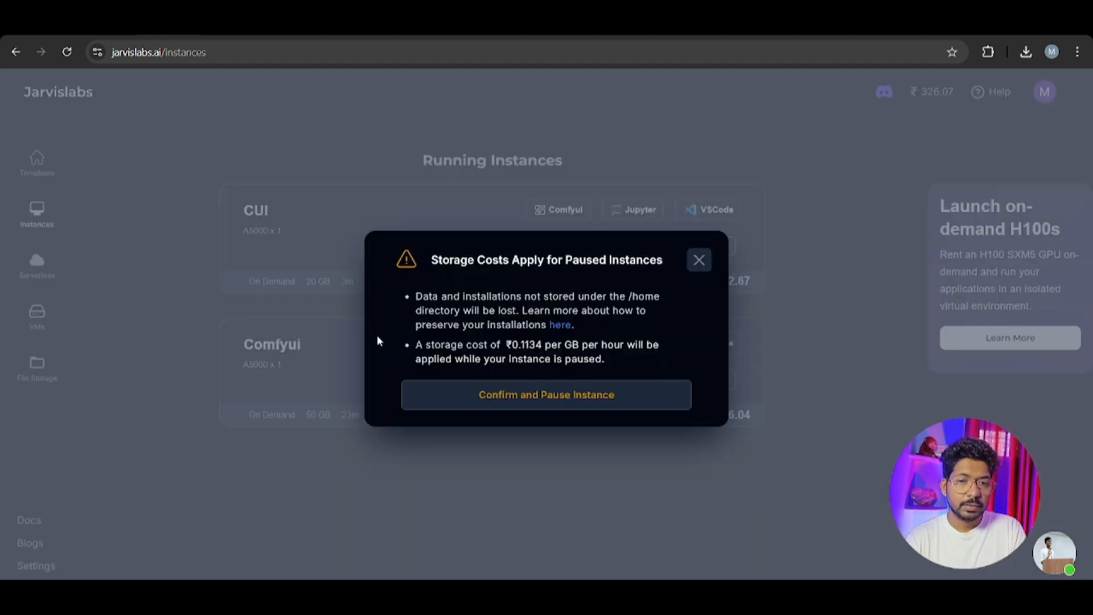
{"action": "left_click", "coordinate": [529, 390]}
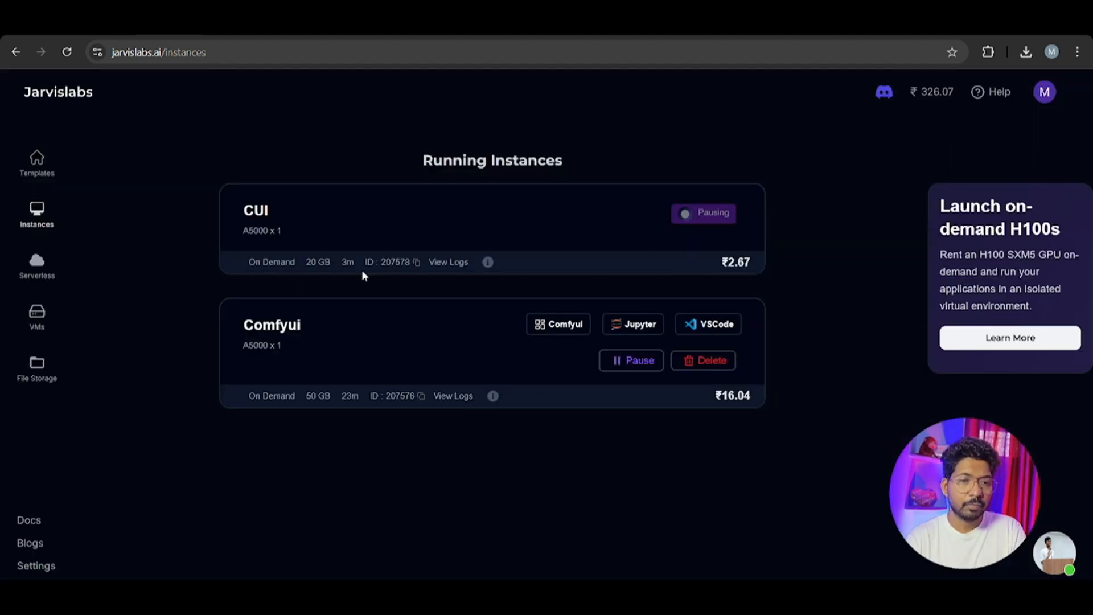
{"action": "mouse_move", "coordinate": [727, 264]}
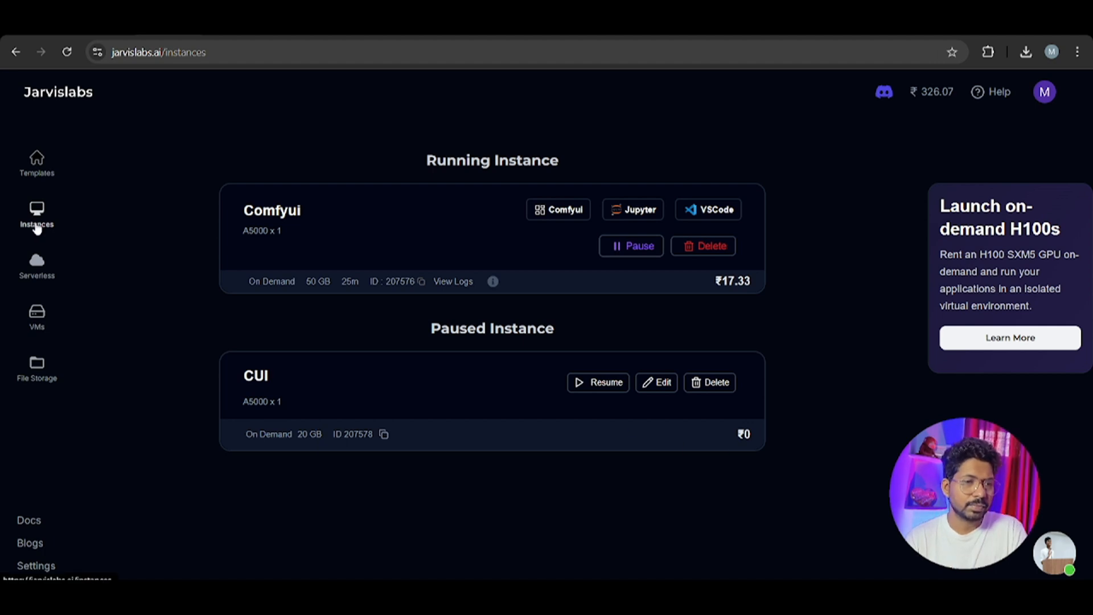
Step: Open the ComfyUI template's launch options, review the storage cost and instance choices, and close them without launching
{"action": "left_click", "coordinate": [23, 167]}
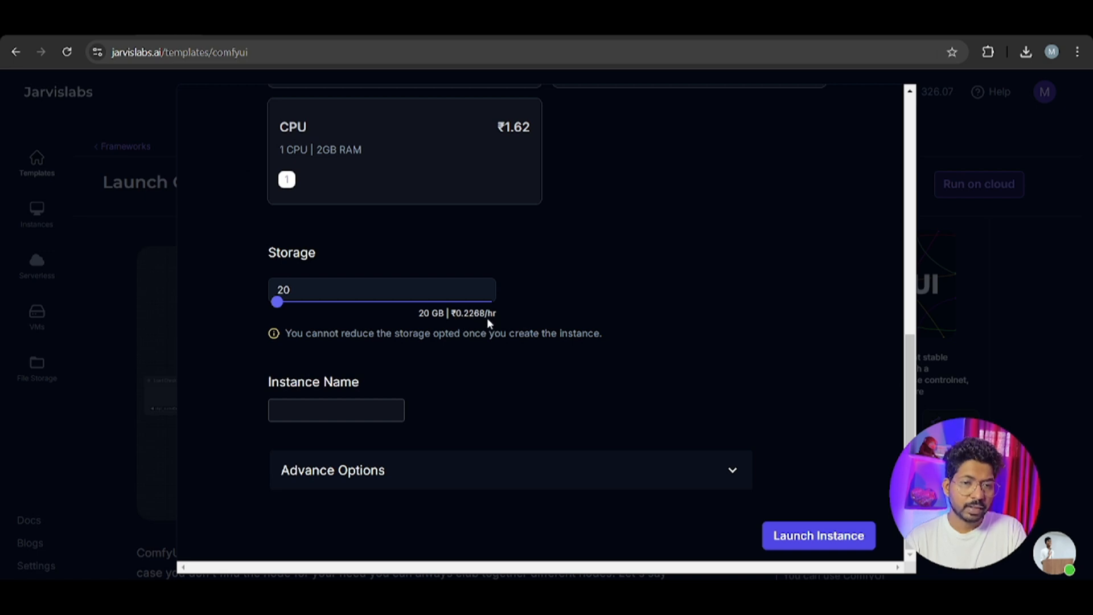
{"action": "left_click_drag", "start_coordinate": [418, 315], "coordinate": [443, 314]}
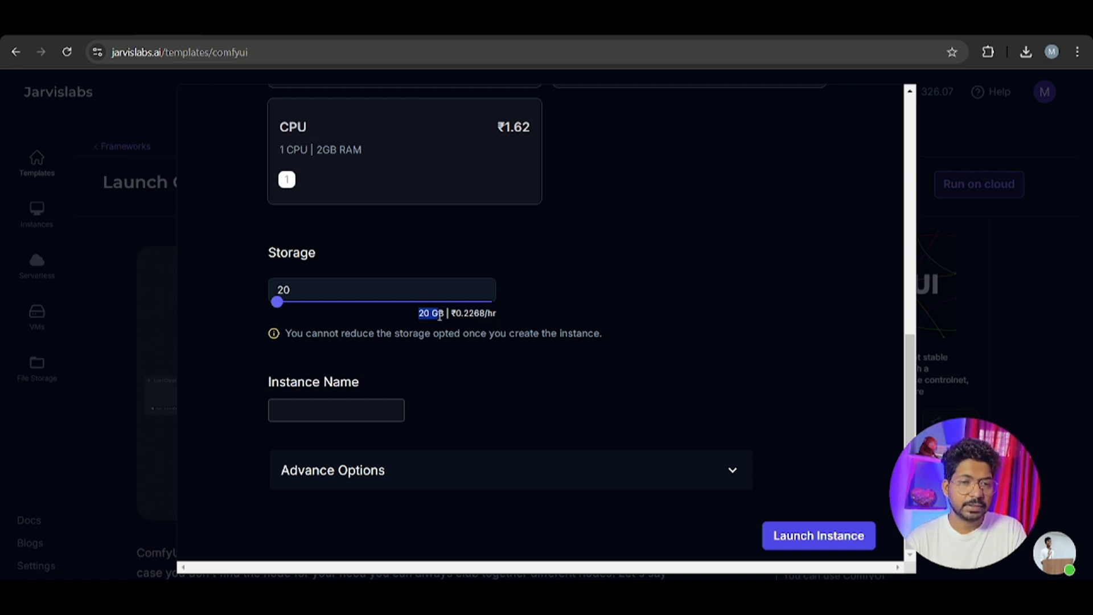
{"action": "left_click", "coordinate": [450, 363]}
{"action": "scroll", "coordinate": [842, 320], "scroll_direction": "up", "scroll_amount": 9}
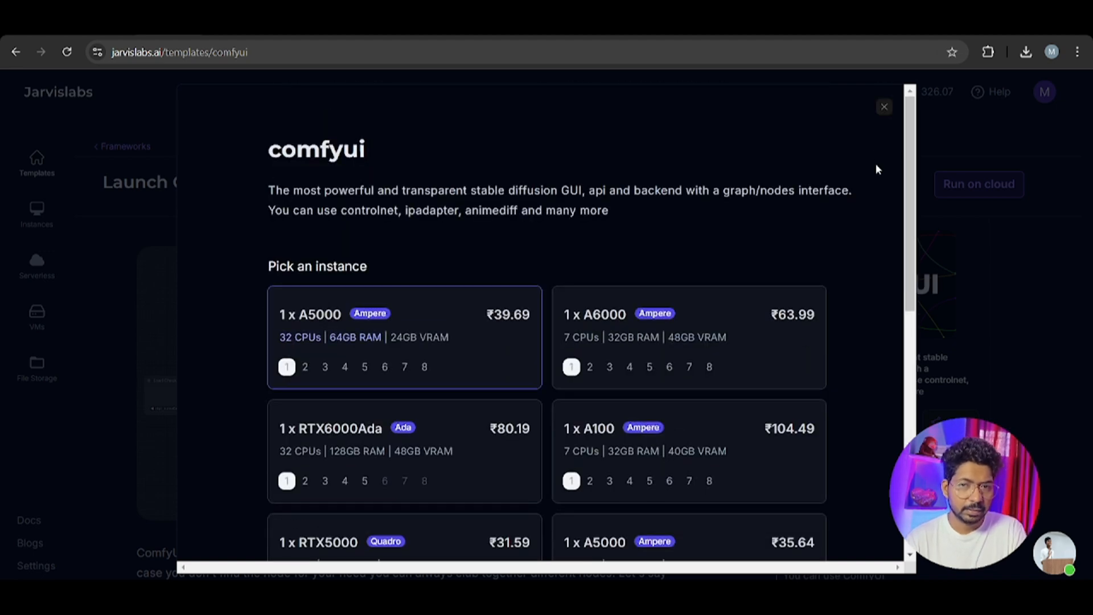
{"action": "left_click", "coordinate": [884, 106]}
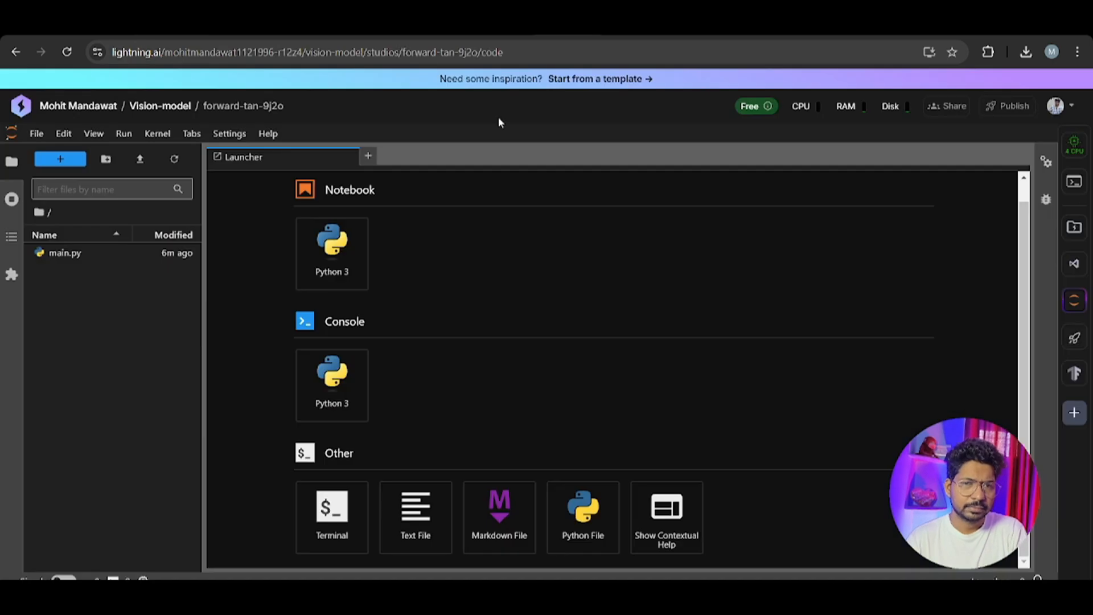
Step: Switch to Lightning AI and put the forward-tan-9j2o studio to sleep
{"action": "left_click", "coordinate": [1073, 142]}
{"action": "left_click", "coordinate": [1025, 150]}
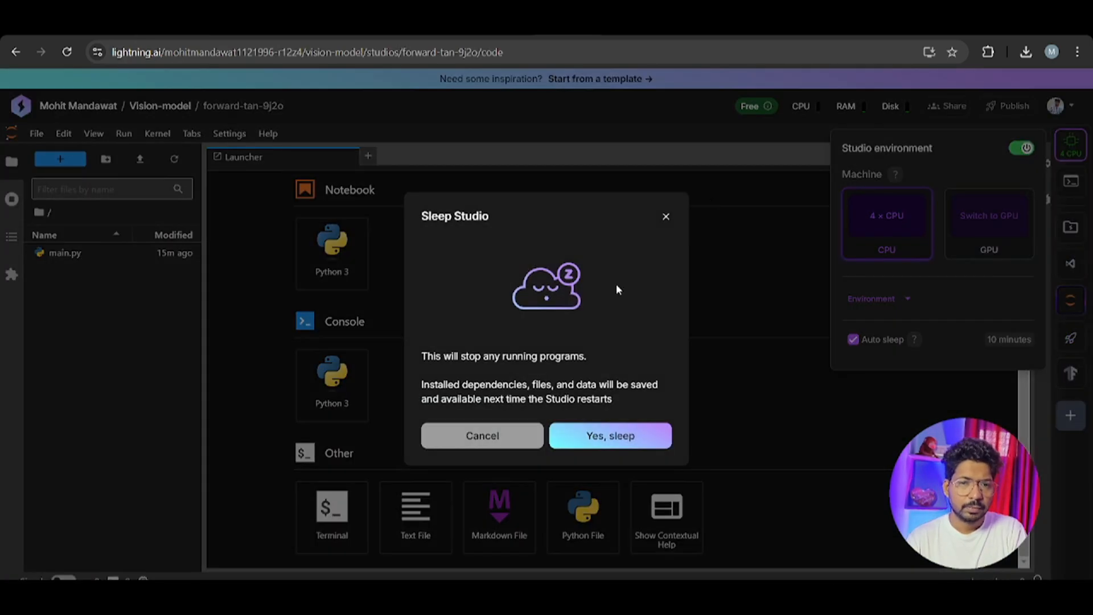
{"action": "left_click", "coordinate": [589, 439]}
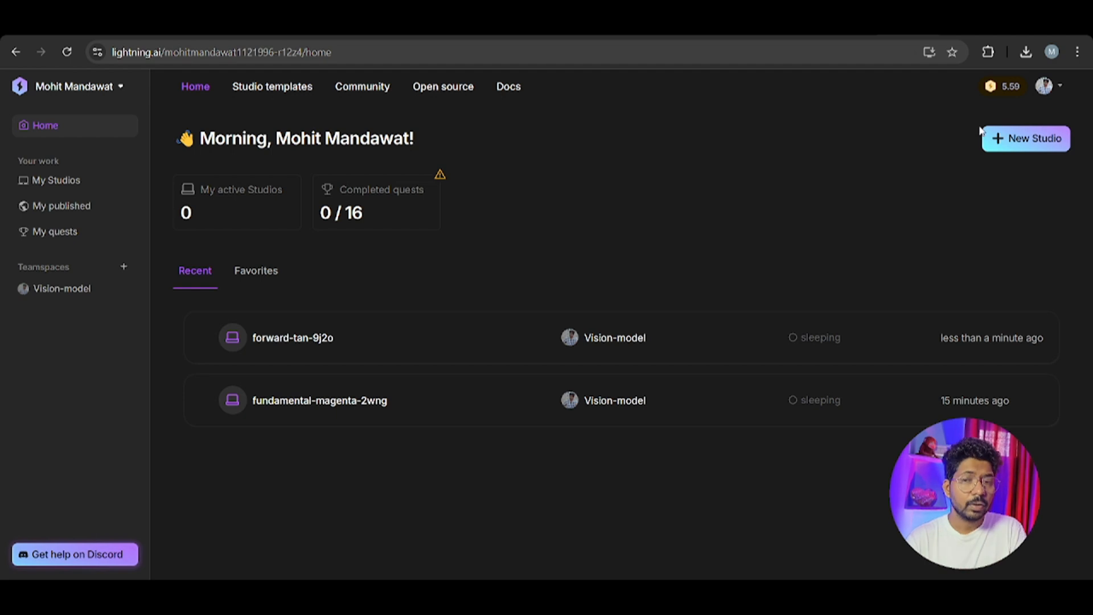
Step: Create and start a new Code studio in the Vision-model teamspace
{"action": "left_click", "coordinate": [1026, 139]}
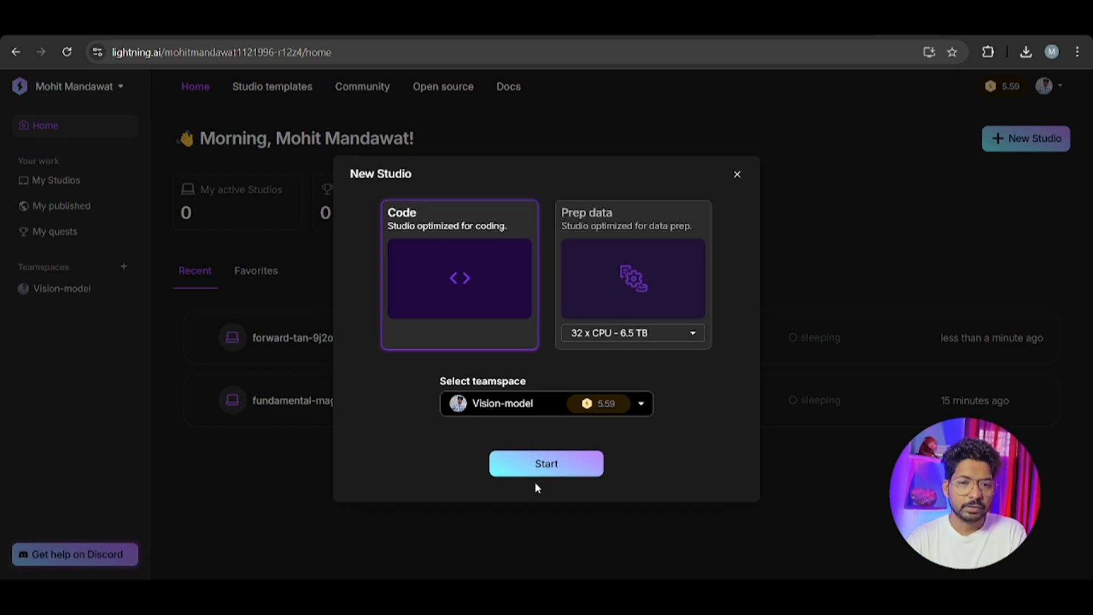
{"action": "left_click", "coordinate": [542, 468]}
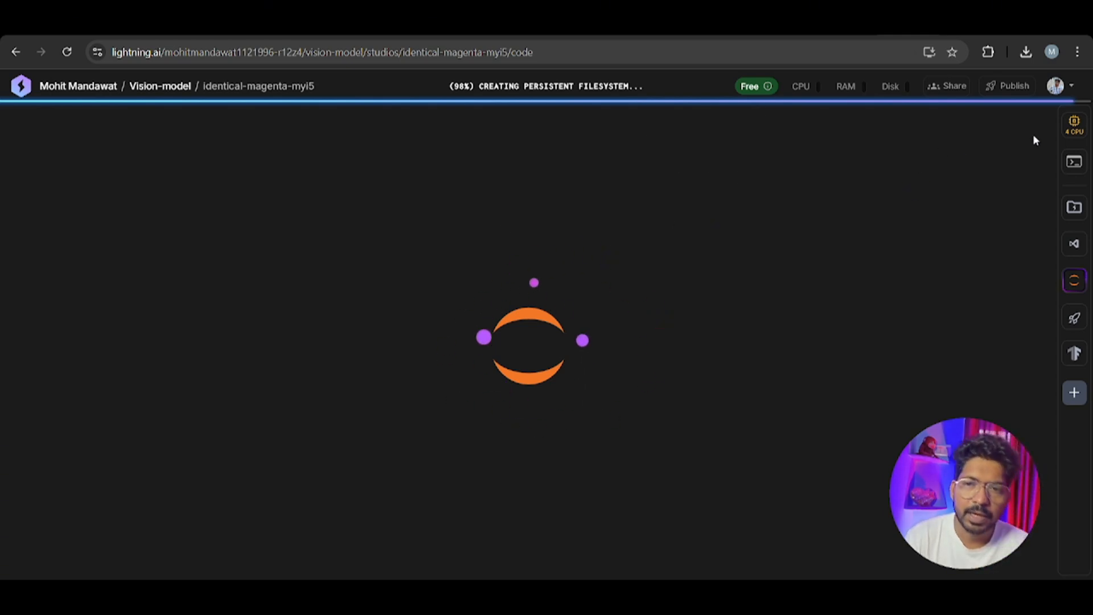
Step: Request a GPU machine with a single L4 for the new studio
{"action": "left_click", "coordinate": [1074, 124]}
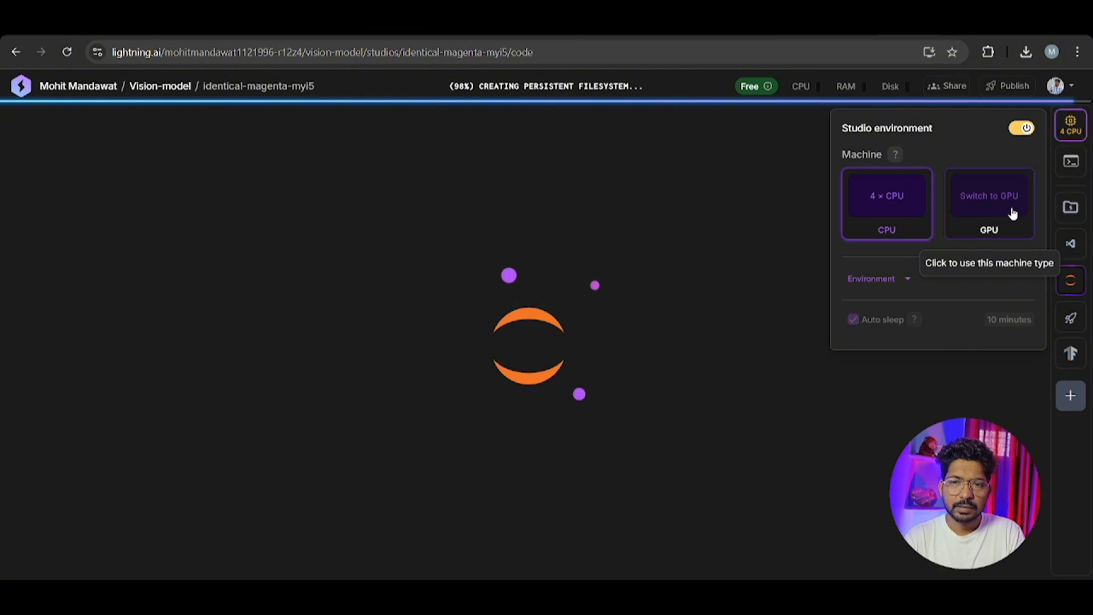
{"action": "left_click", "coordinate": [989, 204]}
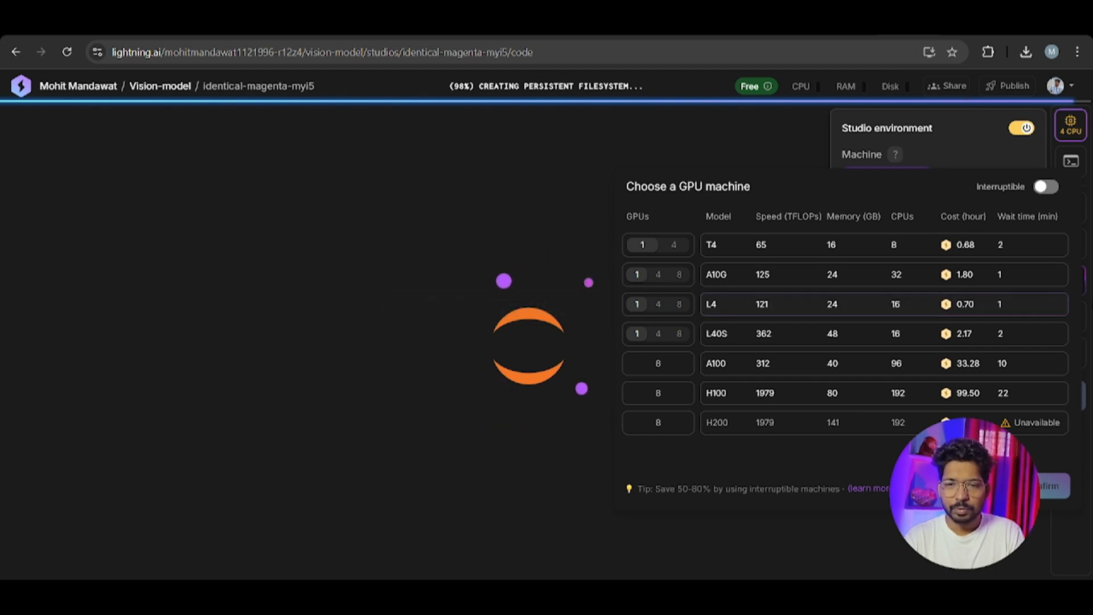
{"action": "mouse_move", "coordinate": [963, 305]}
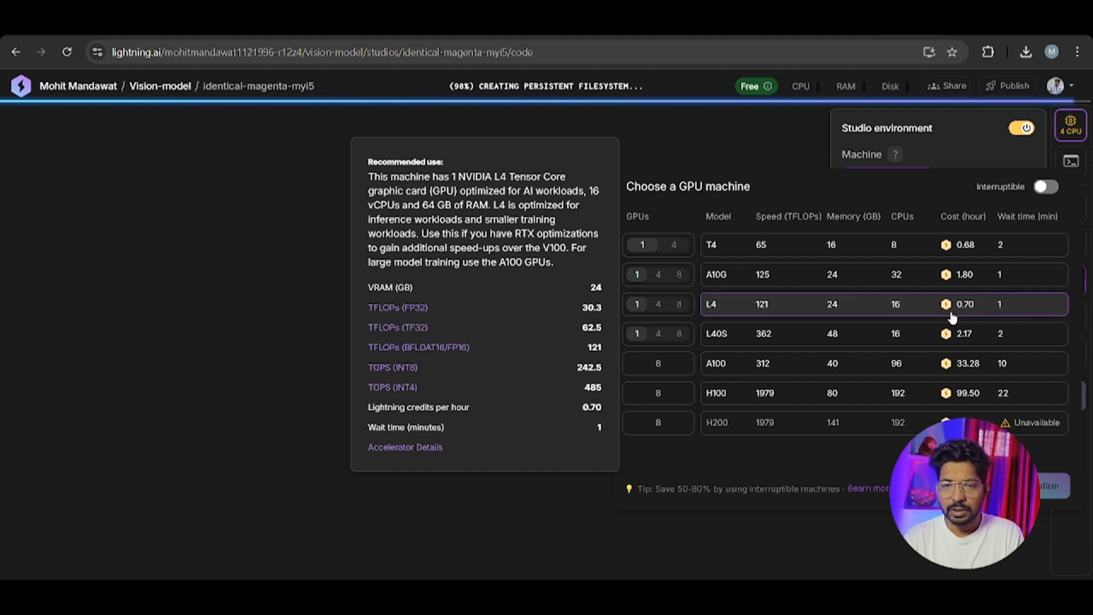
{"action": "left_click", "coordinate": [645, 310]}
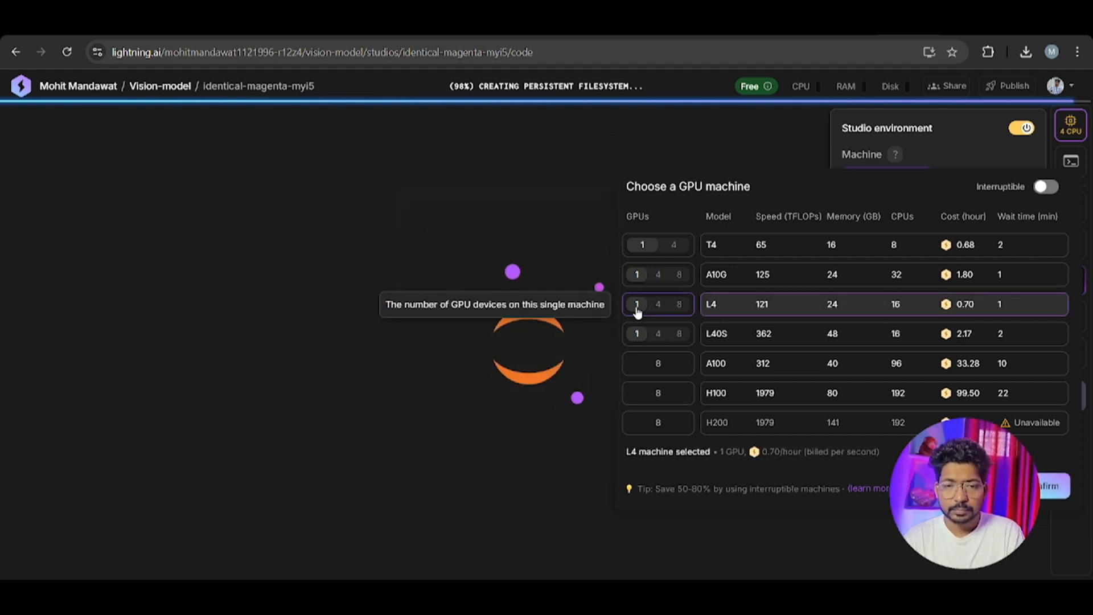
{"action": "left_click", "coordinate": [1061, 497]}
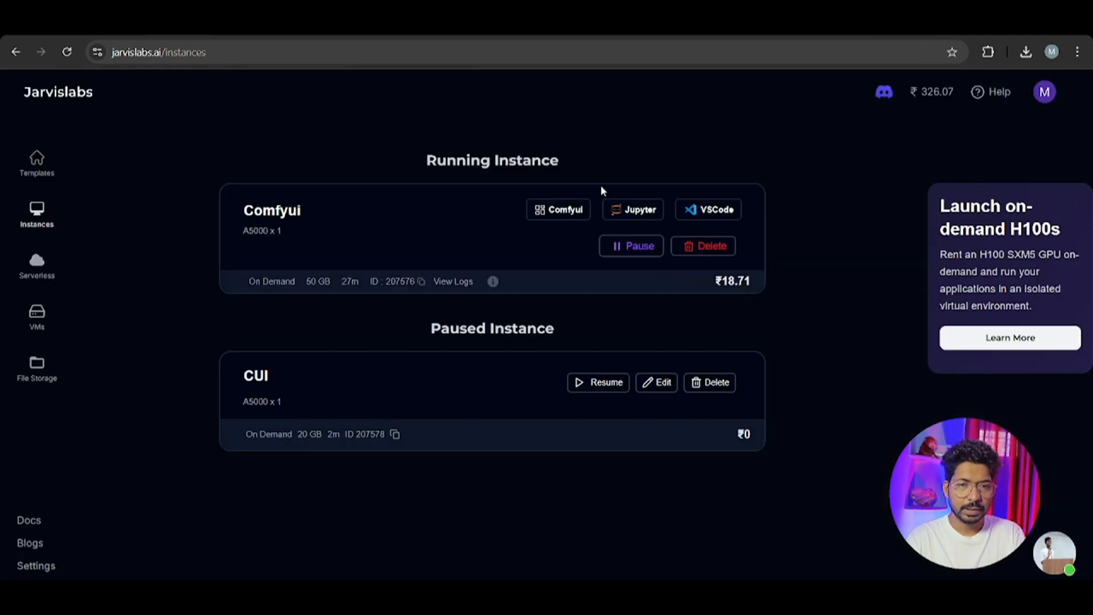
Step: Switch to the Jarvislabs instances page and pause the running Comfyui instance
{"action": "left_click", "coordinate": [633, 249]}
{"action": "left_click", "coordinate": [571, 394]}
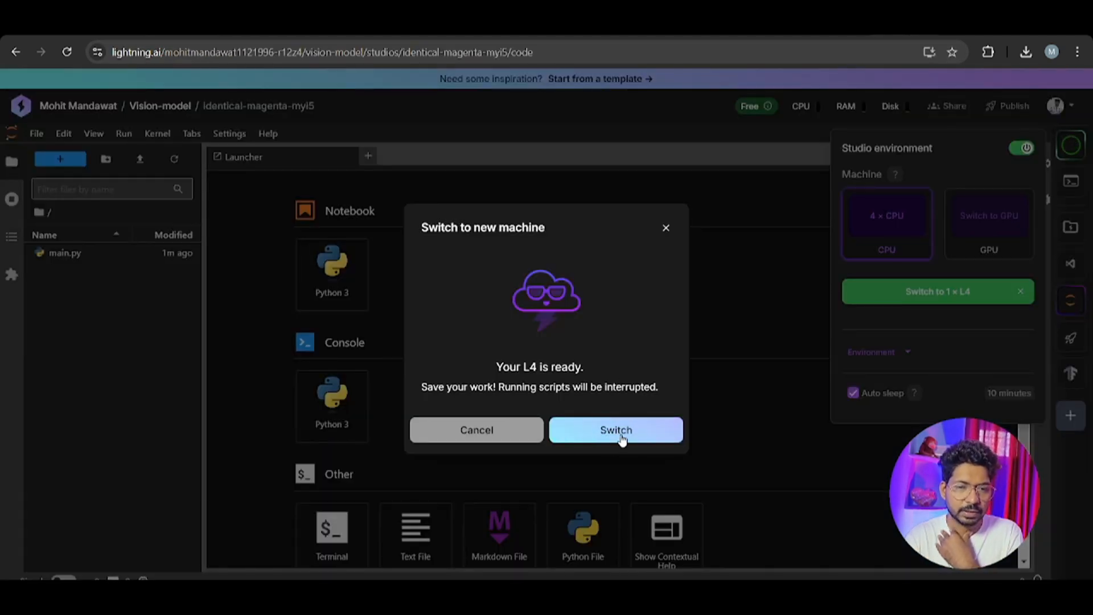
Step: Switch the Lightning AI studio to the ready L4 machine and dismiss the Pro upgrade offer
{"action": "left_click", "coordinate": [621, 433]}
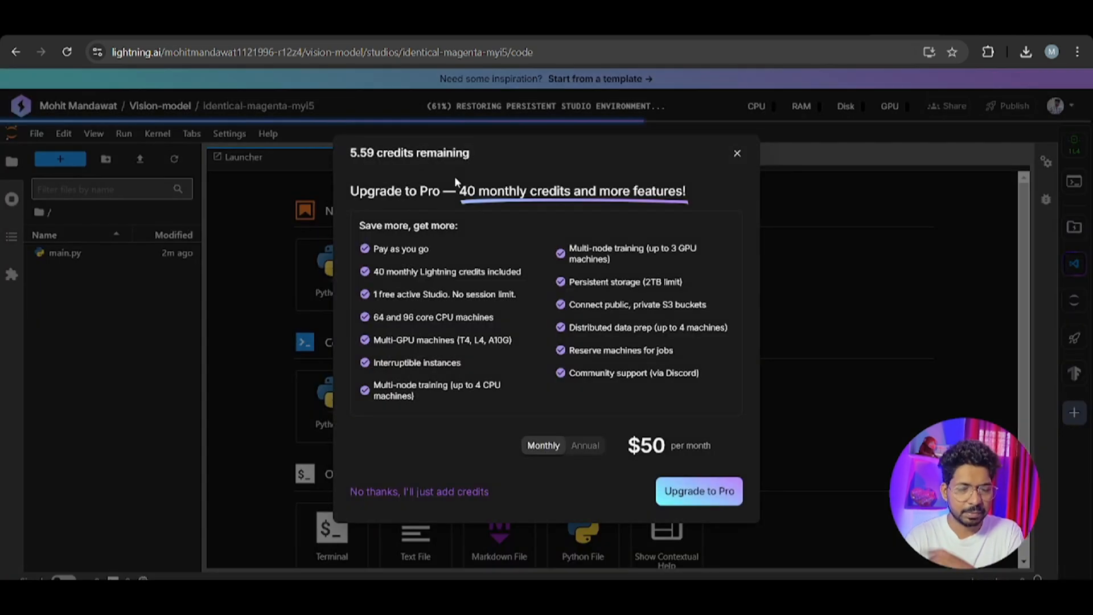
{"action": "left_click", "coordinate": [738, 154]}
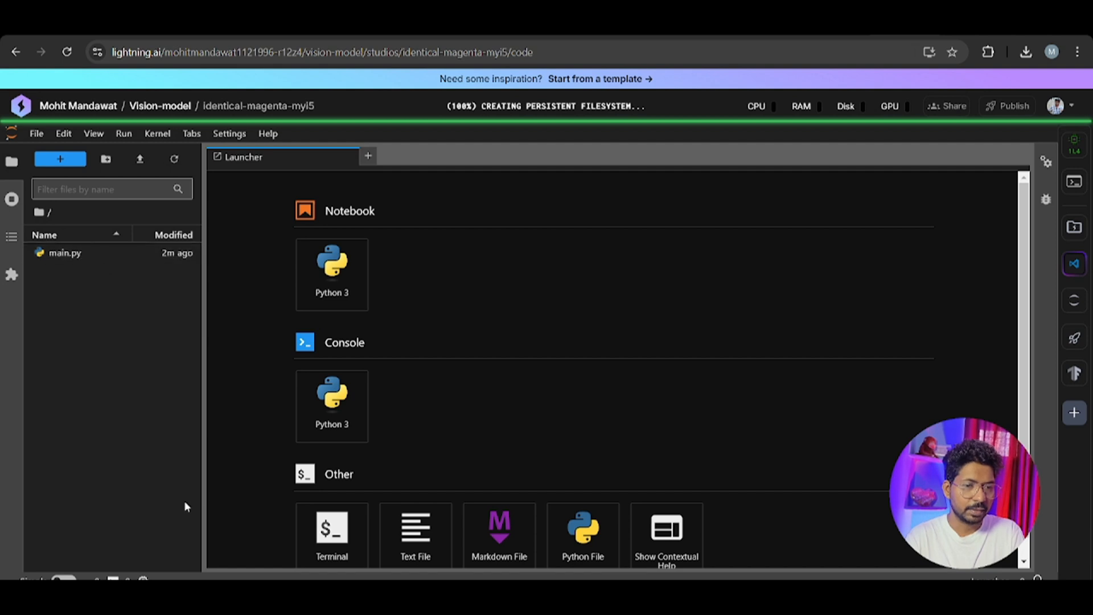
Step: Open a terminal and create a folder in the studio's root, named with the account owner's first name in capitals
{"action": "scroll", "coordinate": [455, 318], "scroll_direction": "down", "scroll_amount": 1}
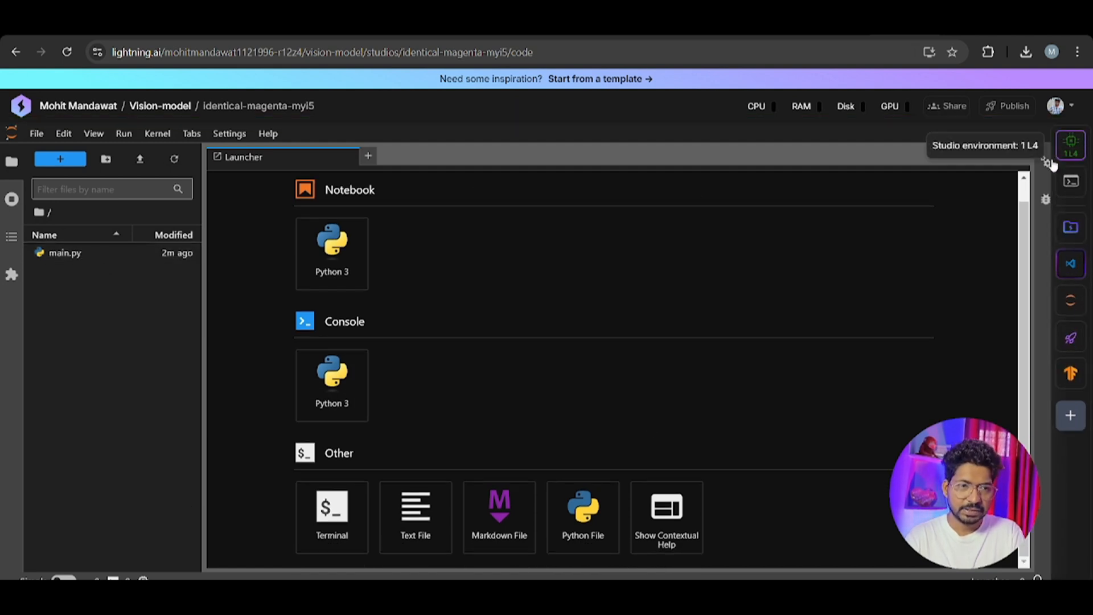
{"action": "left_click", "coordinate": [335, 515]}
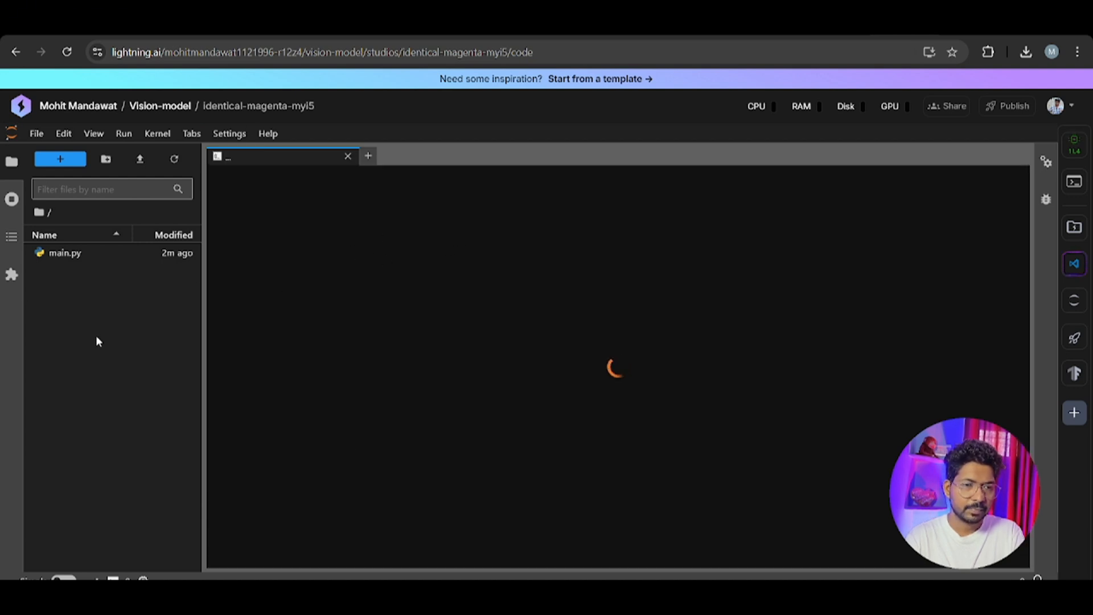
{"action": "right_click", "coordinate": [49, 327]}
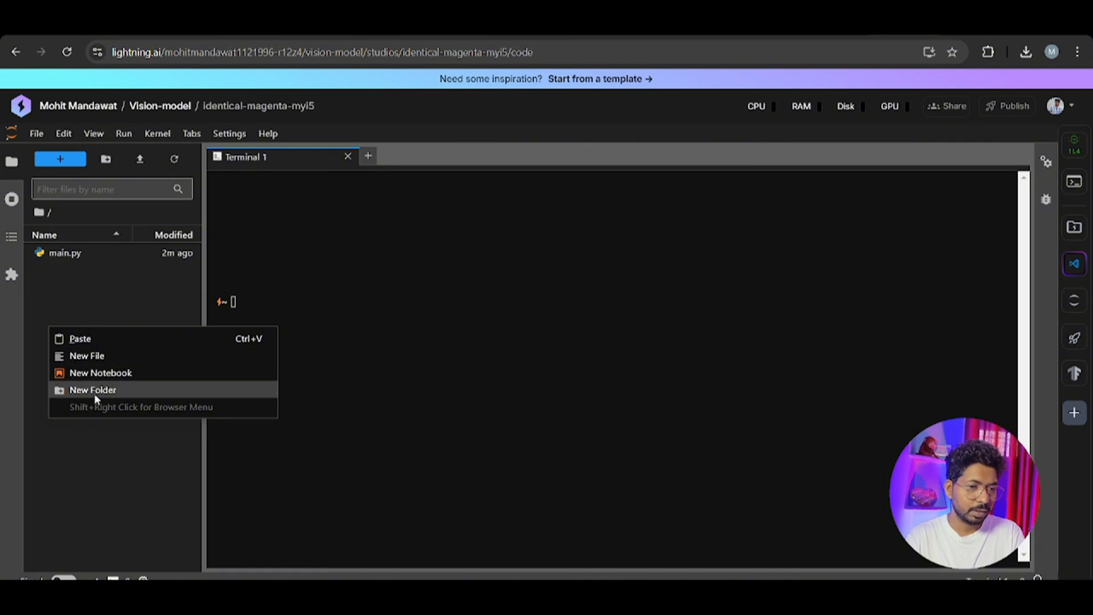
{"action": "left_click", "coordinate": [91, 390]}
{"action": "type", "text": "MOHIT"}
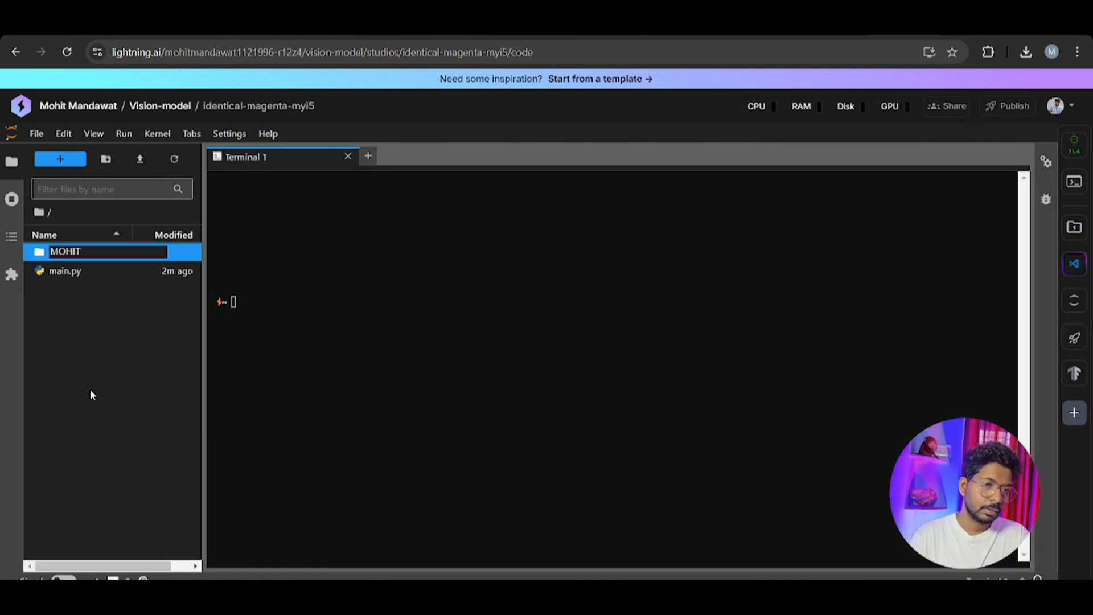
{"action": "key", "text": "Return"}
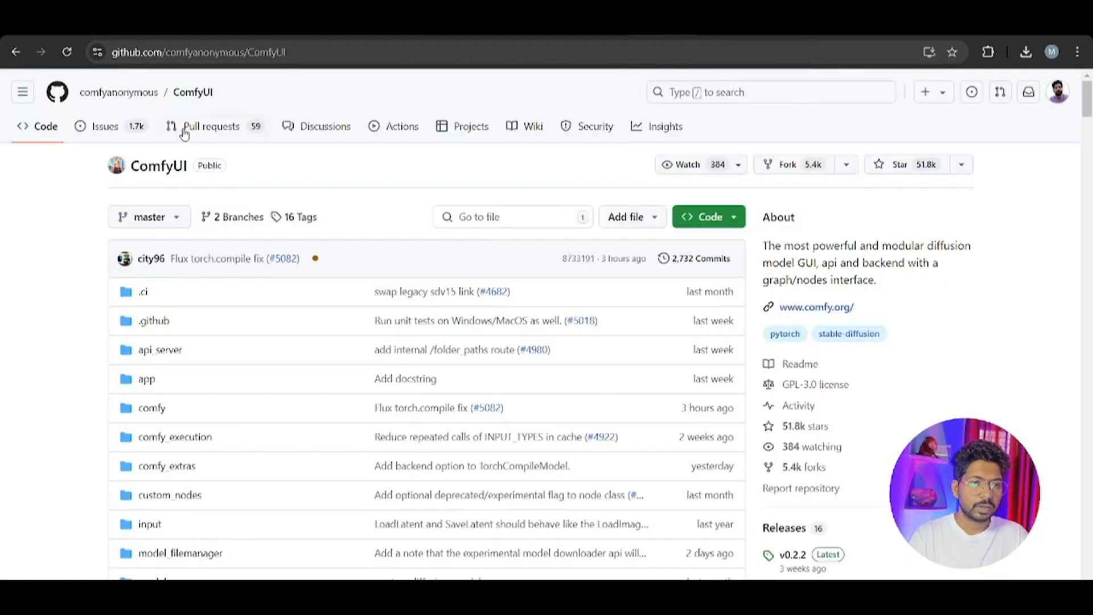
Step: Copy the ComfyUI repository's HTTPS URL from GitHub and run git clone with it inside the new folder in the studio terminal
{"action": "left_click", "coordinate": [716, 219]}
{"action": "left_click", "coordinate": [723, 342]}
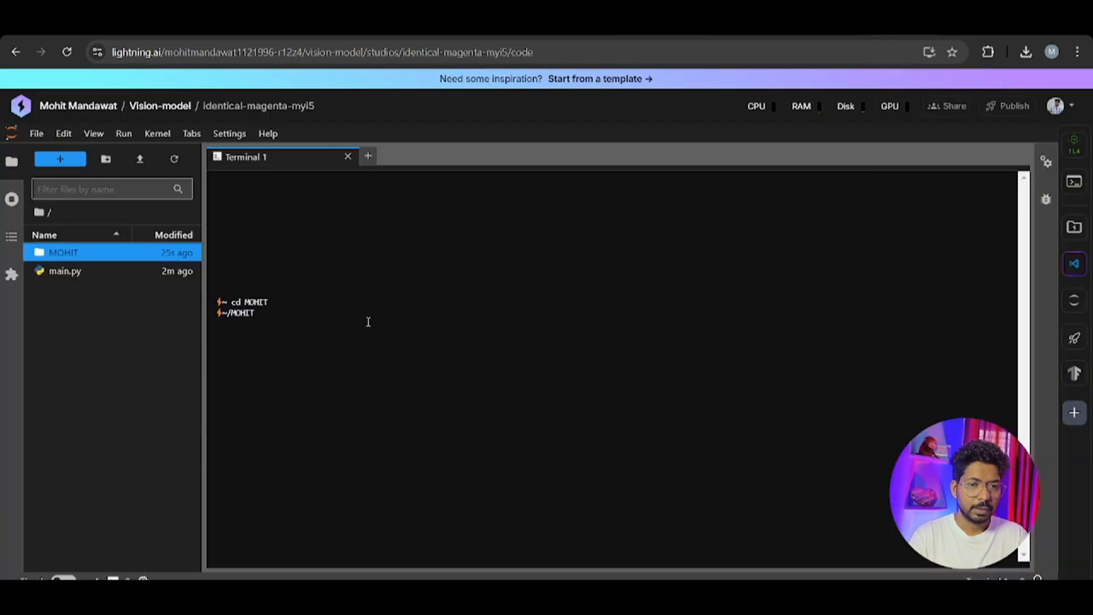
{"action": "type", "text": "got"}
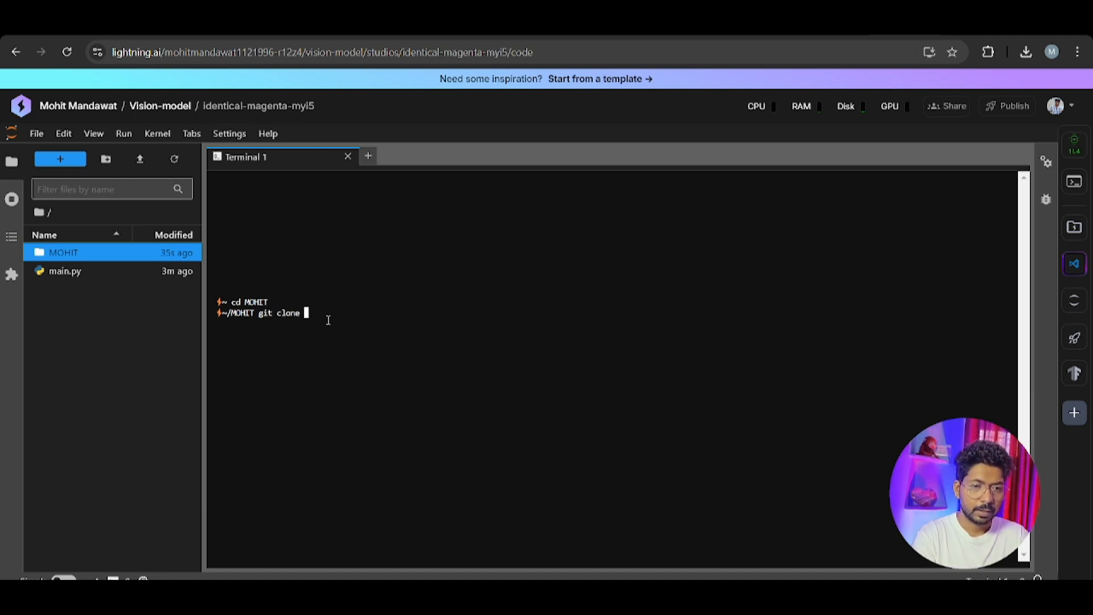
{"action": "key", "text": "ctrl+v"}
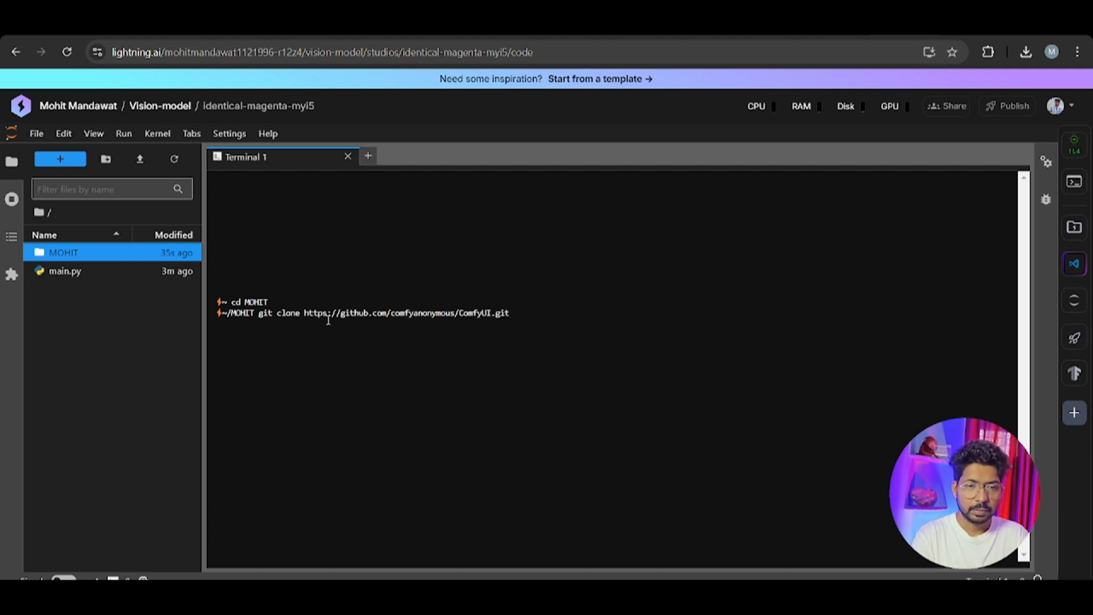
{"action": "key", "text": "Return"}
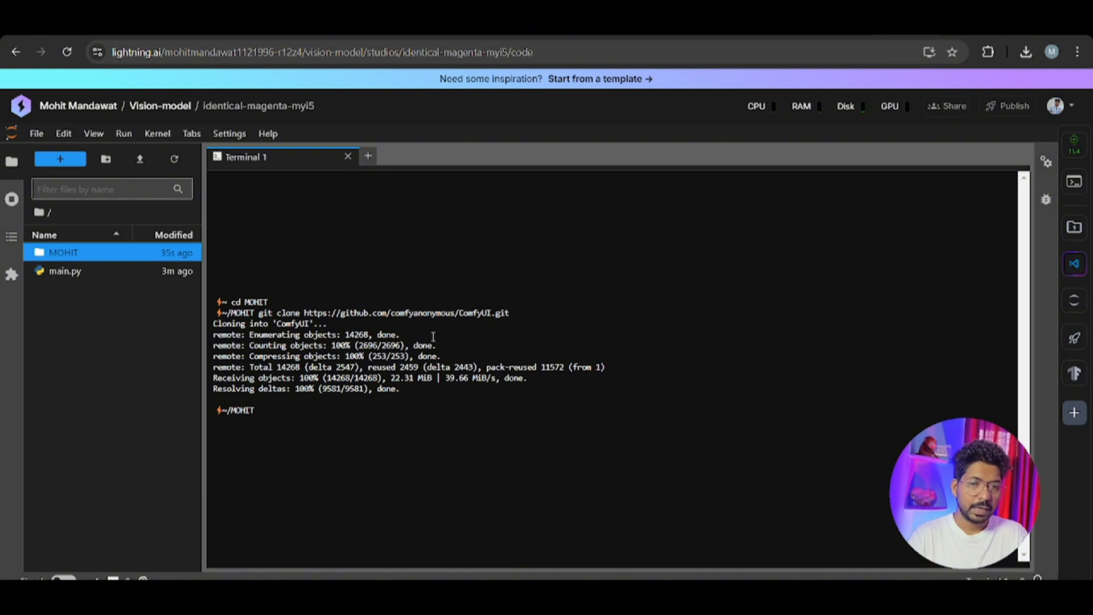
Step: Open the cloned ComfyUI folder in the file browser and change the terminal's directory to ComfyUI
{"action": "double_click", "coordinate": [81, 252]}
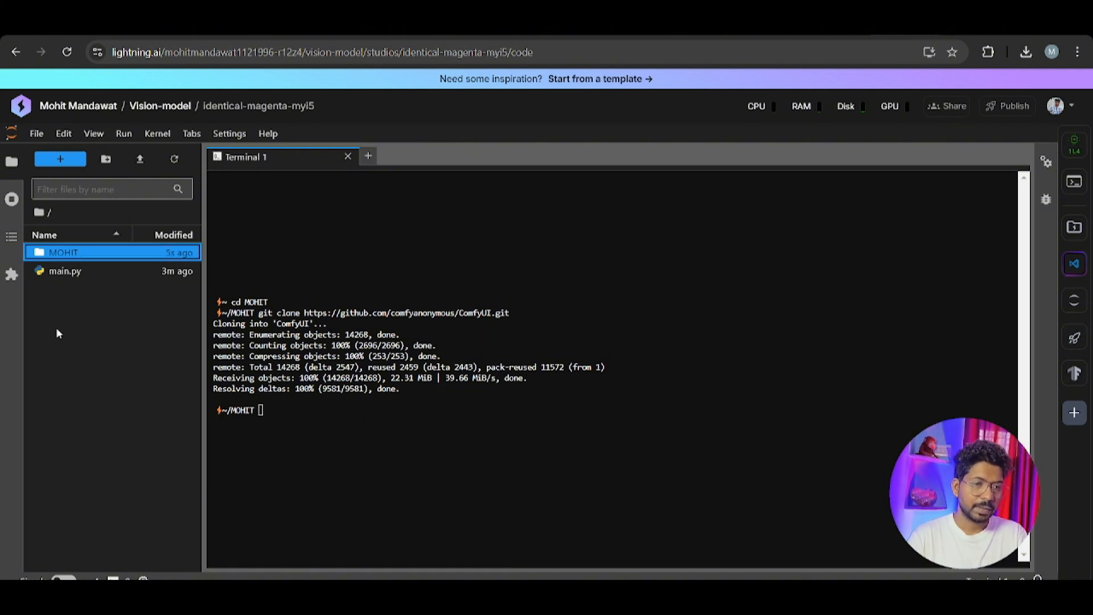
{"action": "left_click", "coordinate": [294, 422]}
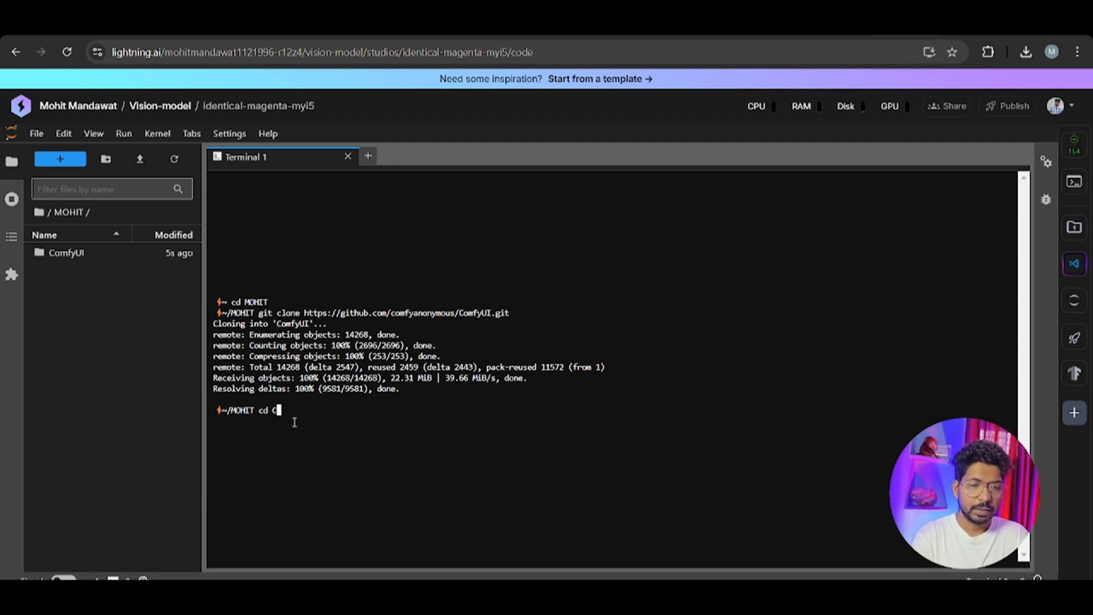
{"action": "key", "text": "Return"}
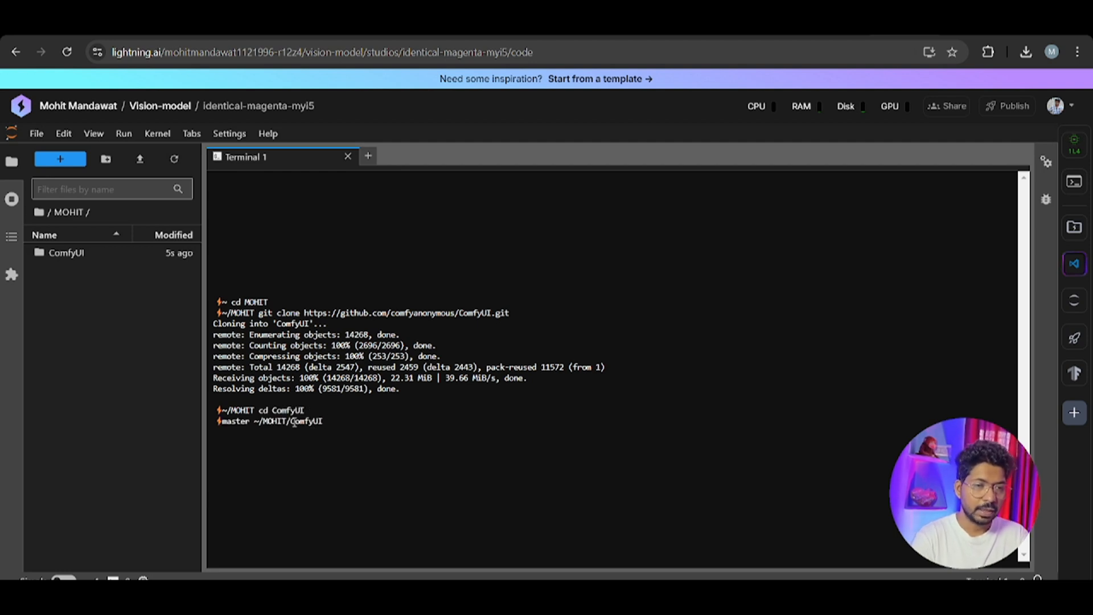
{"action": "left_click", "coordinate": [81, 258]}
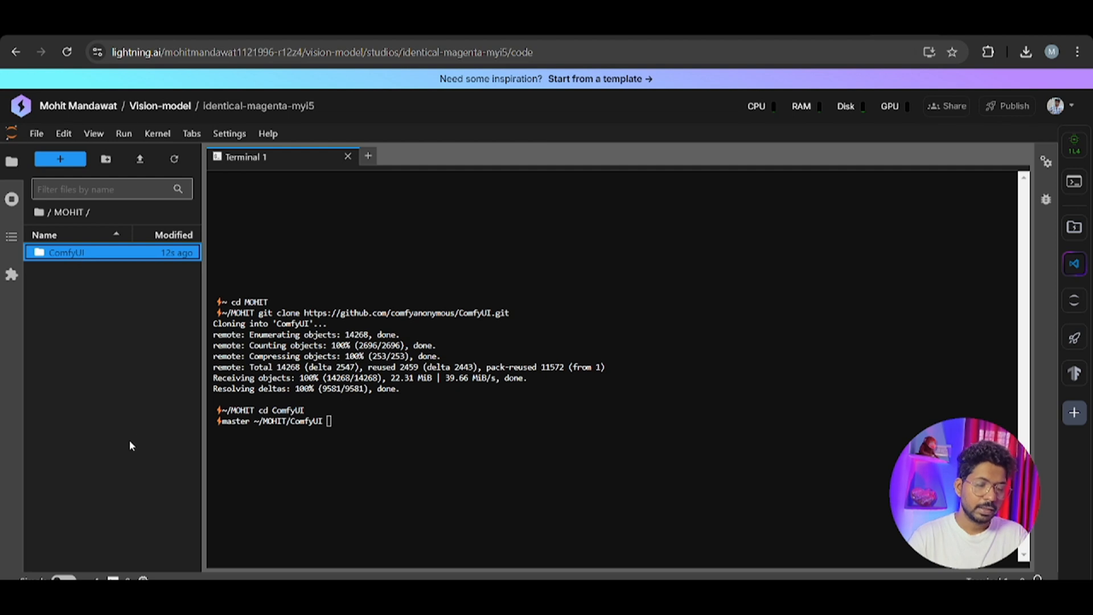
Step: Install ComfyUI's Python dependencies in the terminal with pip install -r requirements.txt
{"action": "scroll", "coordinate": [118, 392], "scroll_direction": "down", "scroll_amount": 5}
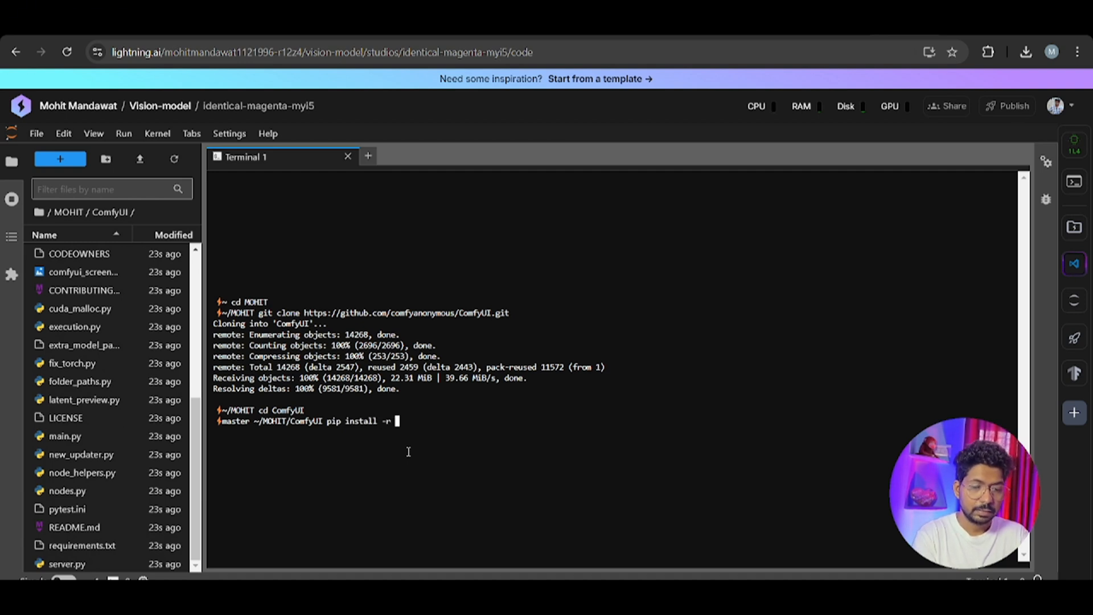
{"action": "type", "text": "req"}
{"action": "key", "text": "Tab"}
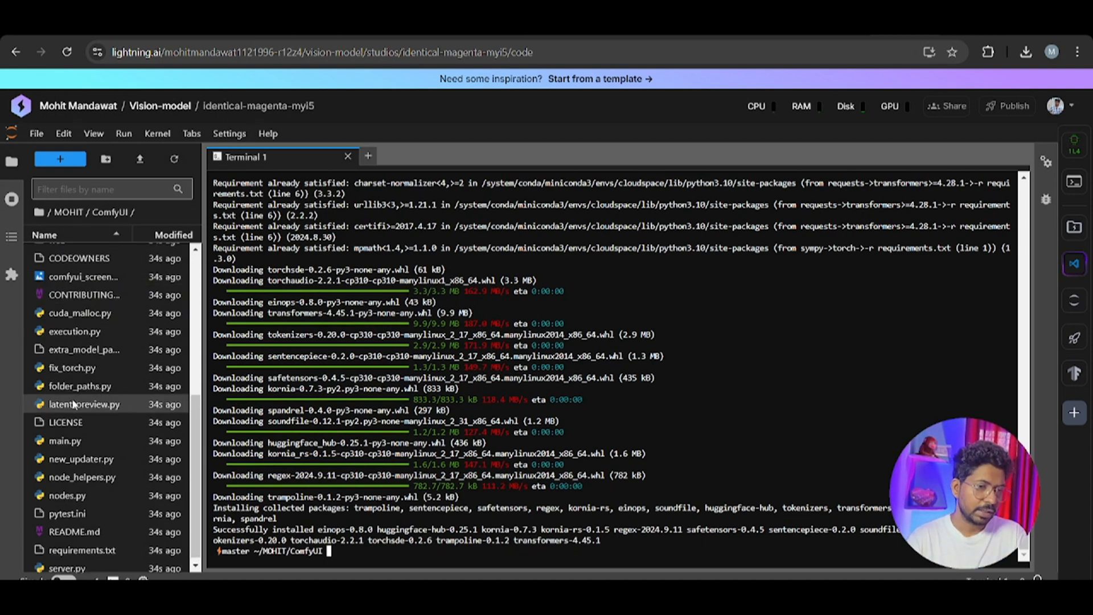
Step: Look through the ComfyUI folder's contents and move the terminal up one level with cd .
{"action": "scroll", "coordinate": [72, 399], "scroll_direction": "up", "scroll_amount": 5}
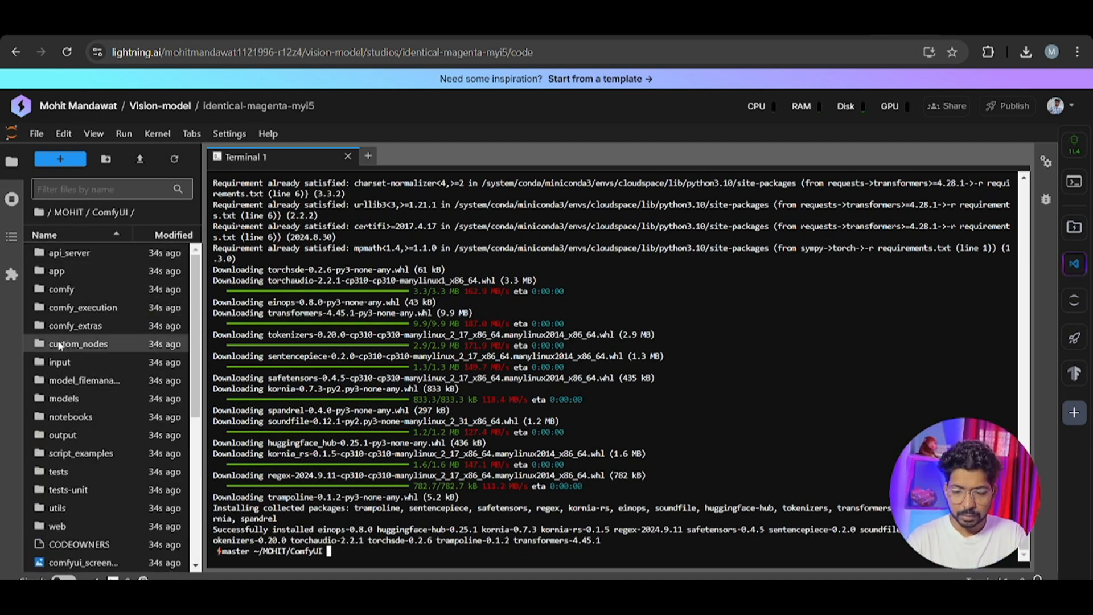
{"action": "scroll", "coordinate": [59, 344], "scroll_direction": "down", "scroll_amount": 5}
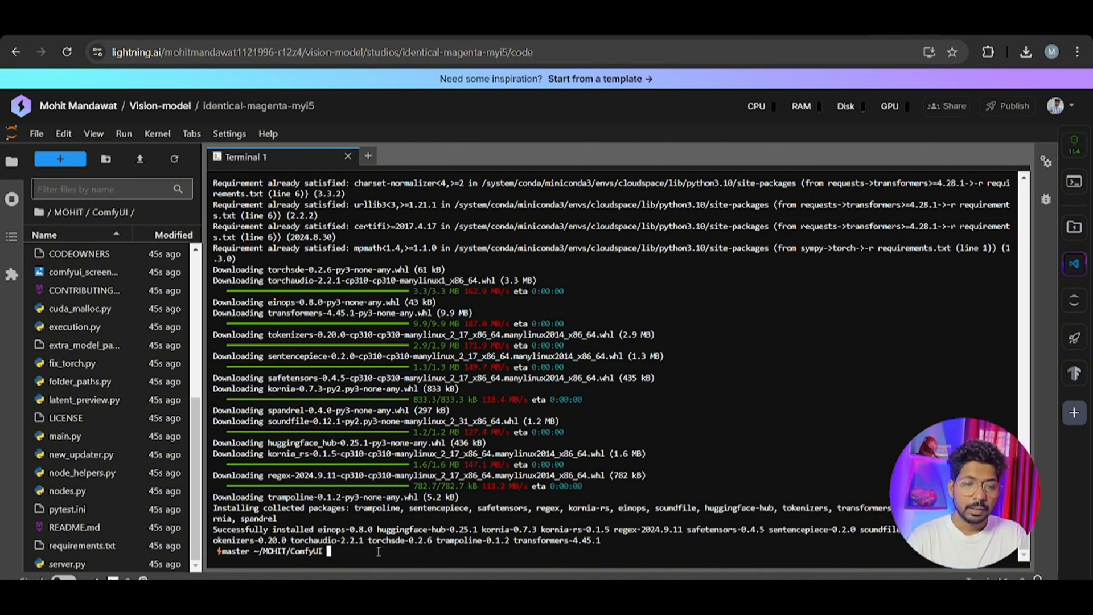
{"action": "type", "text": "cd .."}
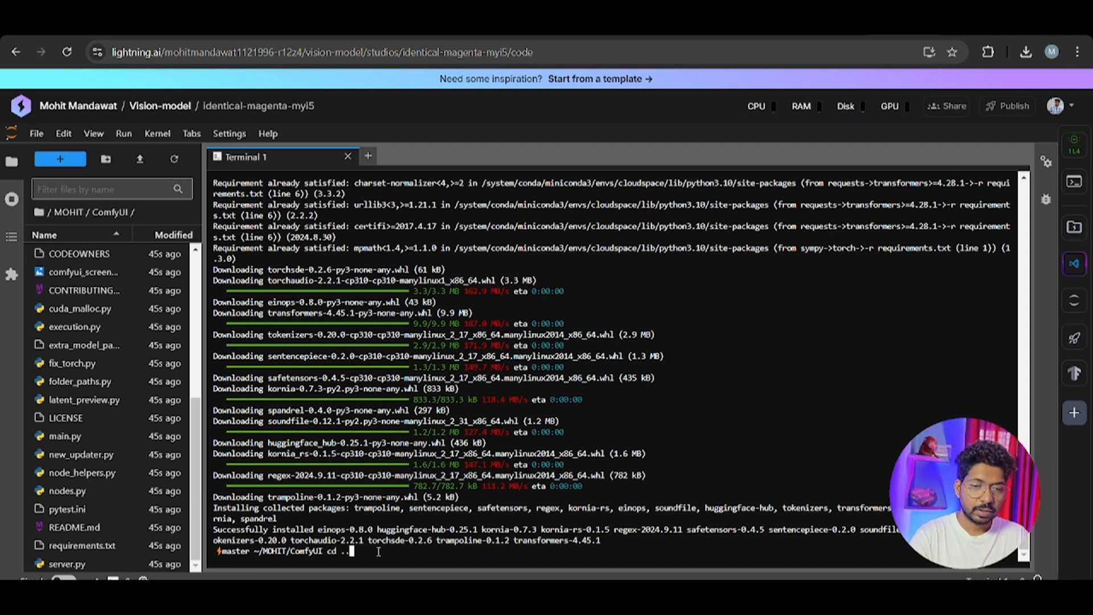
{"action": "key", "text": "Return"}
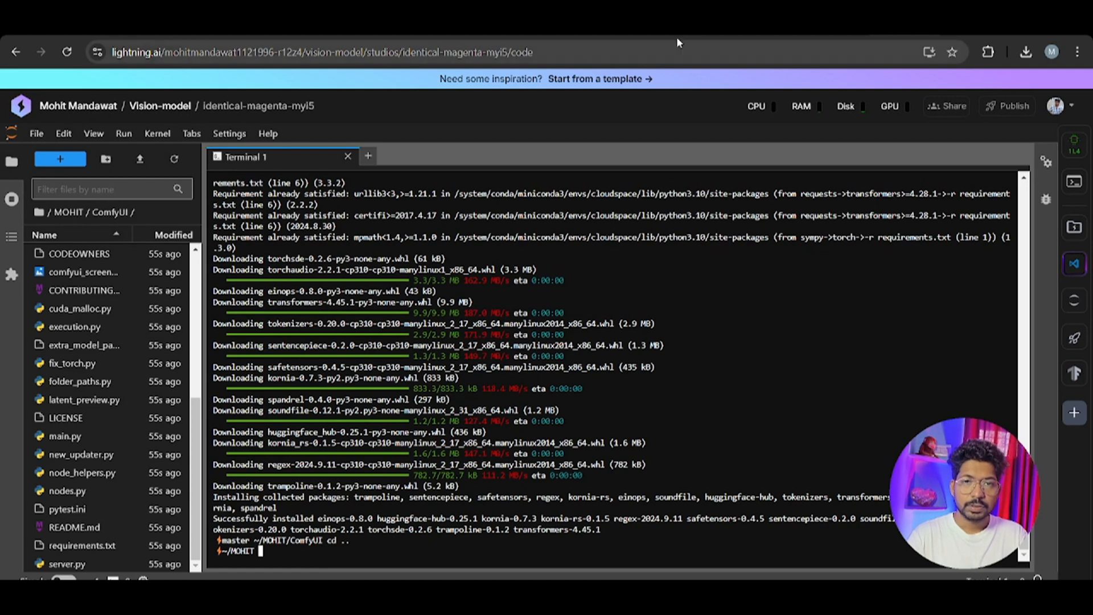
Step: Copy the HTTPS clone URL of the ComfyUI-Manager repository on GitHub and return to the Lightning AI studio
{"action": "left_click", "coordinate": [715, 34]}
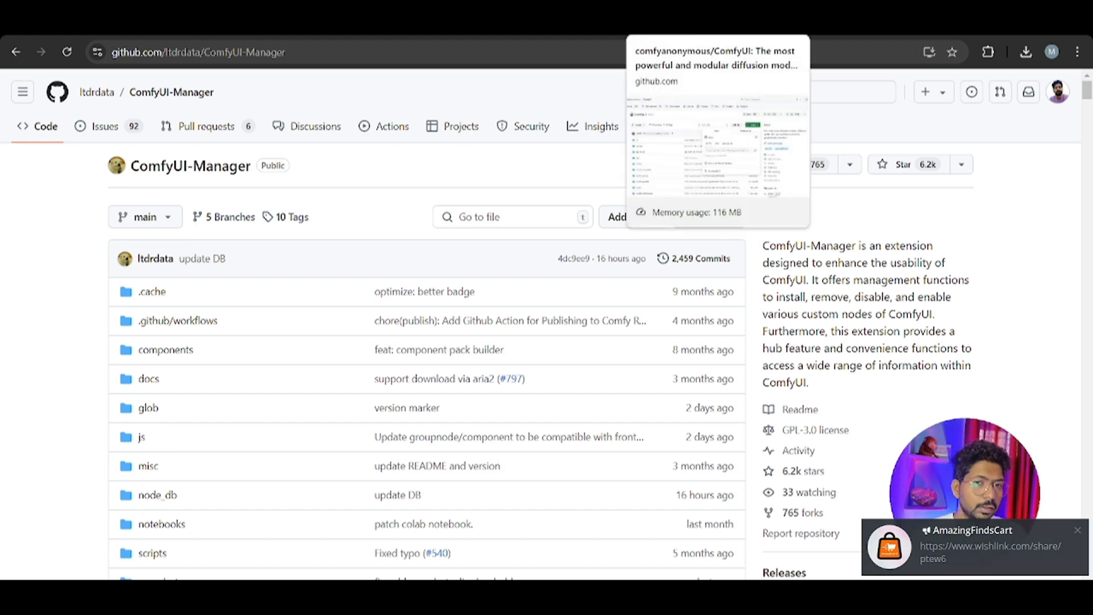
{"action": "left_click", "coordinate": [677, 21]}
{"action": "left_click", "coordinate": [752, 22]}
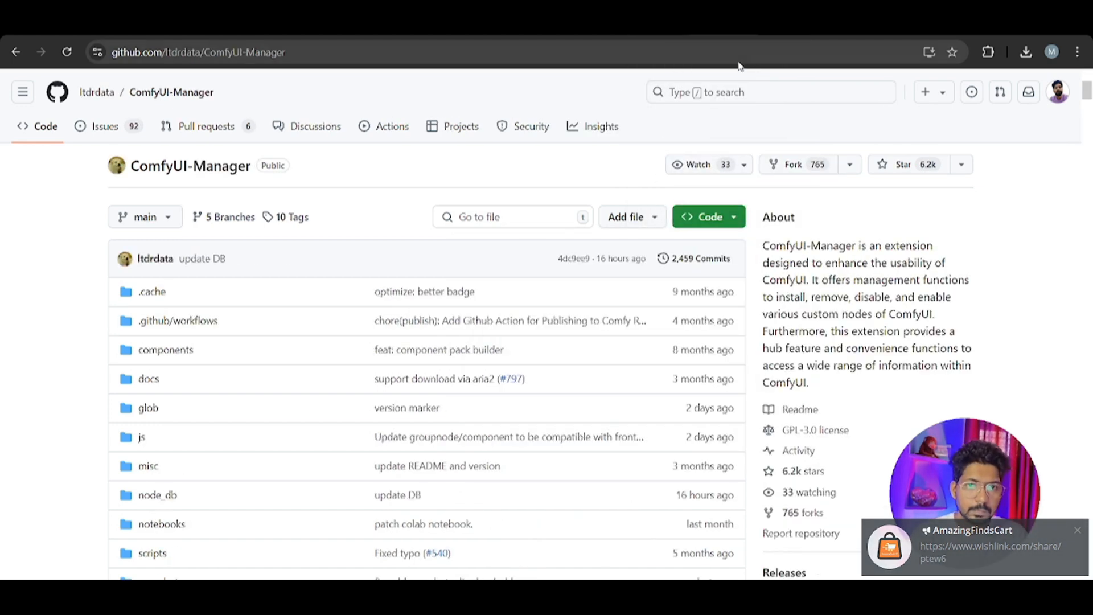
{"action": "left_click", "coordinate": [732, 218]}
{"action": "left_click", "coordinate": [723, 342]}
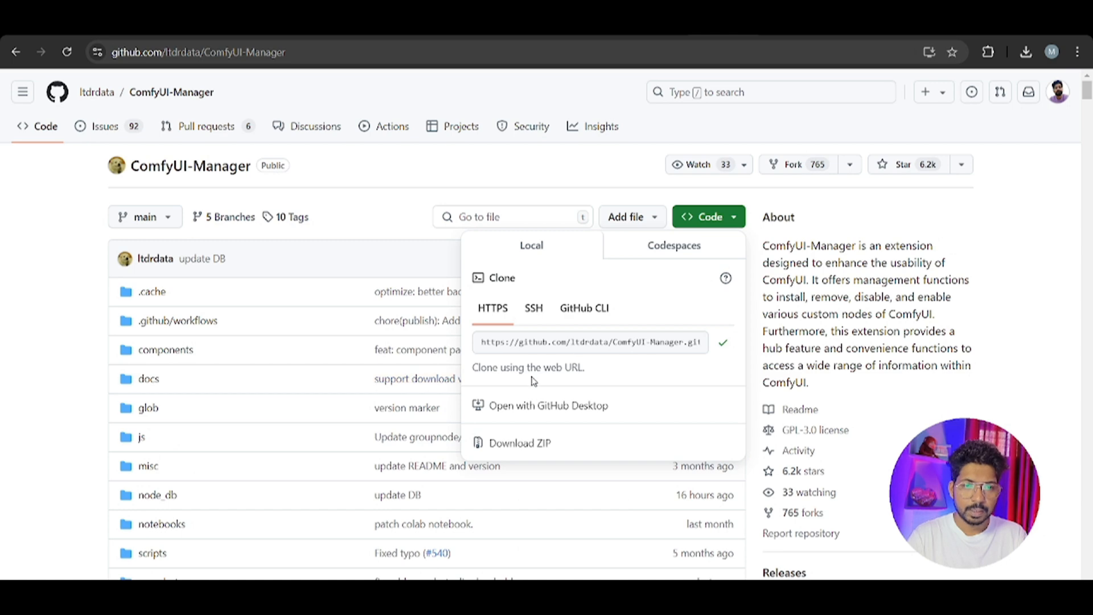
{"action": "left_click", "coordinate": [888, 23]}
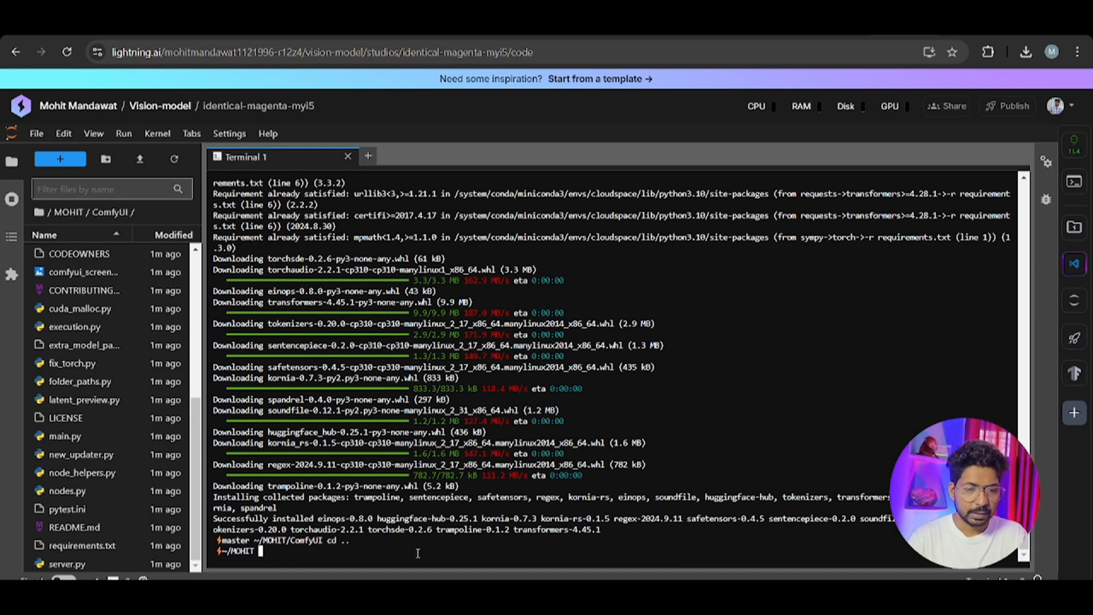
Step: Change the terminal's directory to ComfyUI and into its custom_nodes folder
{"action": "type", "text": "cd C"}
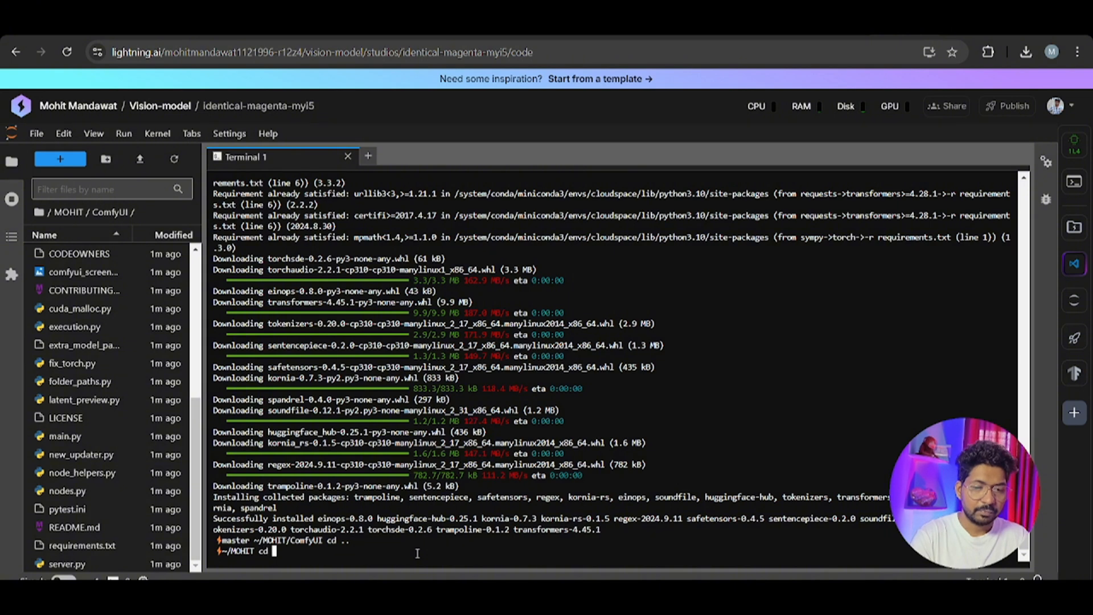
{"action": "key", "text": "Tab"}
{"action": "key", "text": "Return"}
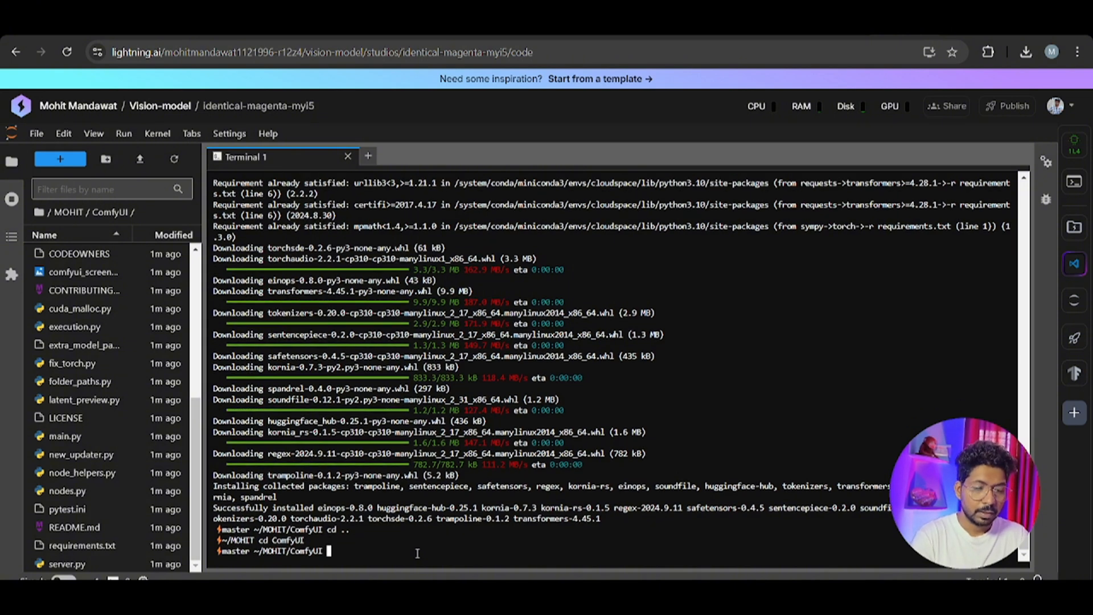
{"action": "type", "text": "cd c"}
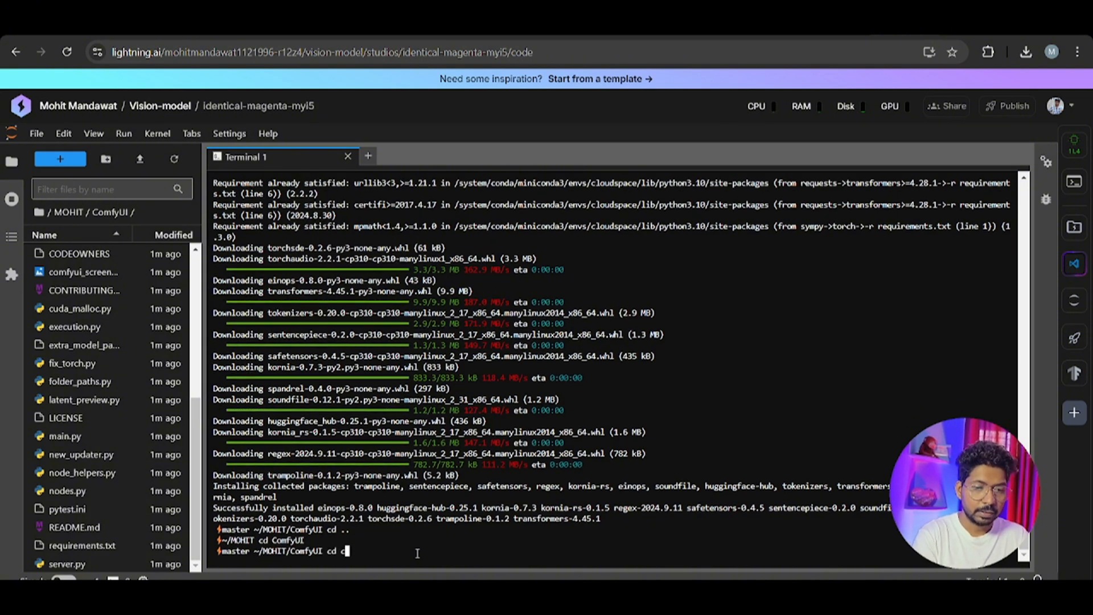
{"action": "type", "text": "us"}
{"action": "key", "text": "Tab"}
{"action": "key", "text": "Return"}
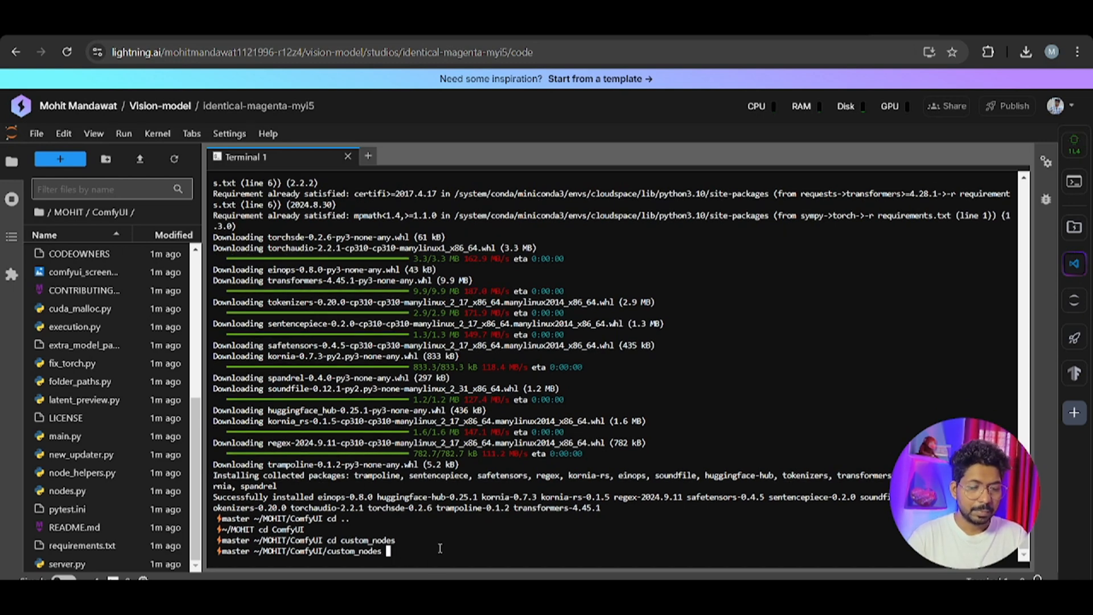
{"action": "type", "text": "git "}
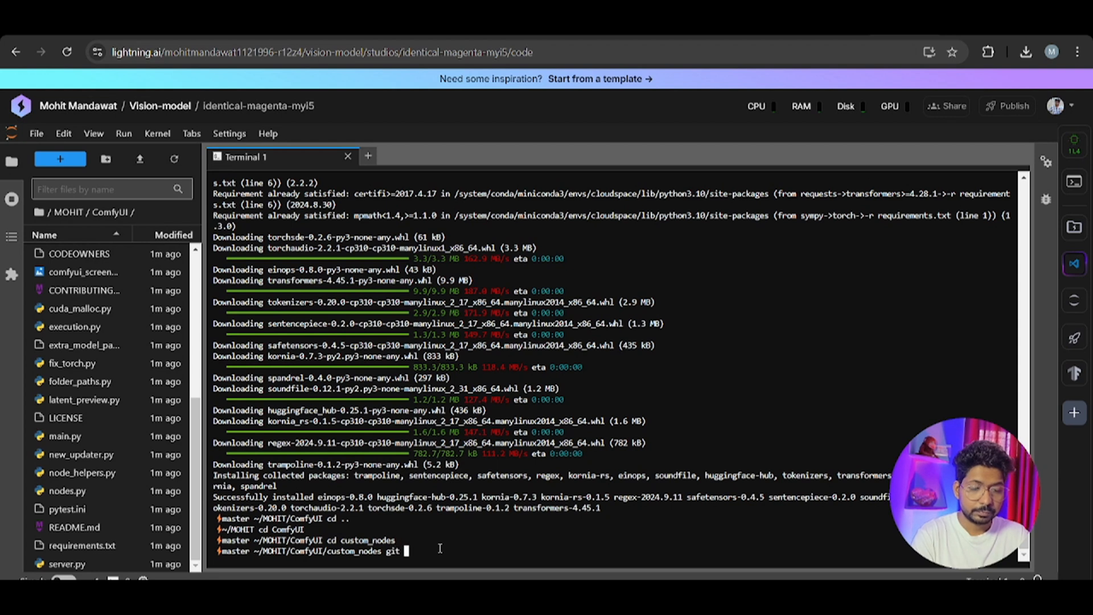
{"action": "type", "text": "clone"}
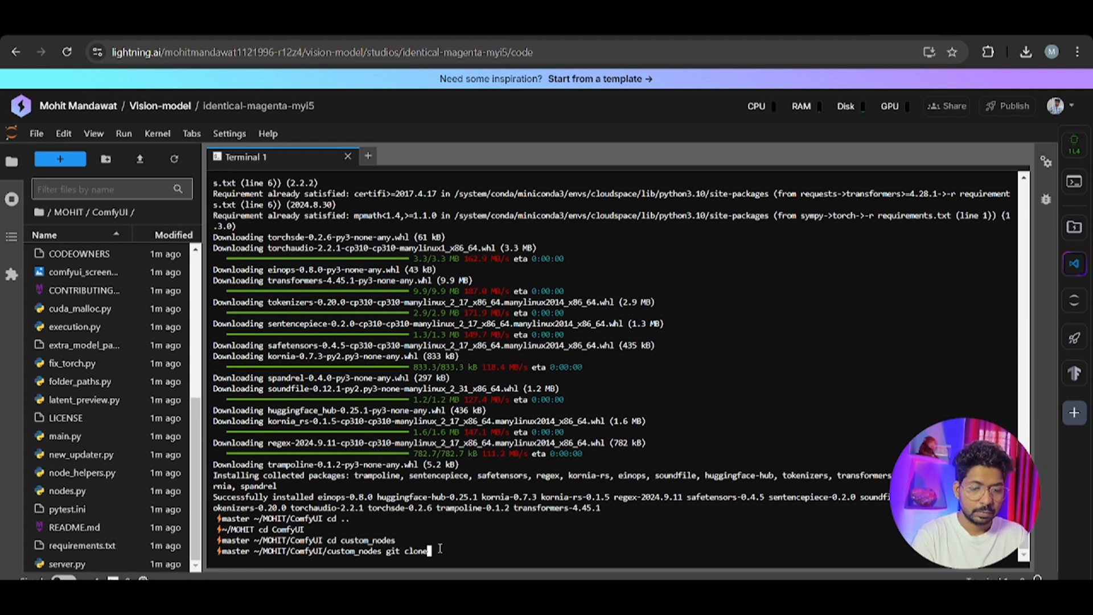
{"action": "type", "text": "https://github.com/ltdrdata/ComfyUI-Manager.git"}
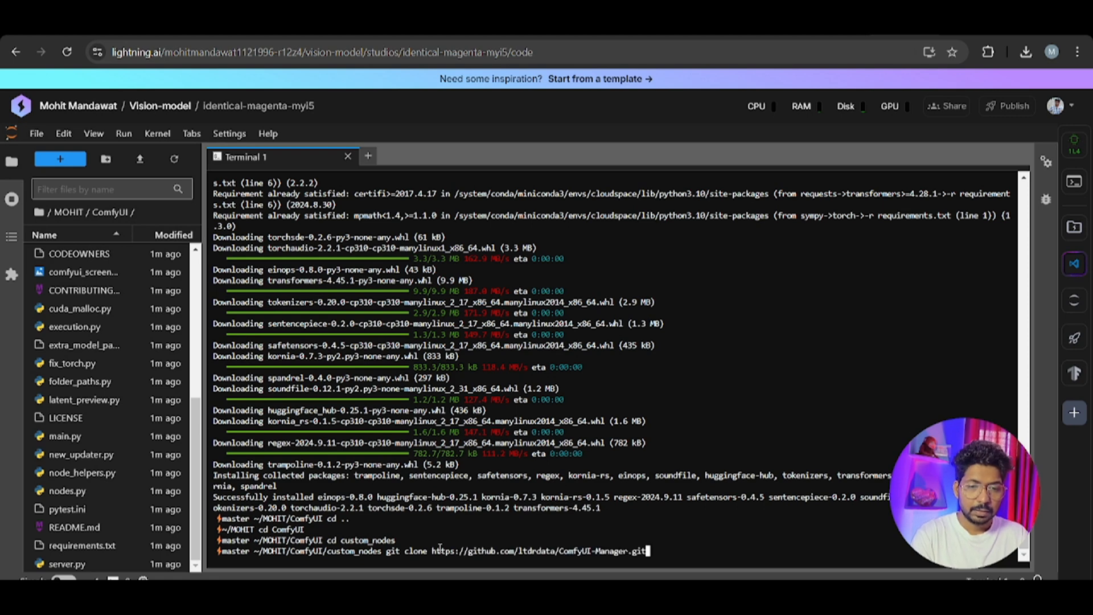
{"action": "key", "text": "Return"}
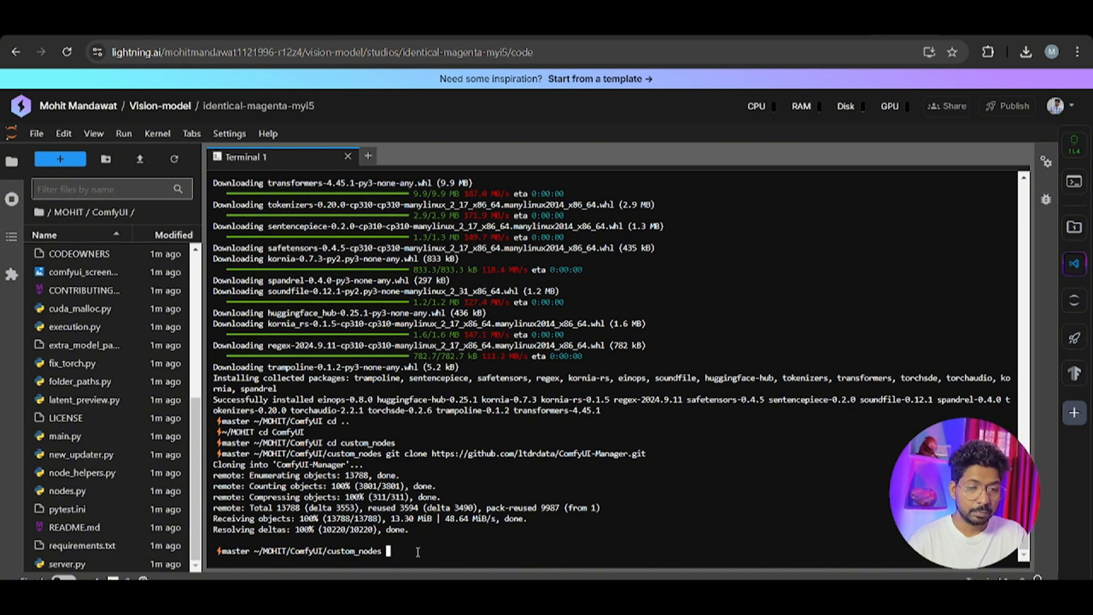
Step: Move the terminal up one level from custom_nodes to the ComfyUI folder with cd .
{"action": "type", "text": "cd "}
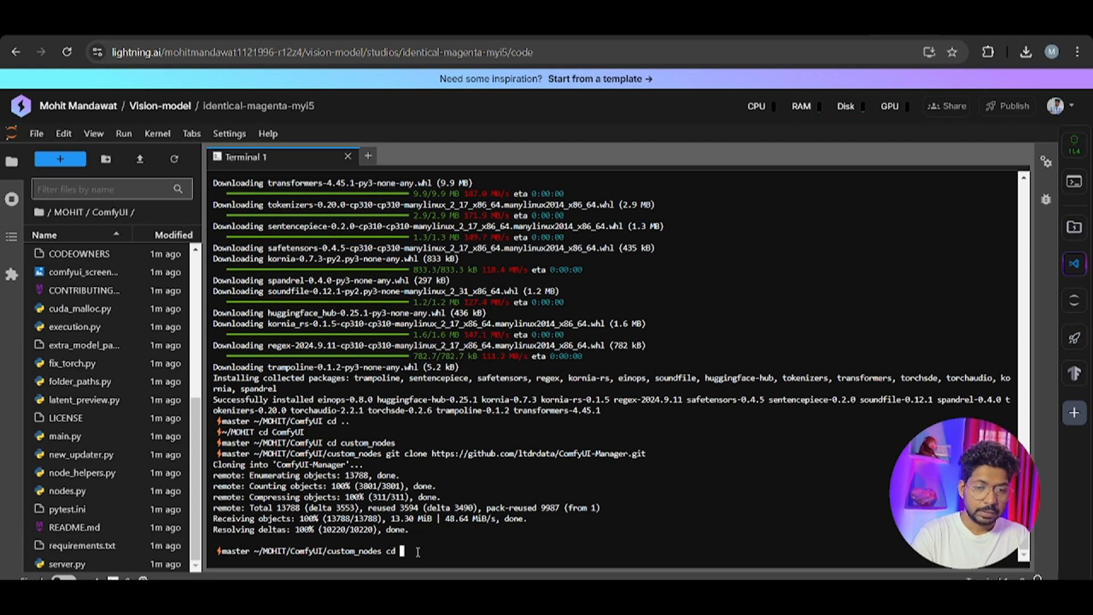
{"action": "type", "text": ".."}
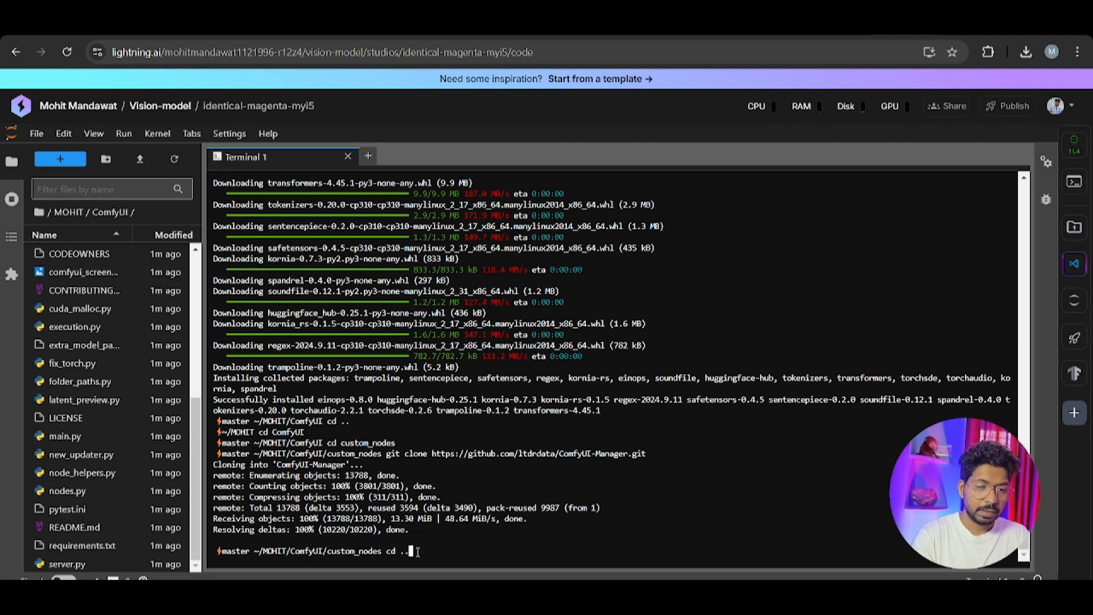
{"action": "key", "text": "Return"}
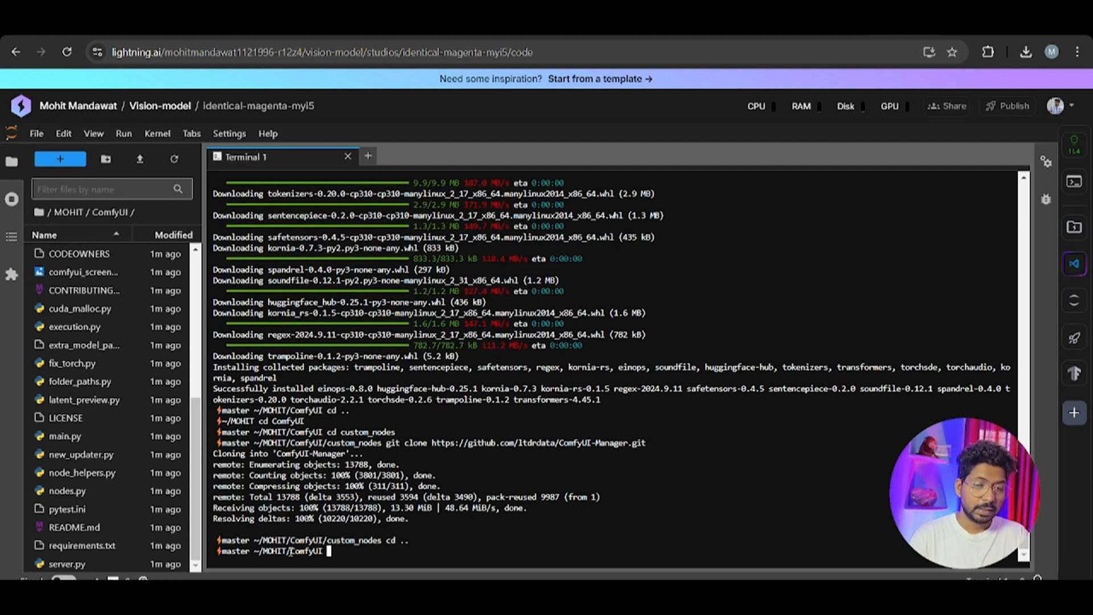
{"action": "left_click_drag", "start_coordinate": [290, 550], "coordinate": [324, 550]}
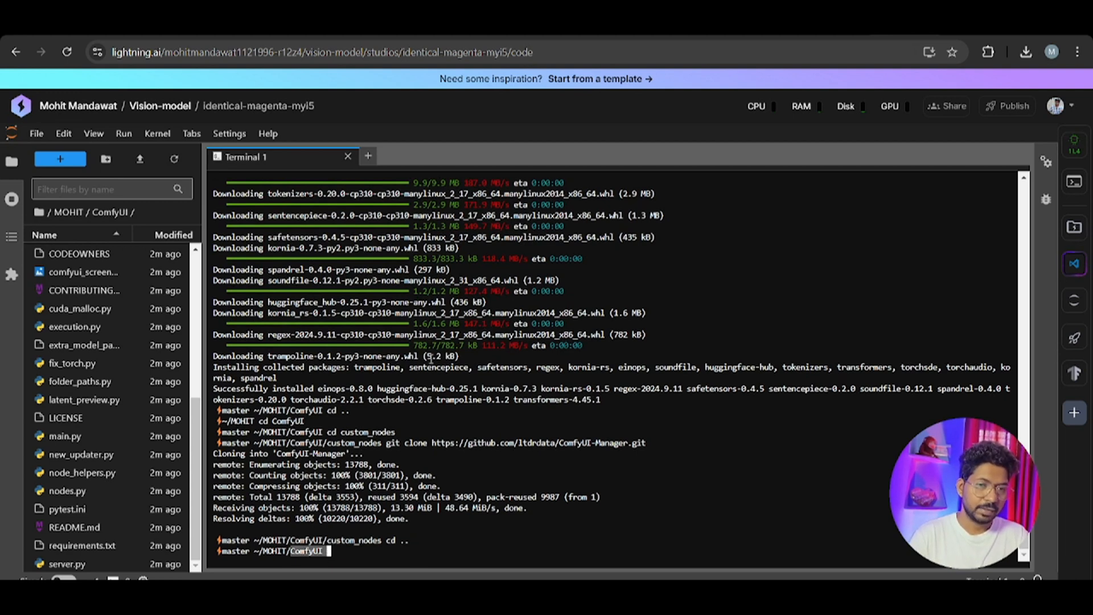
{"action": "left_click", "coordinate": [372, 554]}
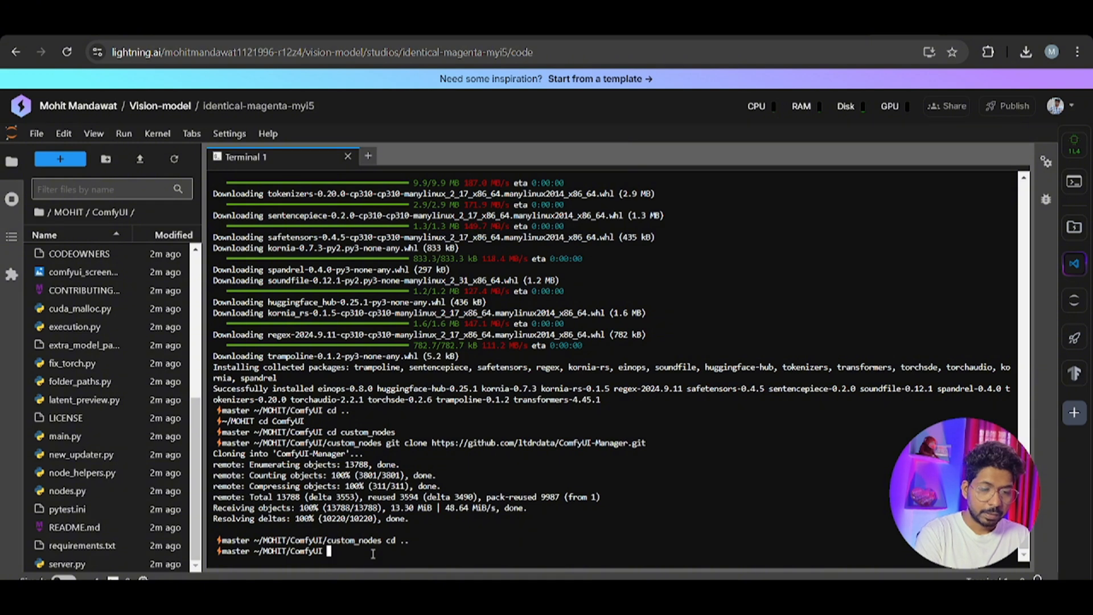
{"action": "type", "text": "c"}
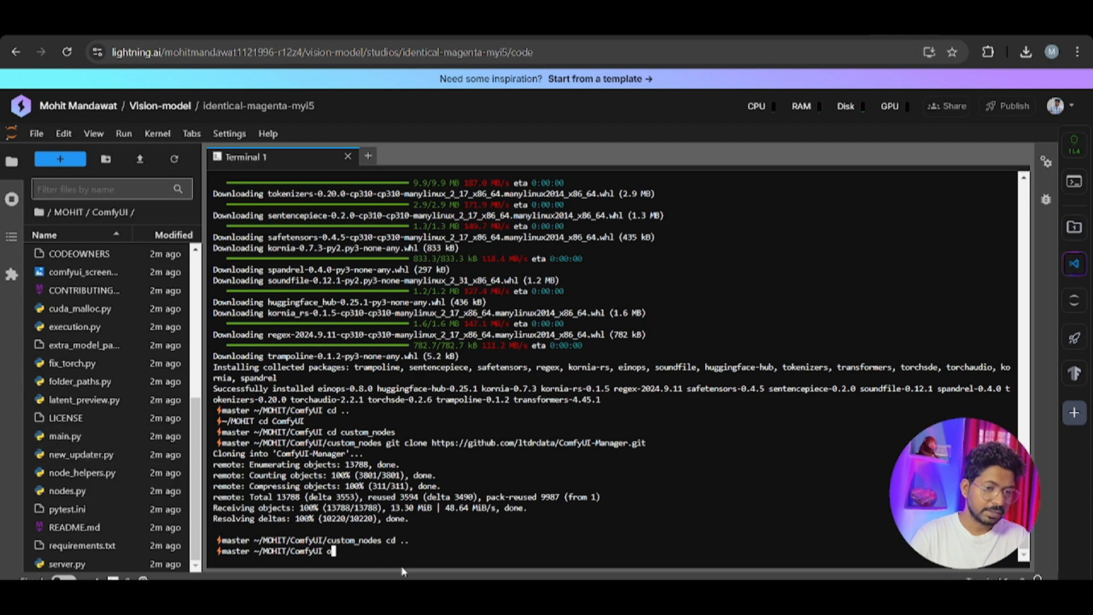
{"action": "key", "text": "BackSpace"}
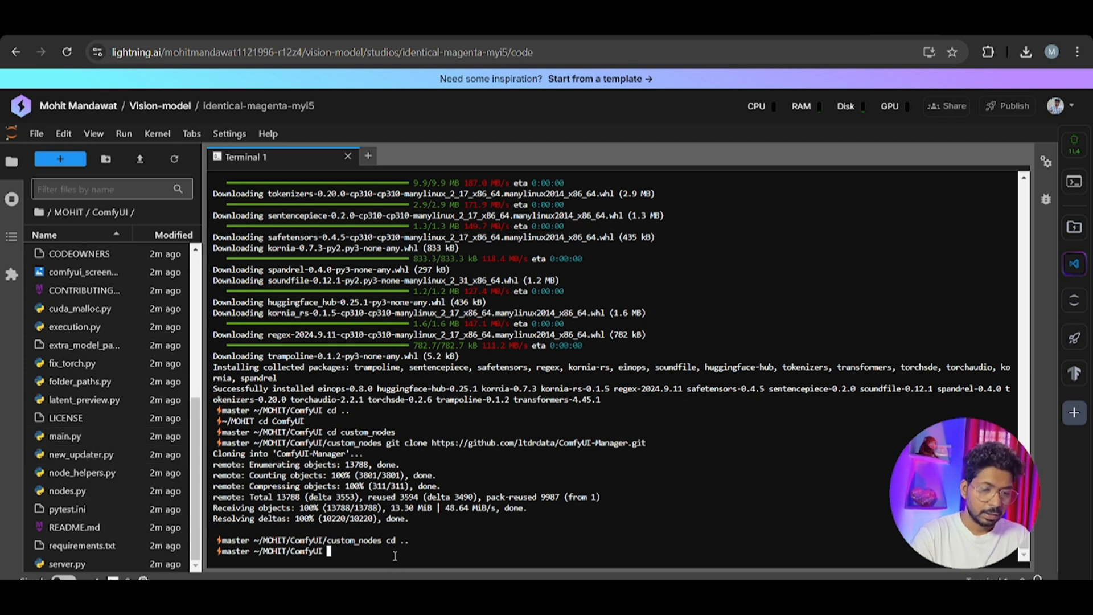
{"action": "type", "text": "com"}
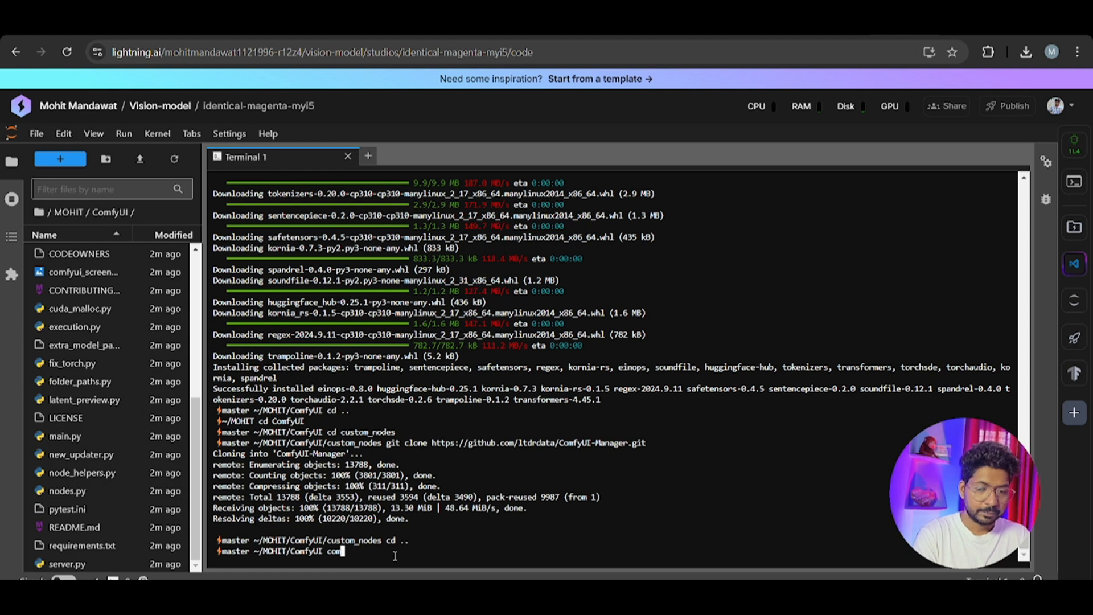
{"action": "type", "text": "fyui"}
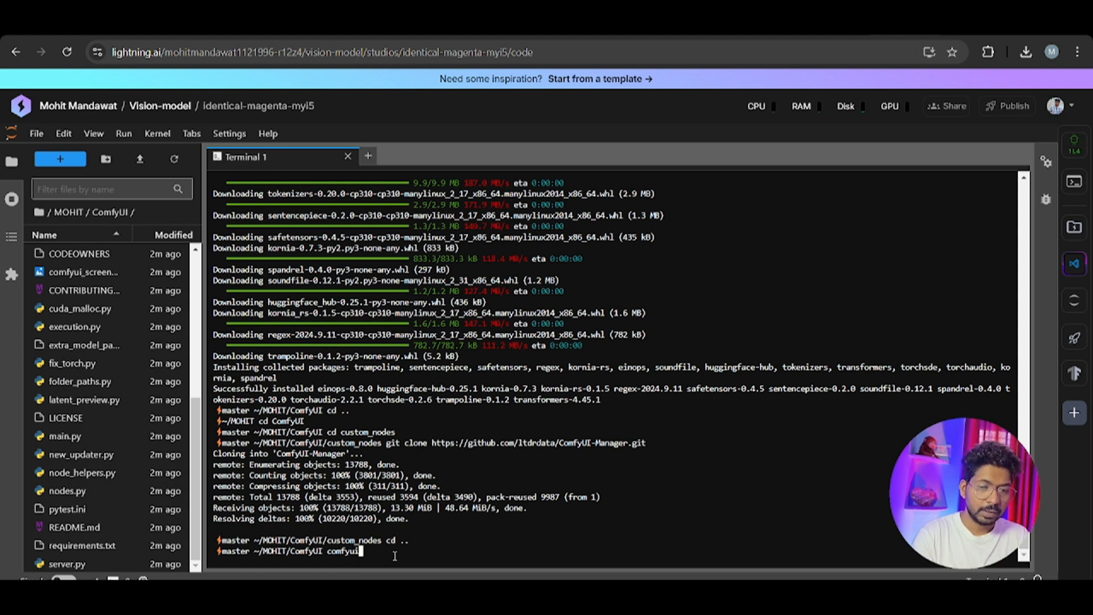
{"action": "key", "text": "BackSpace"}
{"action": "key", "text": "BackSpace"}
{"action": "key", "text": "BackSpace"}
{"action": "key", "text": "BackSpace"}
{"action": "key", "text": "BackSpace"}
{"action": "key", "text": "BackSpace"}
{"action": "key", "text": "BackSpace"}
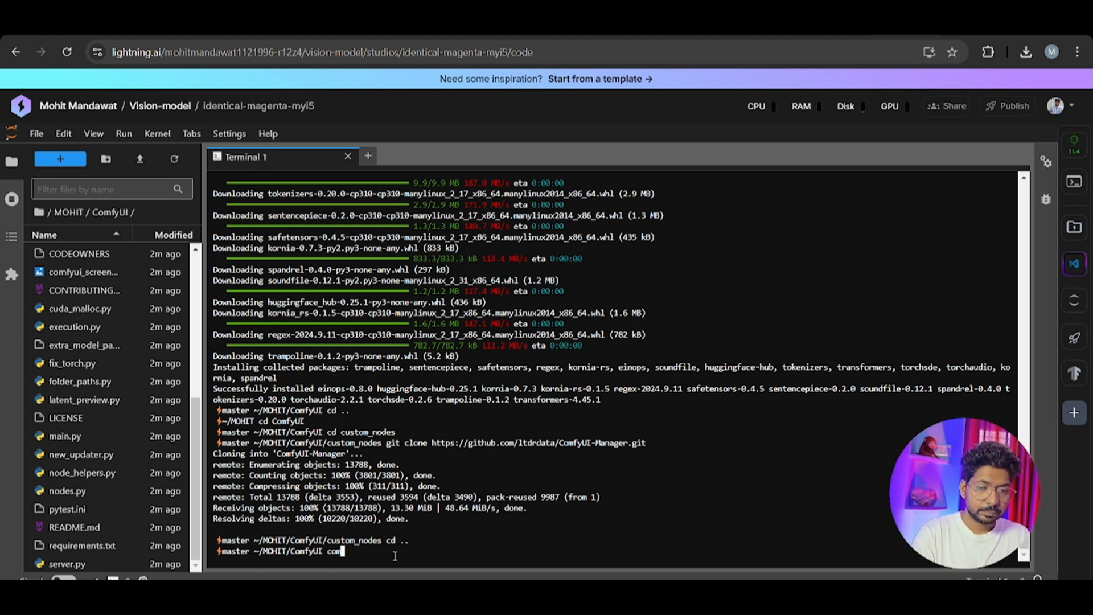
Step: Start the ComfyUI server in the terminal with python main.py and check its startup log
{"action": "type", "text": "pyt"}
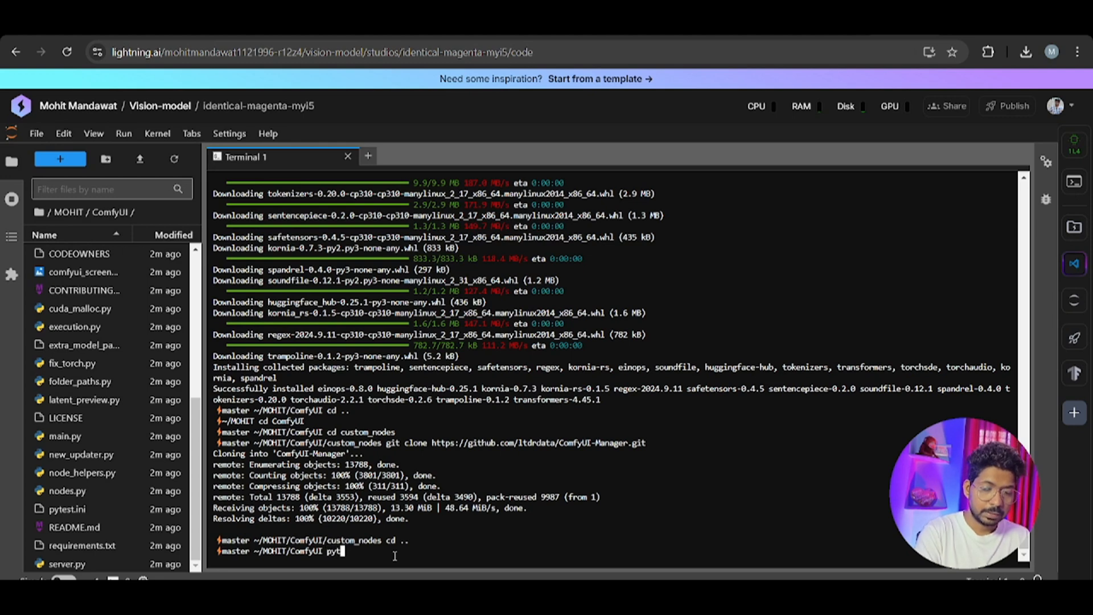
{"action": "type", "text": "hon main.py"}
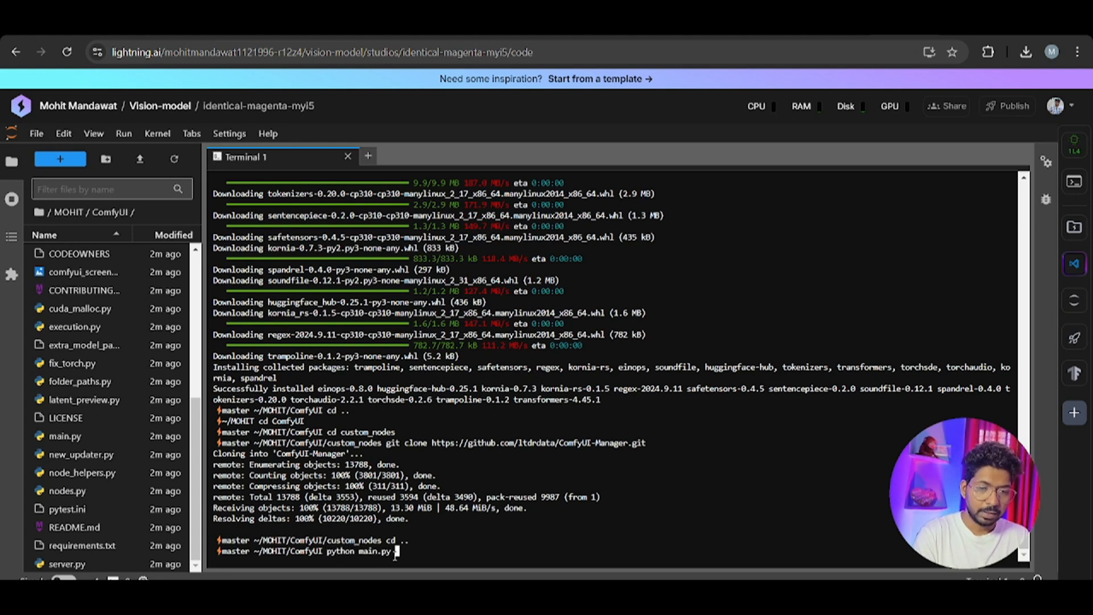
{"action": "key", "text": "Return"}
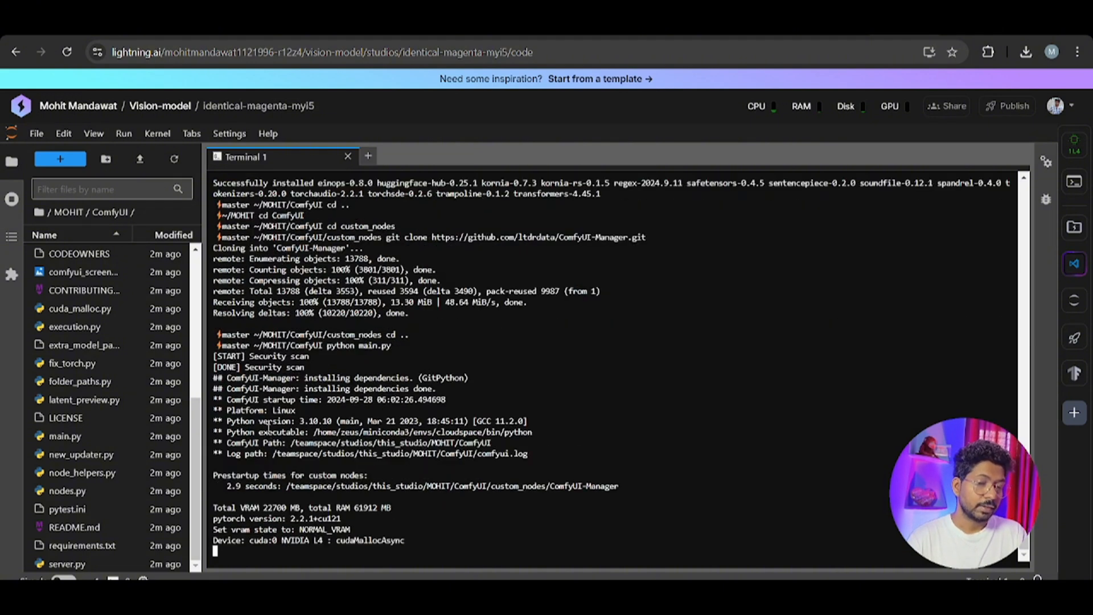
{"action": "scroll", "coordinate": [288, 447], "scroll_direction": "up", "scroll_amount": 5}
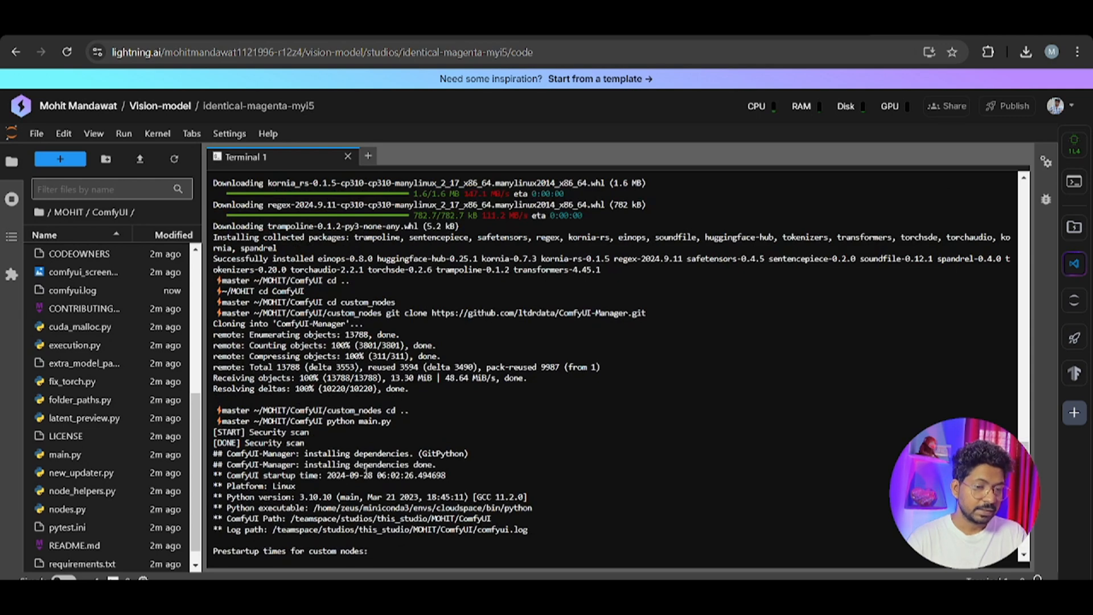
{"action": "scroll", "coordinate": [315, 501], "scroll_direction": "down", "scroll_amount": 5}
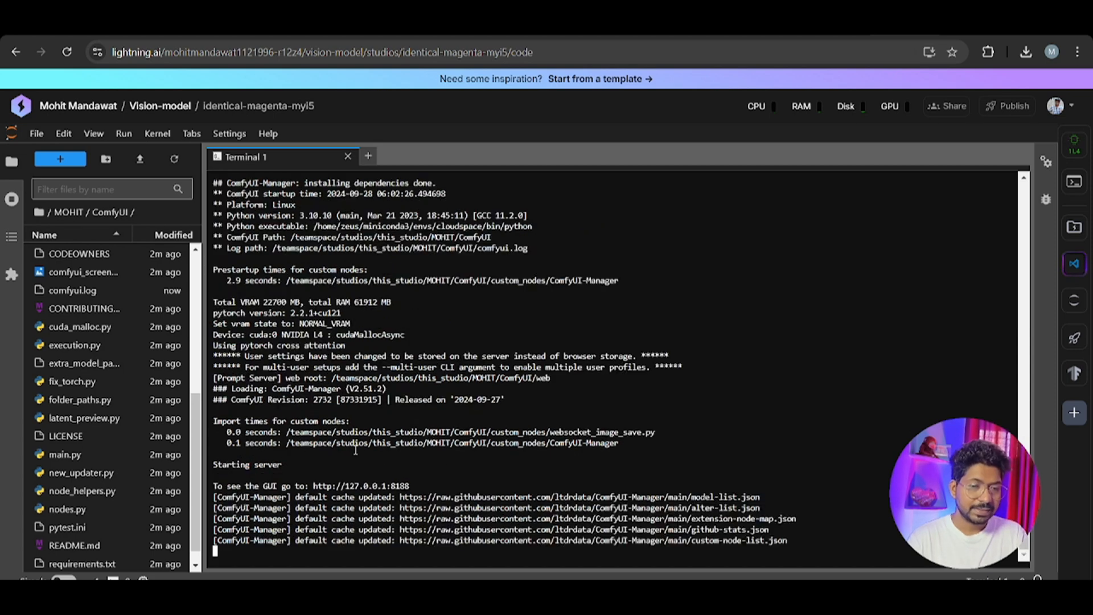
{"action": "left_click", "coordinate": [379, 486]}
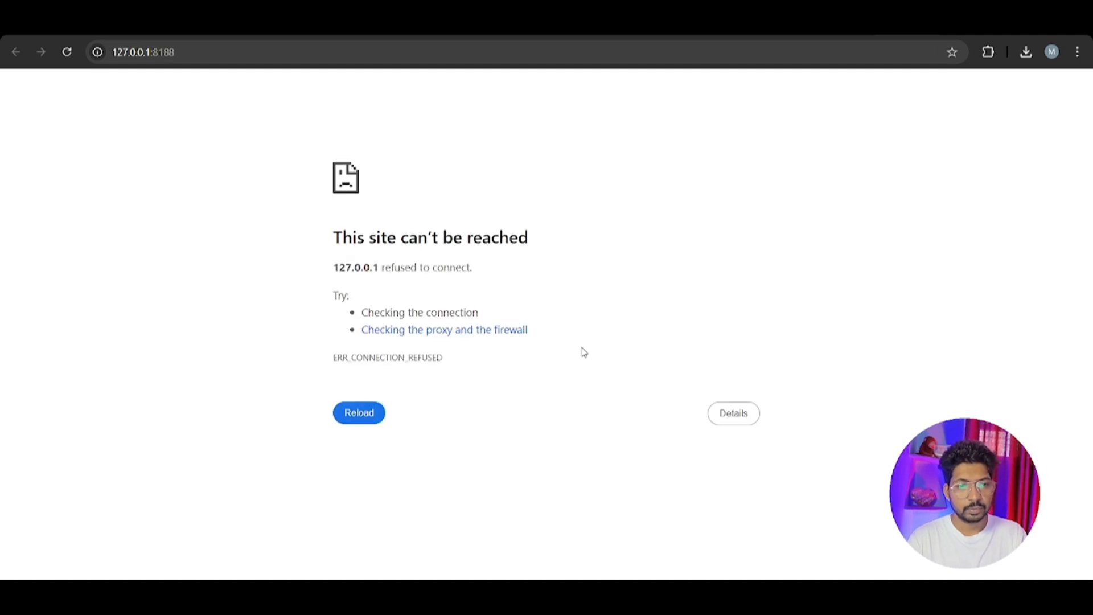
{"action": "left_click", "coordinate": [774, 22]}
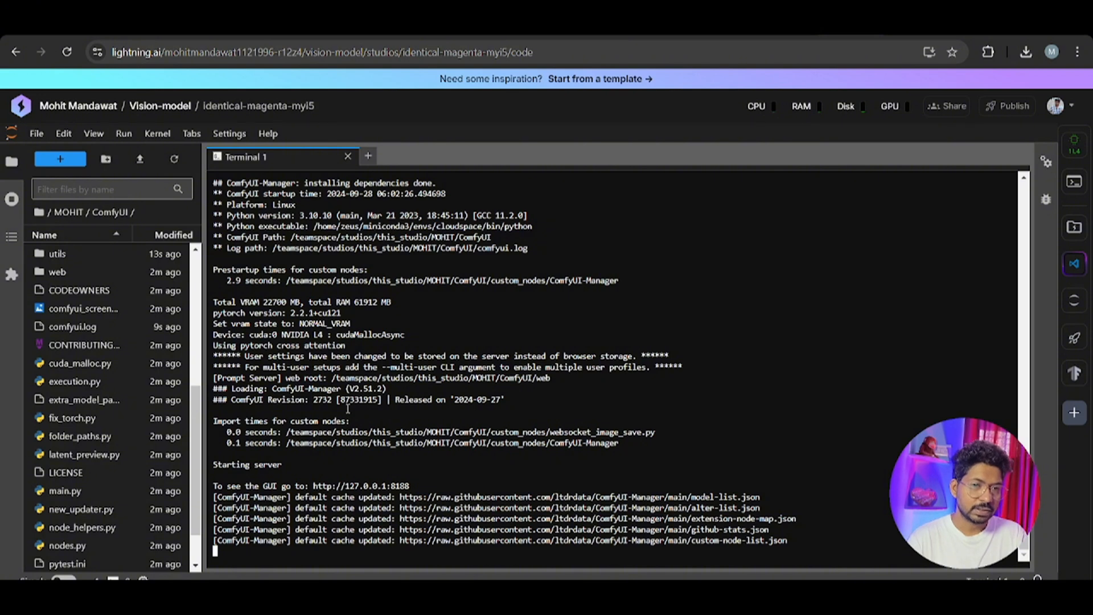
{"action": "left_click", "coordinate": [891, 22]}
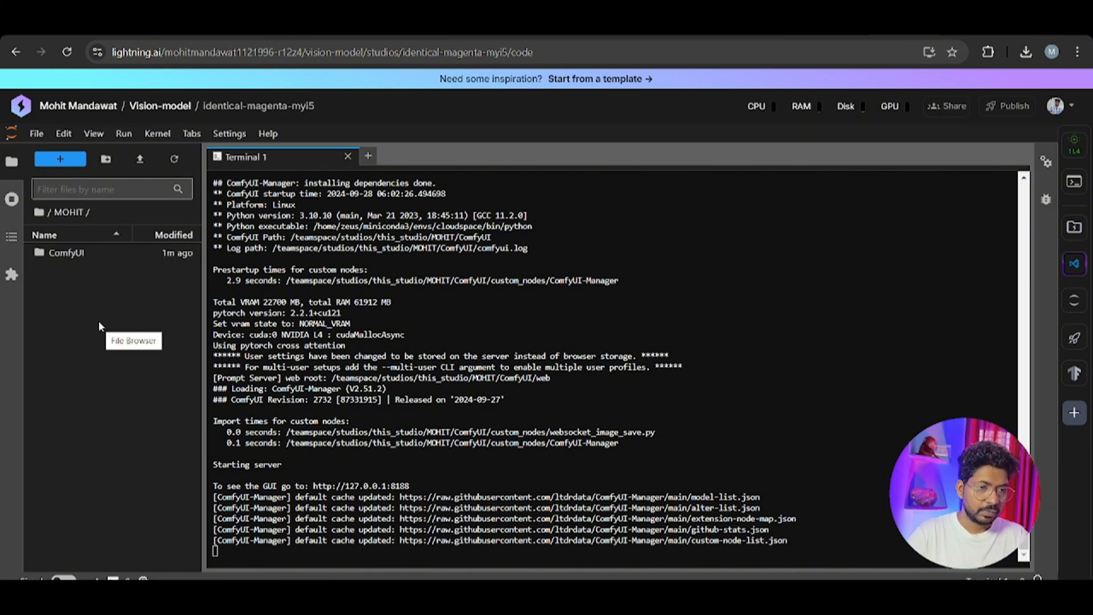
Step: Name the new text file beside the ComfyUI folder tunnel.py, replacing its .txt extension, and open it
{"action": "type", "text": "t"}
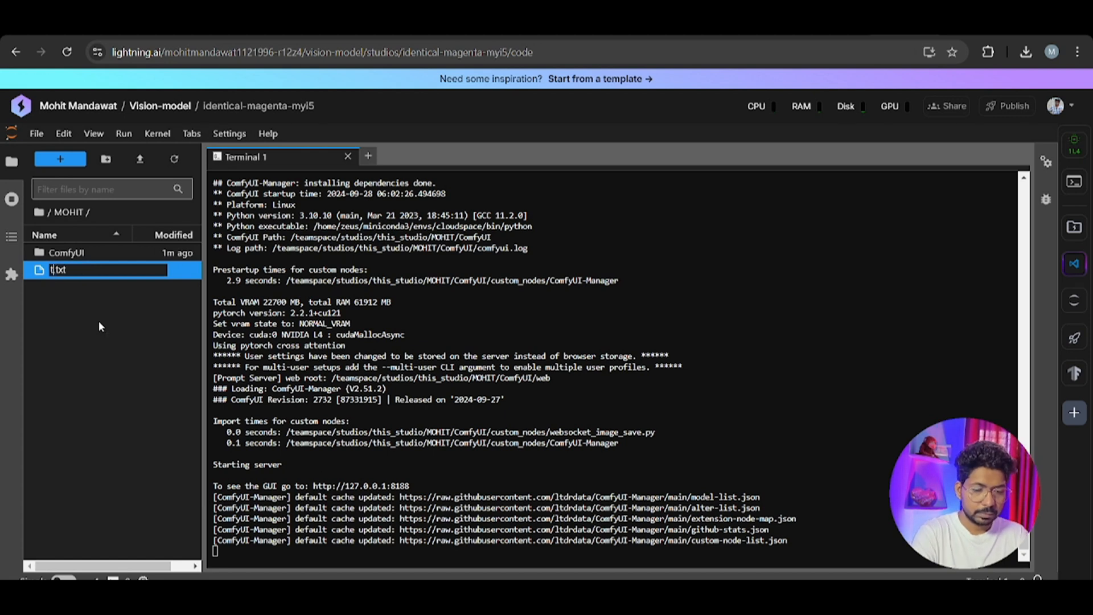
{"action": "type", "text": "unnell."}
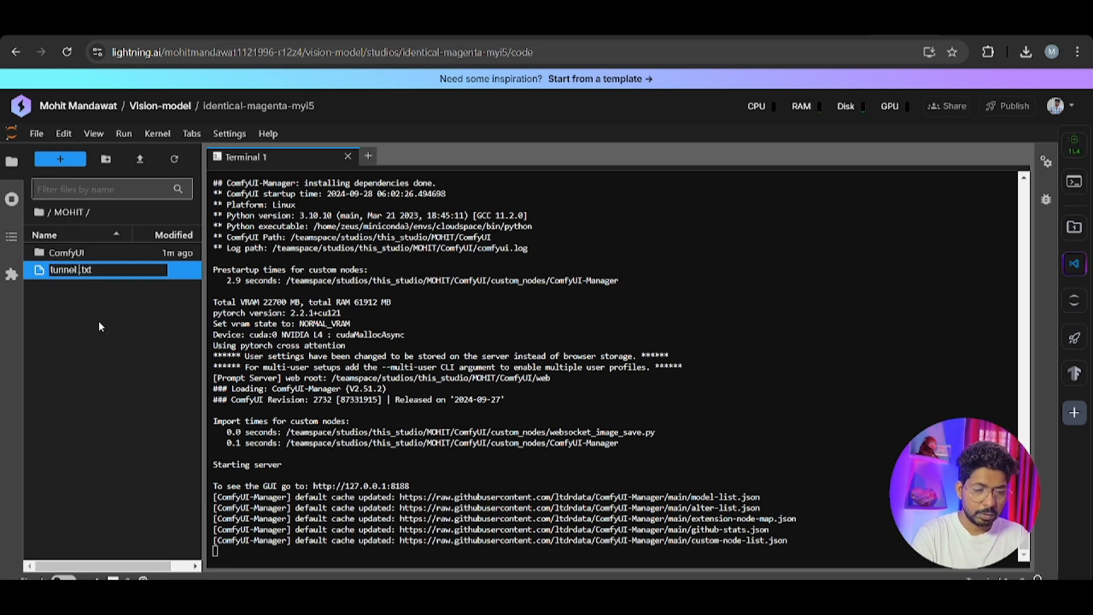
{"action": "type", "text": "py"}
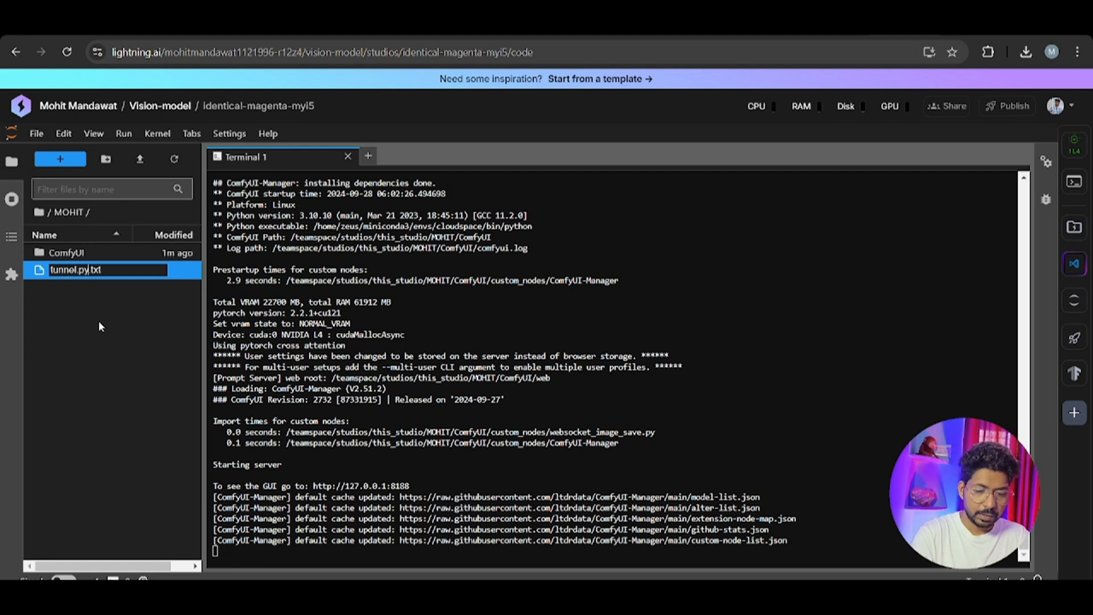
{"action": "key", "text": "Right"}
{"action": "key", "text": "Right"}
{"action": "key", "text": "Right"}
{"action": "key", "text": "Right"}
{"action": "key", "text": "BackSpace"}
{"action": "key", "text": "BackSpace"}
{"action": "key", "text": "BackSpace"}
{"action": "key", "text": "BackSpace"}
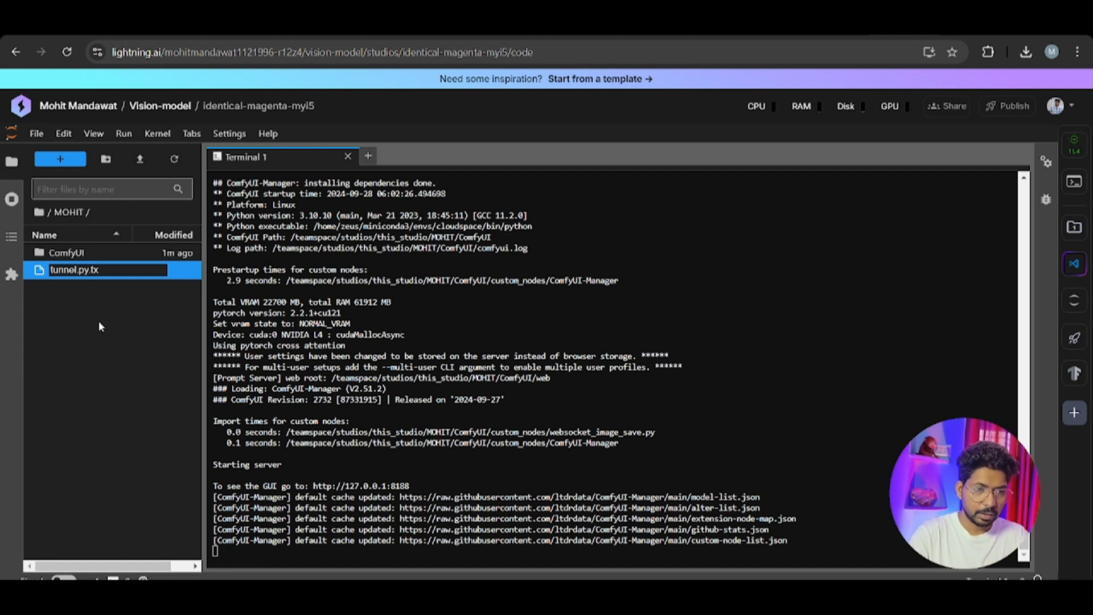
{"action": "key", "text": "Return"}
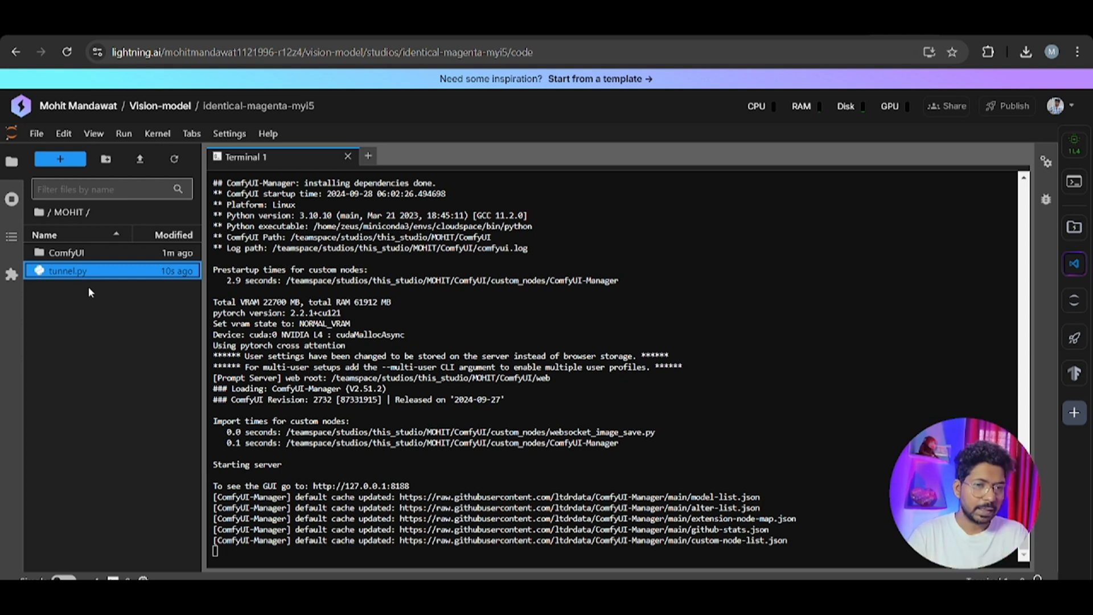
{"action": "double_click", "coordinate": [101, 277]}
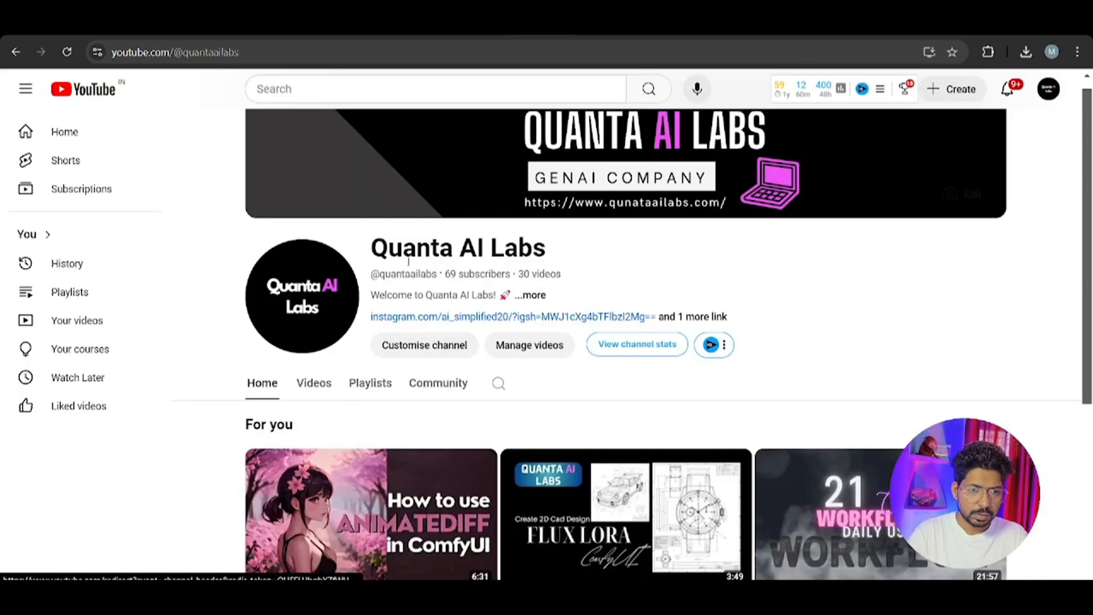
Step: From the Quanta AI Labs channel's videos on YouTube, open "Installing ComfyUI on Any Cloud Platform | Lecture 0" and pause playback
{"action": "left_click", "coordinate": [302, 397]}
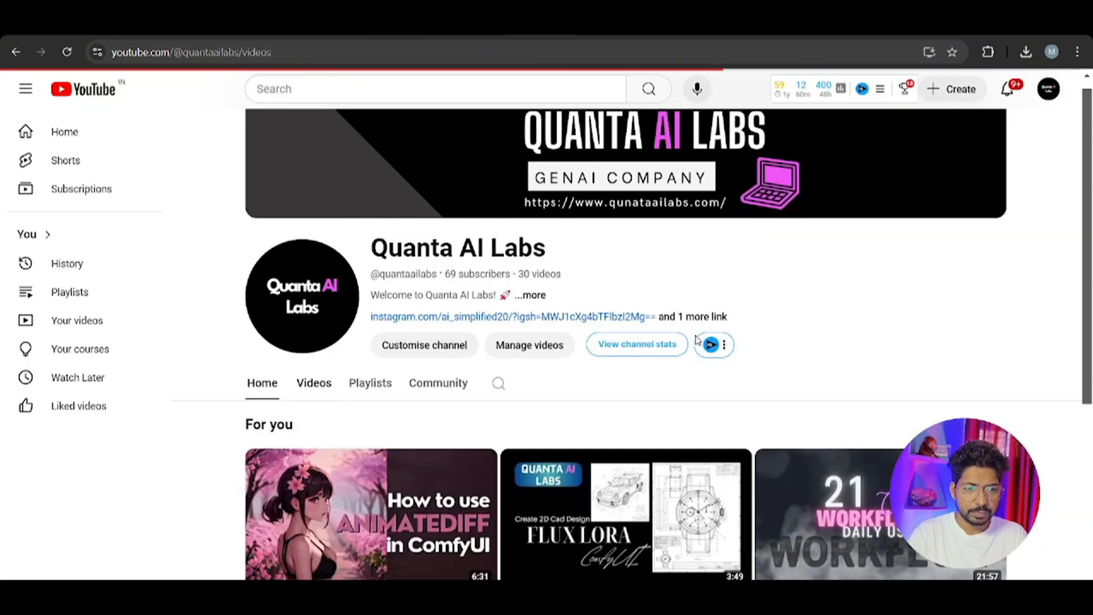
{"action": "scroll", "coordinate": [562, 341], "scroll_direction": "down", "scroll_amount": 5}
{"action": "scroll", "coordinate": [562, 341], "scroll_direction": "down", "scroll_amount": 15}
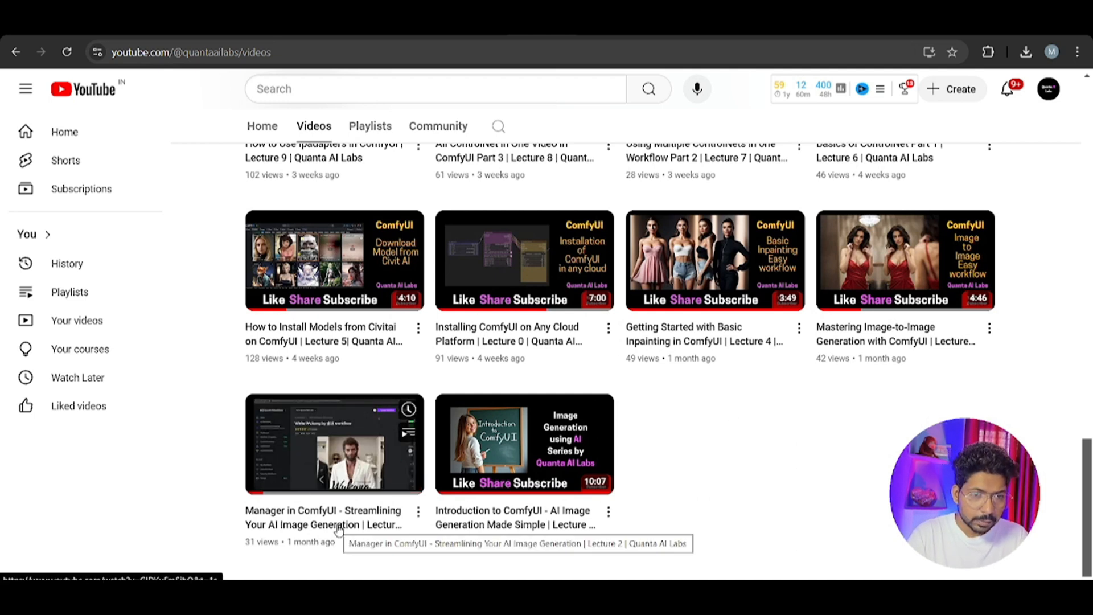
{"action": "left_click", "coordinate": [535, 334]}
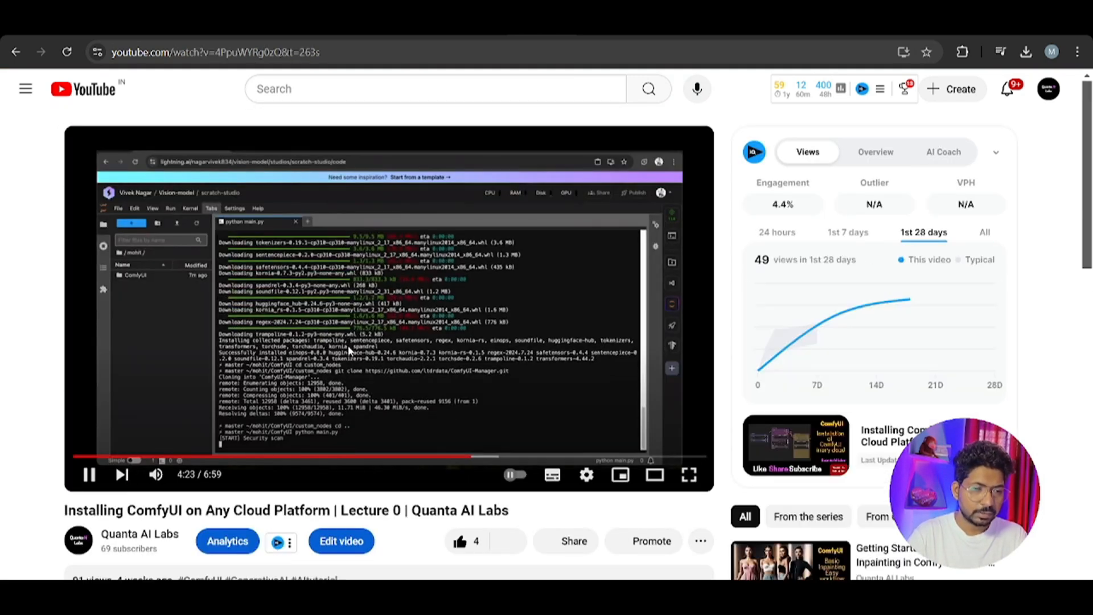
{"action": "left_click", "coordinate": [401, 312]}
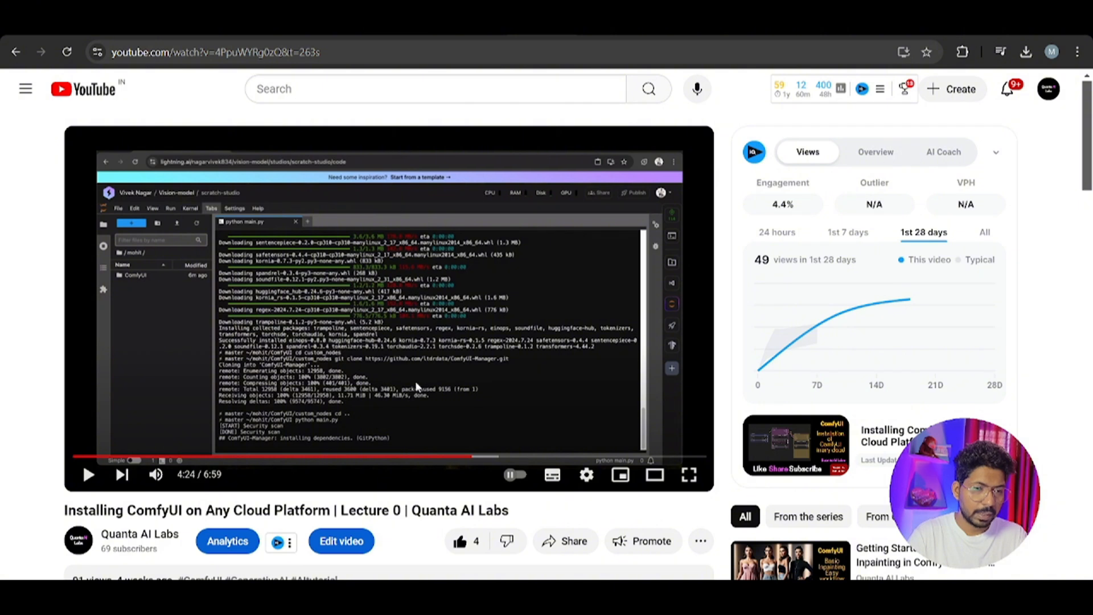
Step: Expand the video's description, open its code link, and find the tunnel.py code in the "Installation of ComfyUI" document
{"action": "scroll", "coordinate": [326, 287], "scroll_direction": "down", "scroll_amount": 6}
{"action": "left_click", "coordinate": [398, 197]}
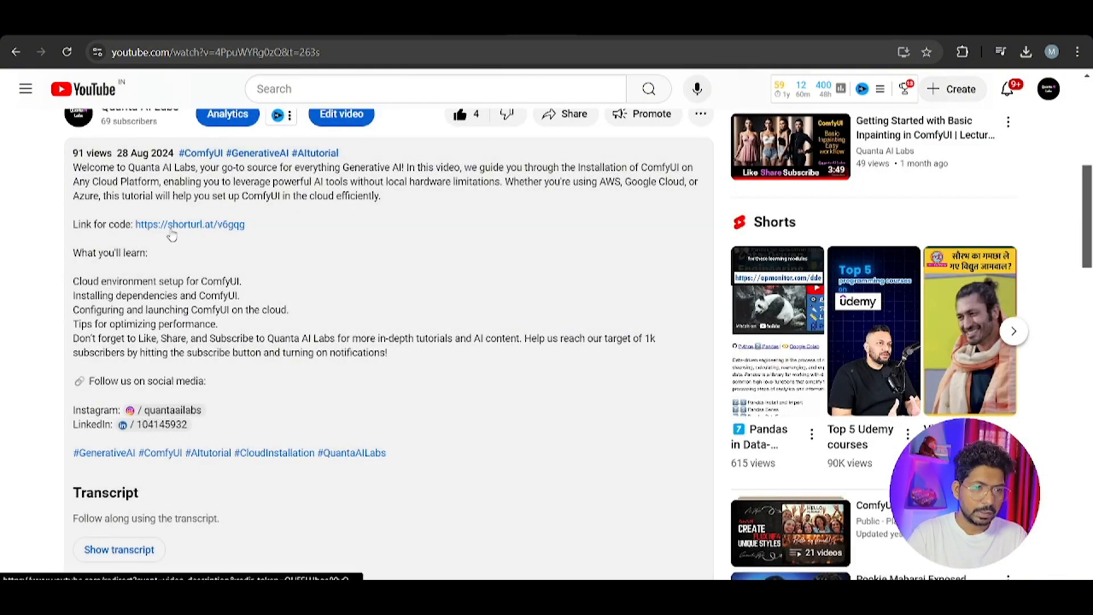
{"action": "left_click", "coordinate": [175, 227]}
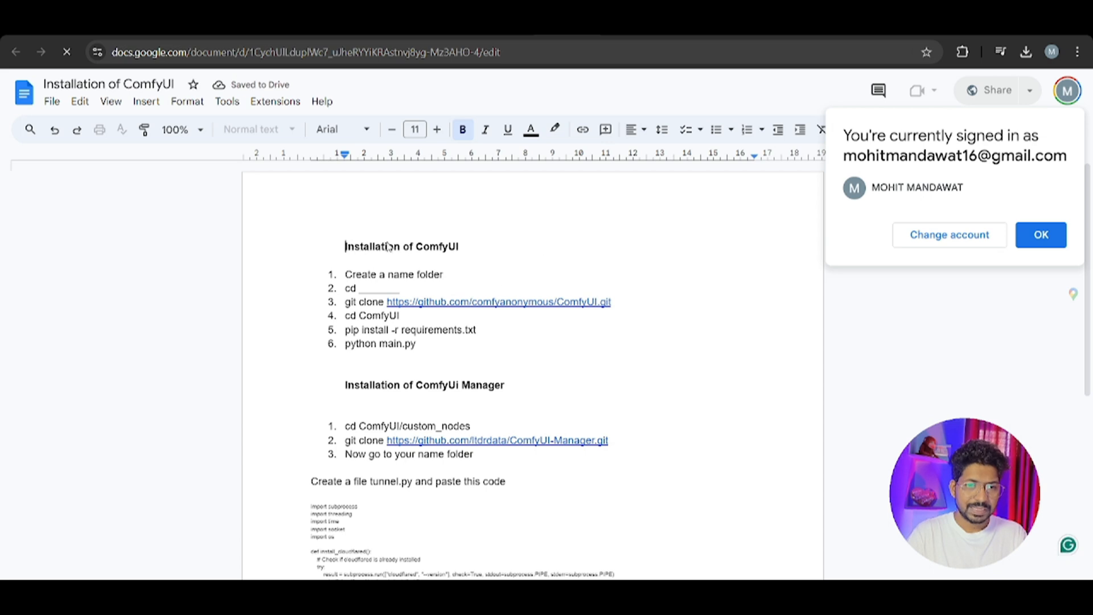
{"action": "scroll", "coordinate": [448, 299], "scroll_direction": "down", "scroll_amount": 5}
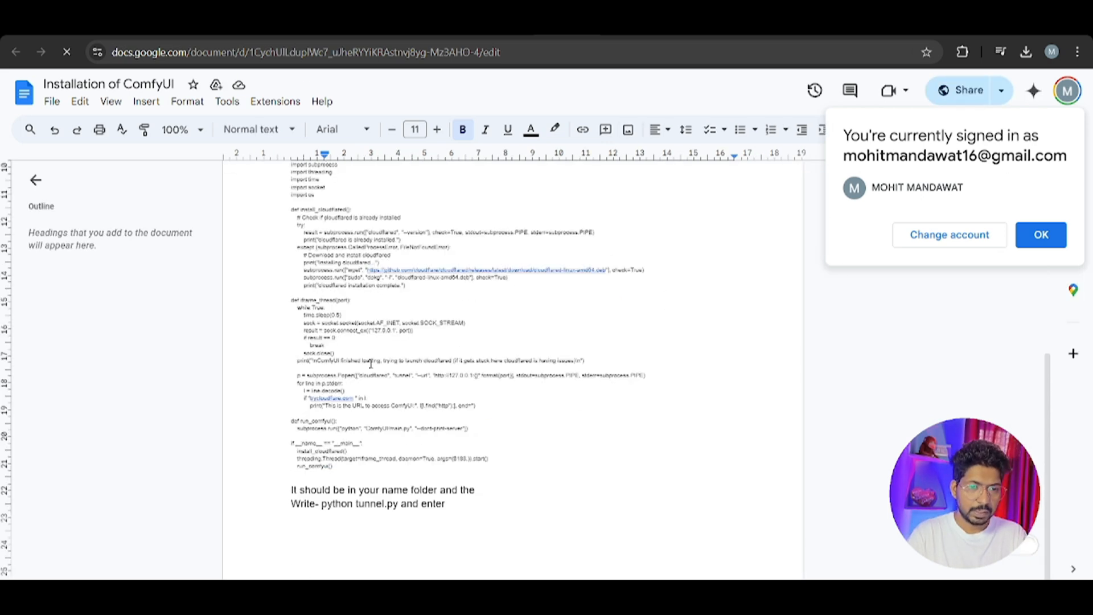
Step: Copy the complete tunnel.py code from the installation document, paste it into the empty tunnel.py file in the Lightning AI studio, and save it
{"action": "scroll", "coordinate": [370, 302], "scroll_direction": "up", "scroll_amount": 3}
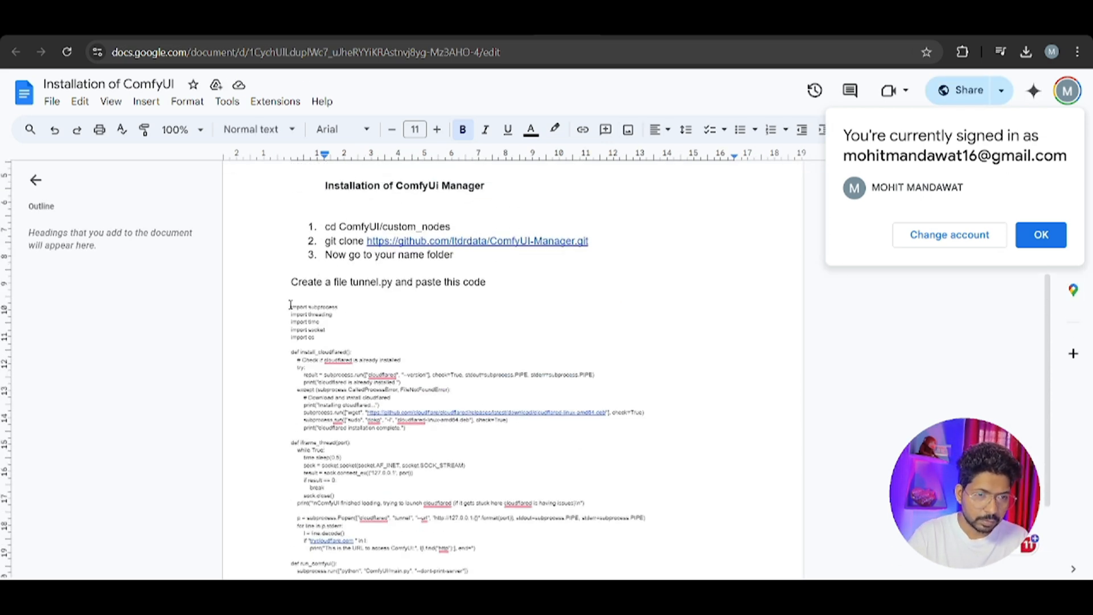
{"action": "left_click_drag", "start_coordinate": [296, 303], "coordinate": [334, 493]}
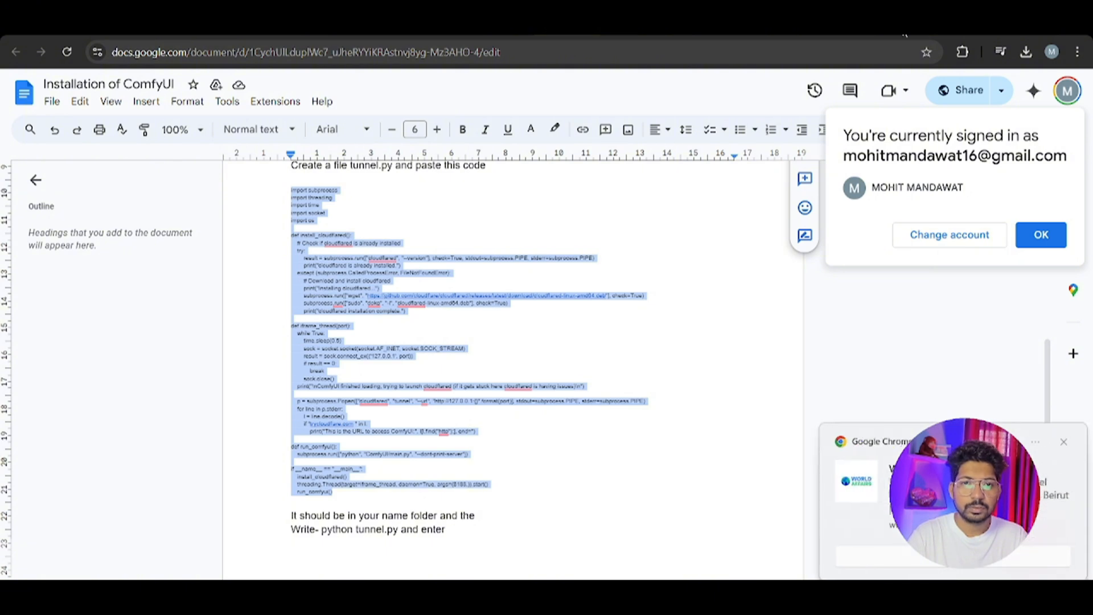
{"action": "left_click", "coordinate": [877, 25]}
{"action": "left_click", "coordinate": [1061, 442]}
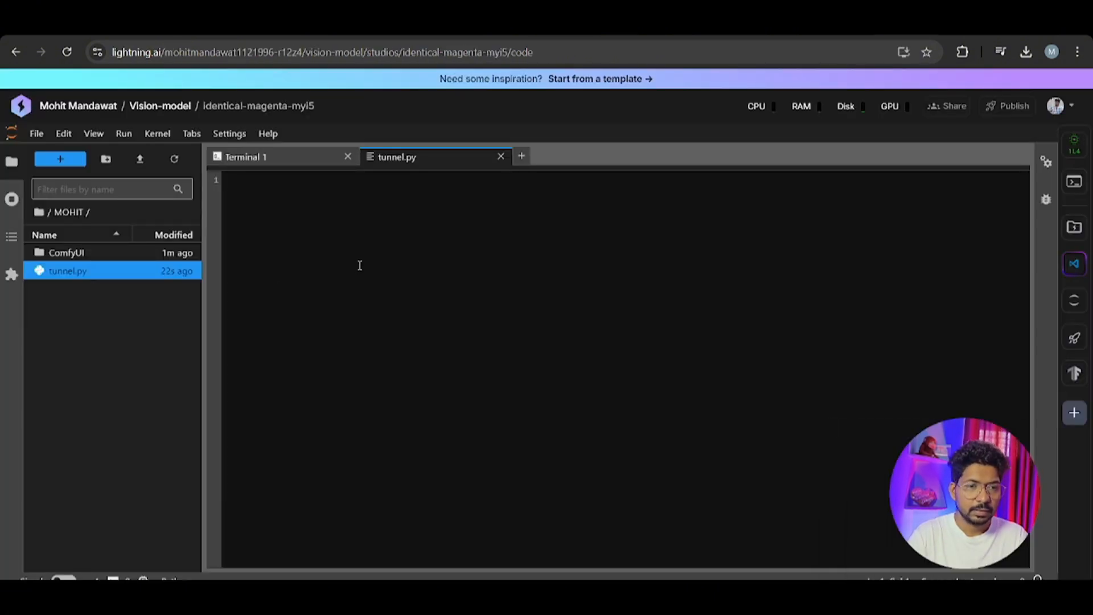
{"action": "key", "text": "ctrl+v"}
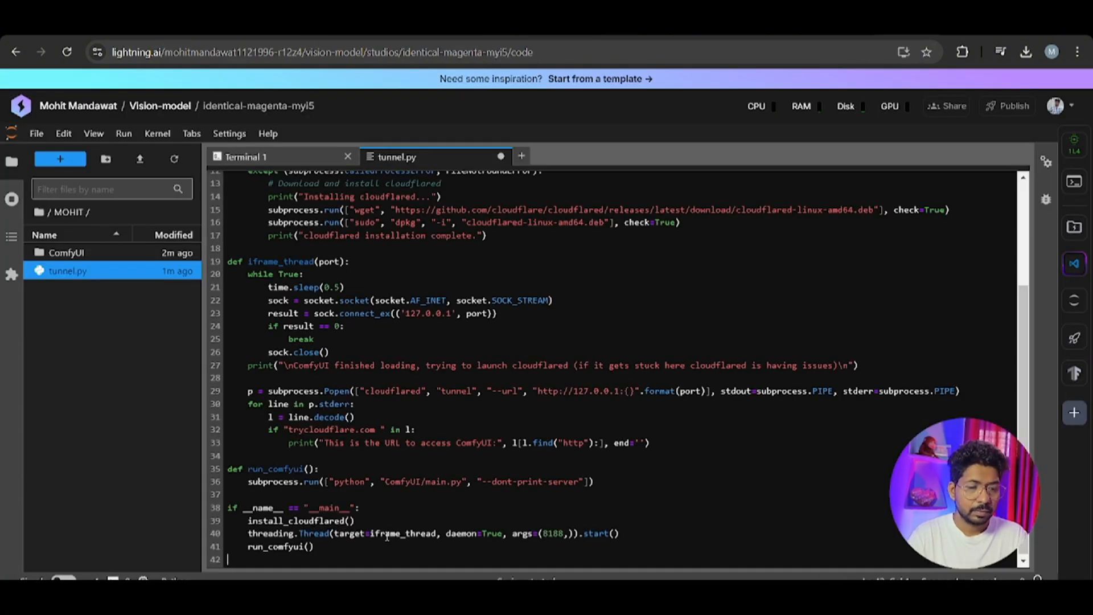
{"action": "key", "text": "ctrl+s"}
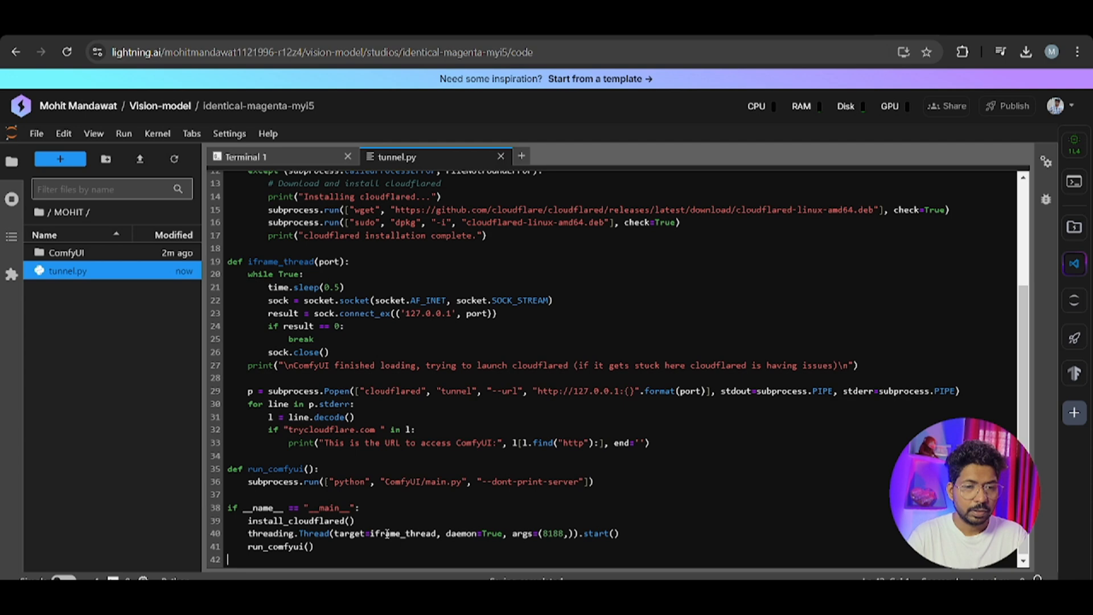
Step: Stop the running ComfyUI server in Terminal 1 and change to the parent folder that contains tunnel.py
{"action": "left_click", "coordinate": [285, 158]}
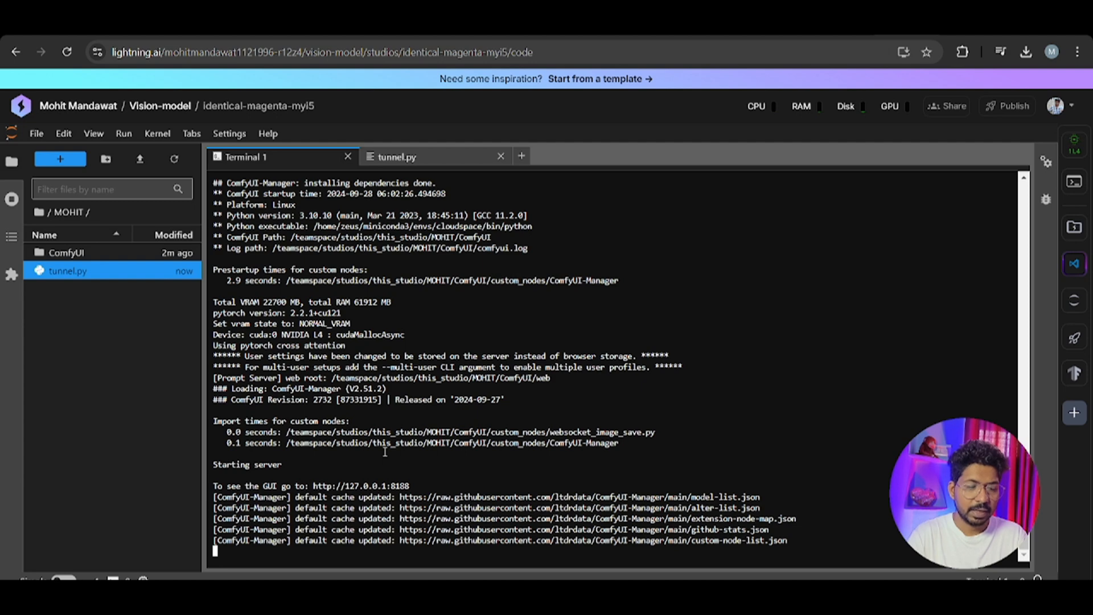
{"action": "key", "text": "ctrl+c"}
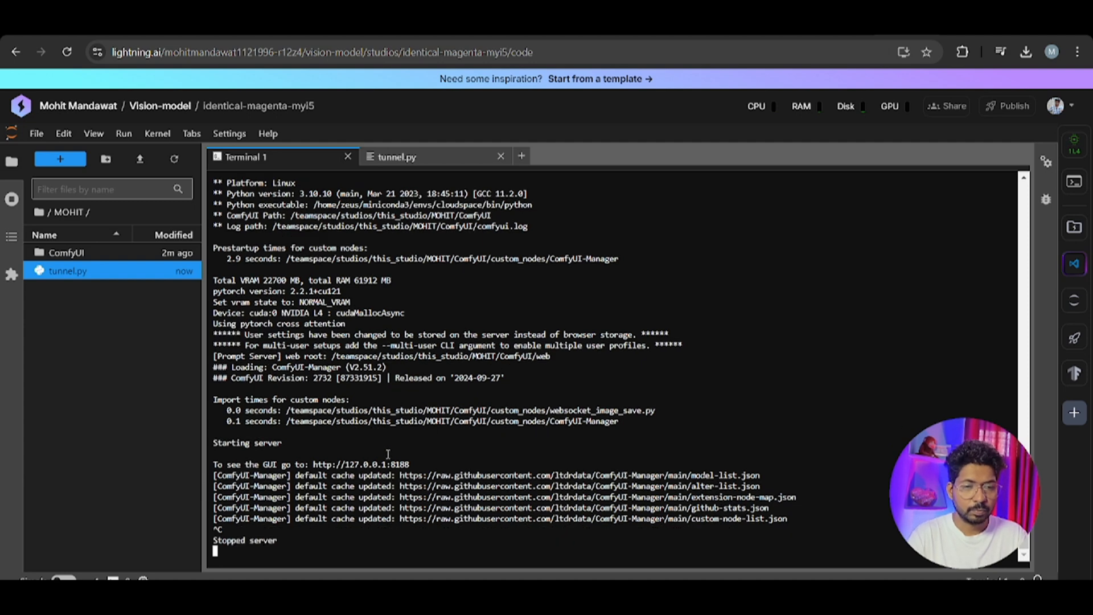
{"action": "key", "text": "Return"}
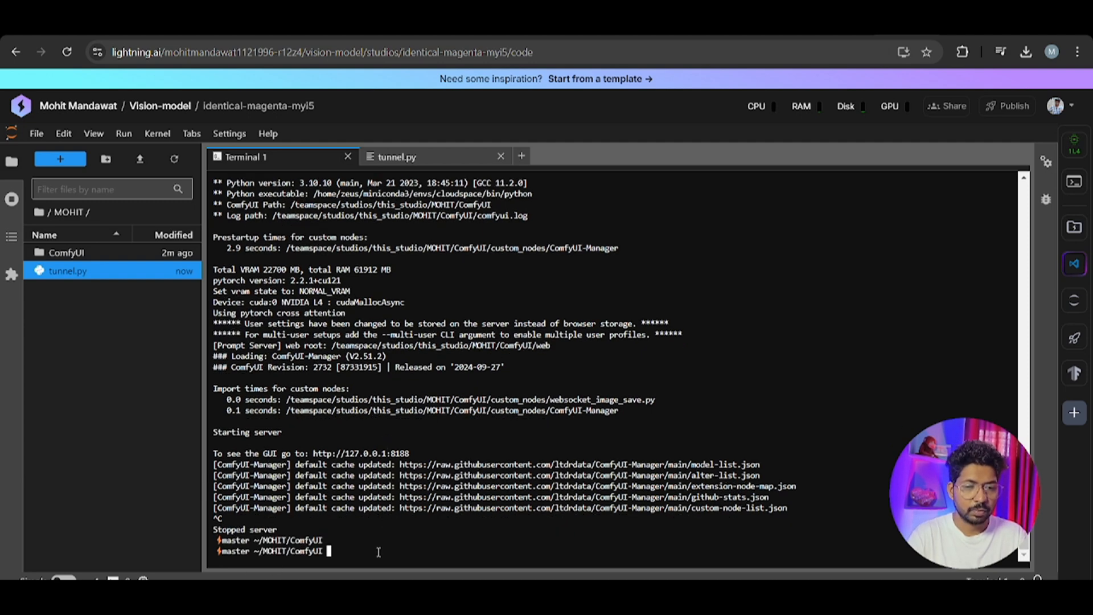
{"action": "type", "text": "cd .."}
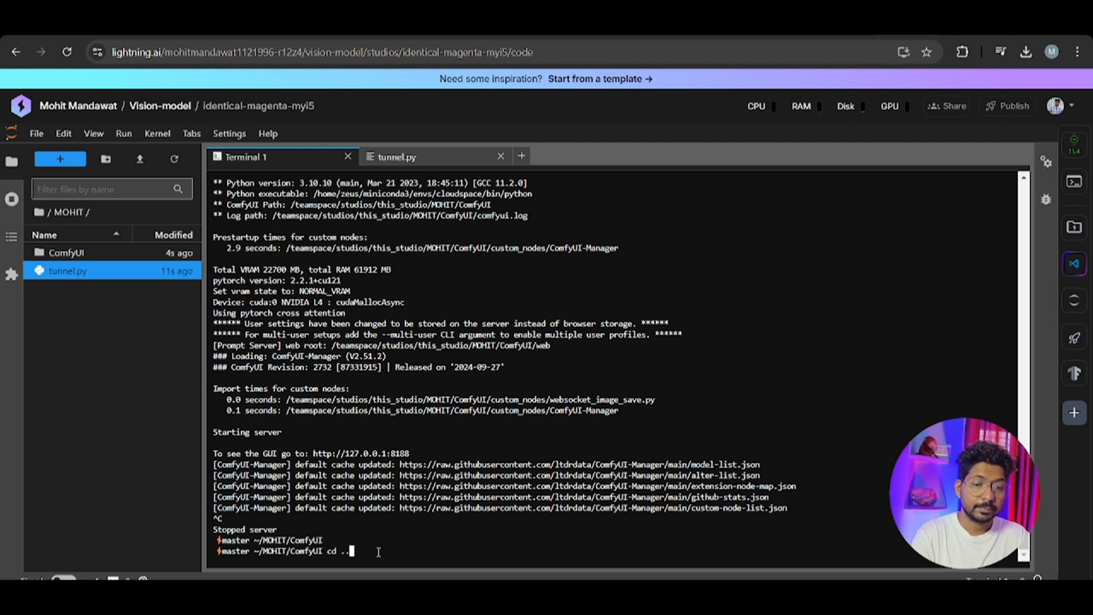
{"action": "key", "text": "Return"}
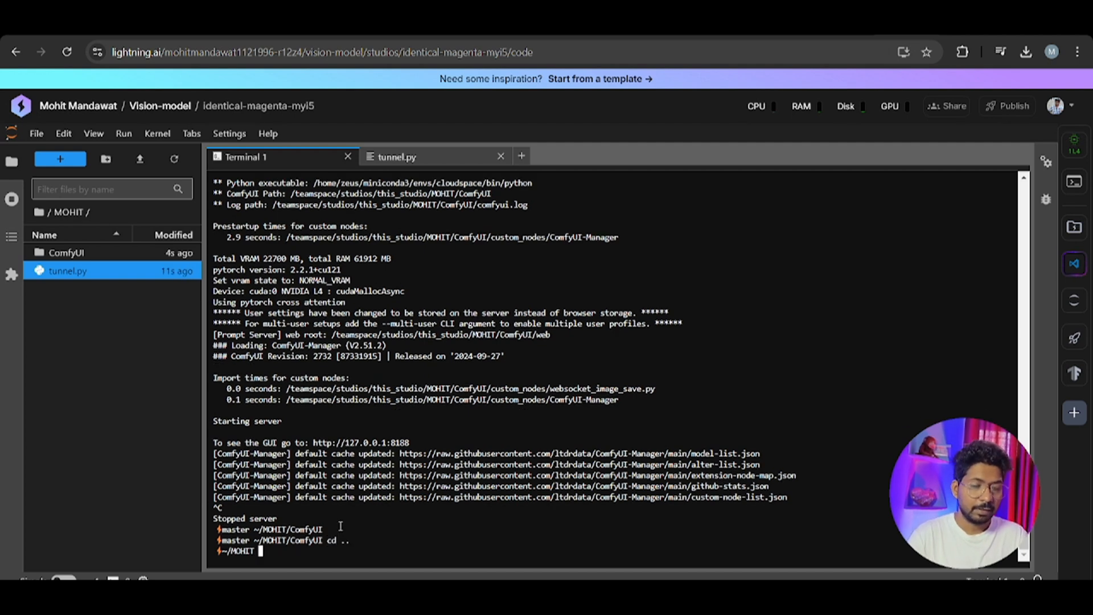
Step: Run python tunnel.py in the terminal and open the trycloudflare.com URL it outputs for accessing ComfyUI
{"action": "type", "text": "python "}
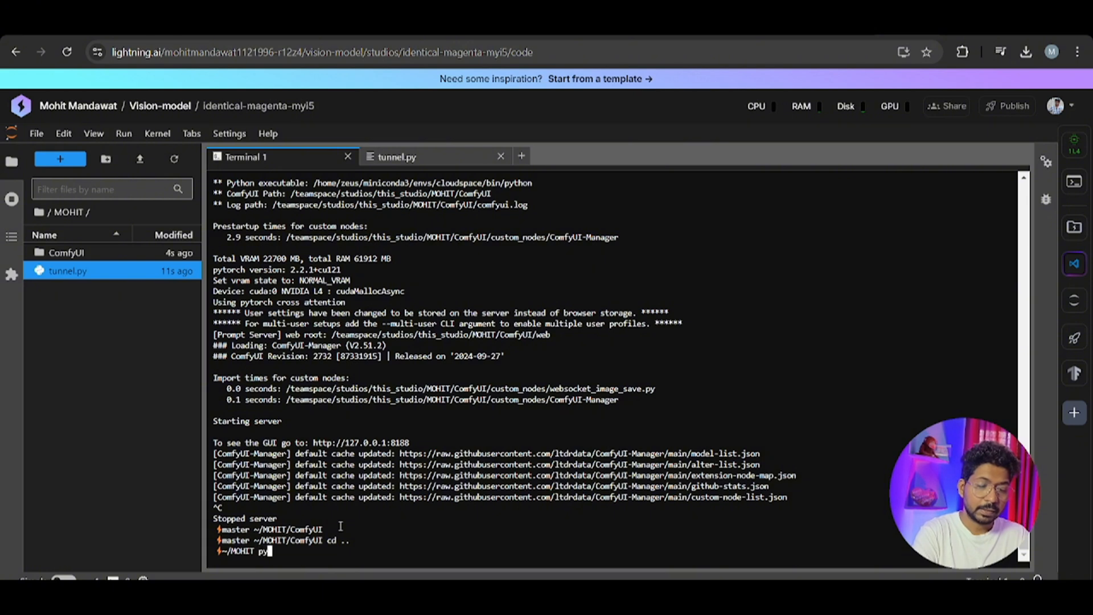
{"action": "type", "text": "tunn"}
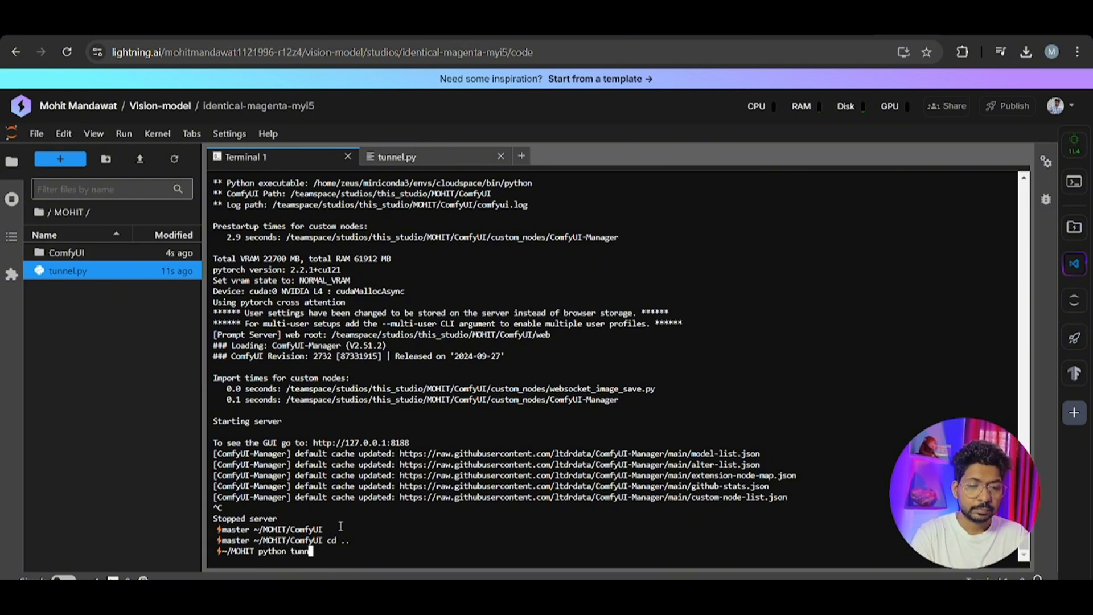
{"action": "key", "text": "Tab"}
{"action": "key", "text": "Return"}
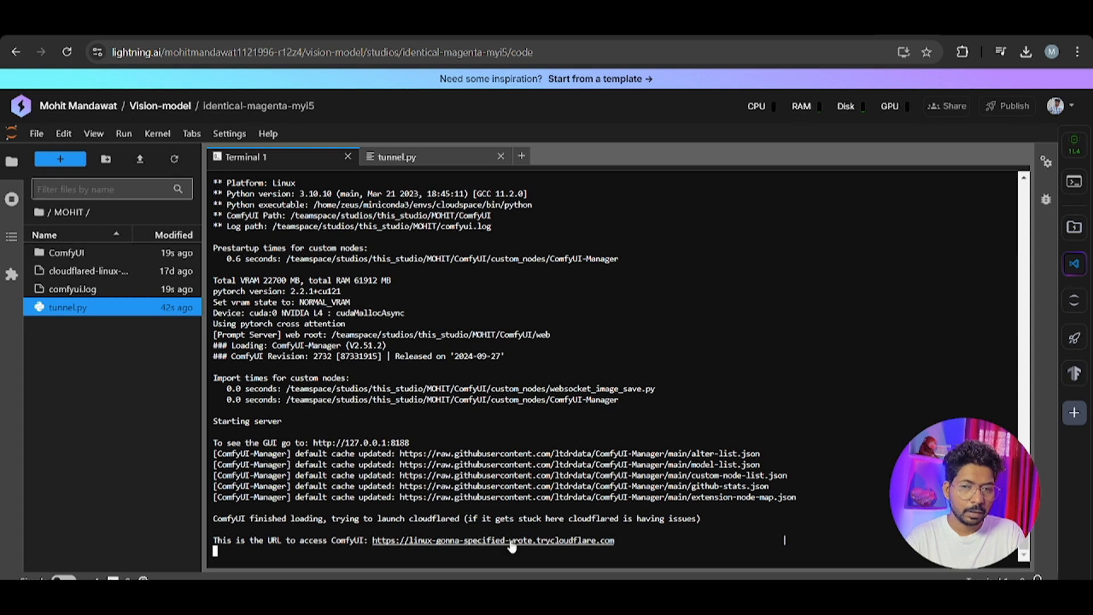
{"action": "left_click", "coordinate": [552, 541]}
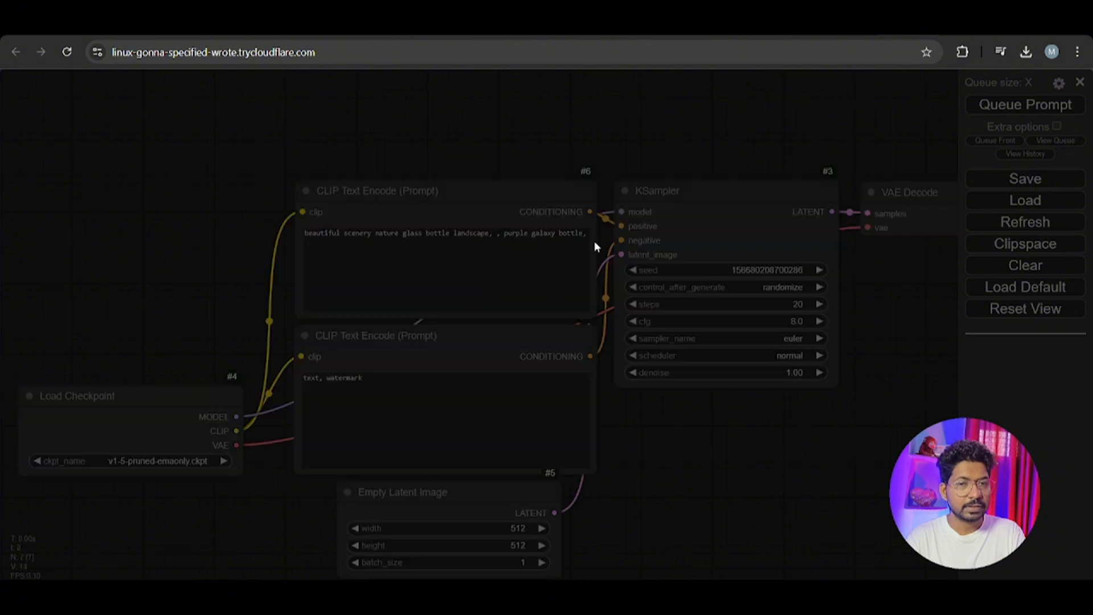
Step: Look over the default ComfyUI workflow, check the options in the ComfyUI Manager menu, and close the menu
{"action": "scroll", "coordinate": [740, 435], "scroll_direction": "down", "scroll_amount": 7}
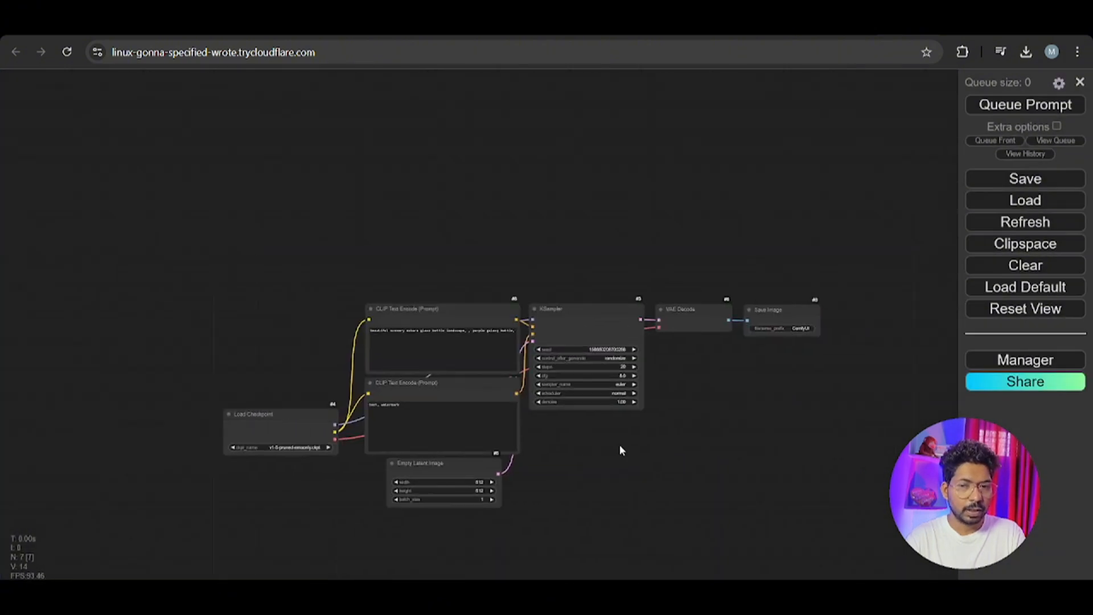
{"action": "left_click_drag", "start_coordinate": [732, 257], "coordinate": [687, 246]}
{"action": "scroll", "coordinate": [683, 256], "scroll_direction": "up", "scroll_amount": 4}
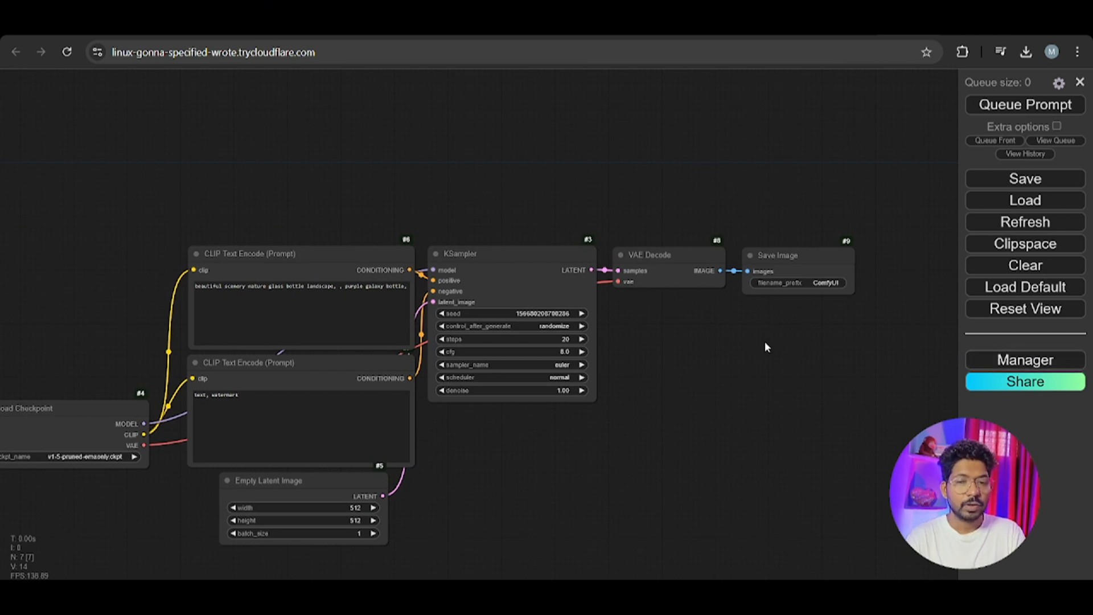
{"action": "scroll", "coordinate": [719, 314], "scroll_direction": "down", "scroll_amount": 5}
{"action": "scroll", "coordinate": [689, 312], "scroll_direction": "up", "scroll_amount": 4}
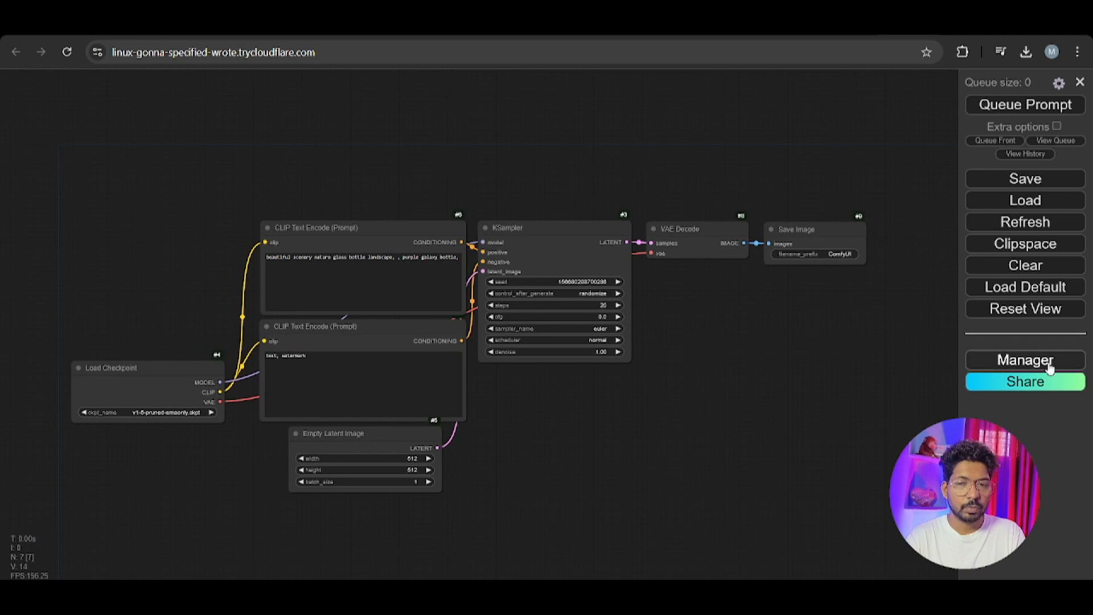
{"action": "left_click", "coordinate": [982, 360]}
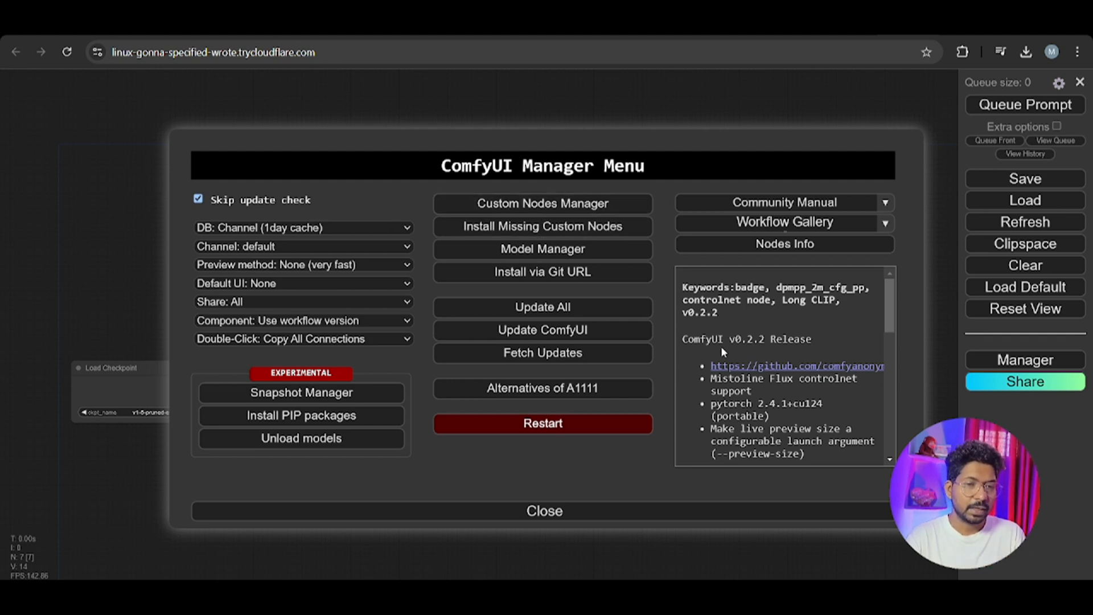
{"action": "left_click", "coordinate": [605, 516]}
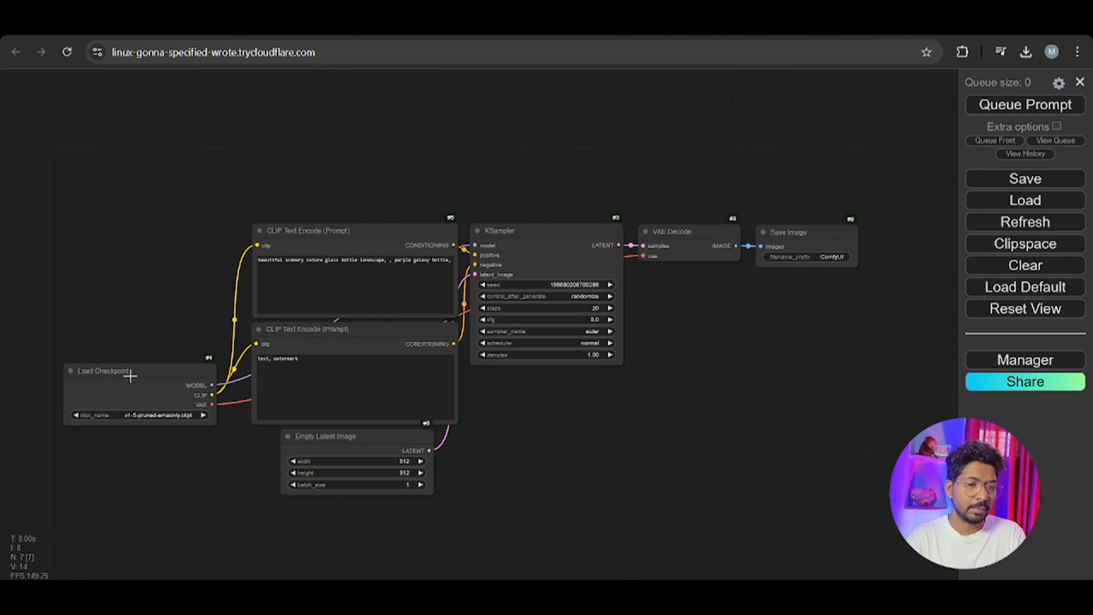
Step: Spread out the Load Checkpoint, both CLIP Text Encode (Prompt) and Empty Latent Image nodes, clearing space before the KSampler node
{"action": "left_click_drag", "start_coordinate": [129, 373], "coordinate": [96, 286]}
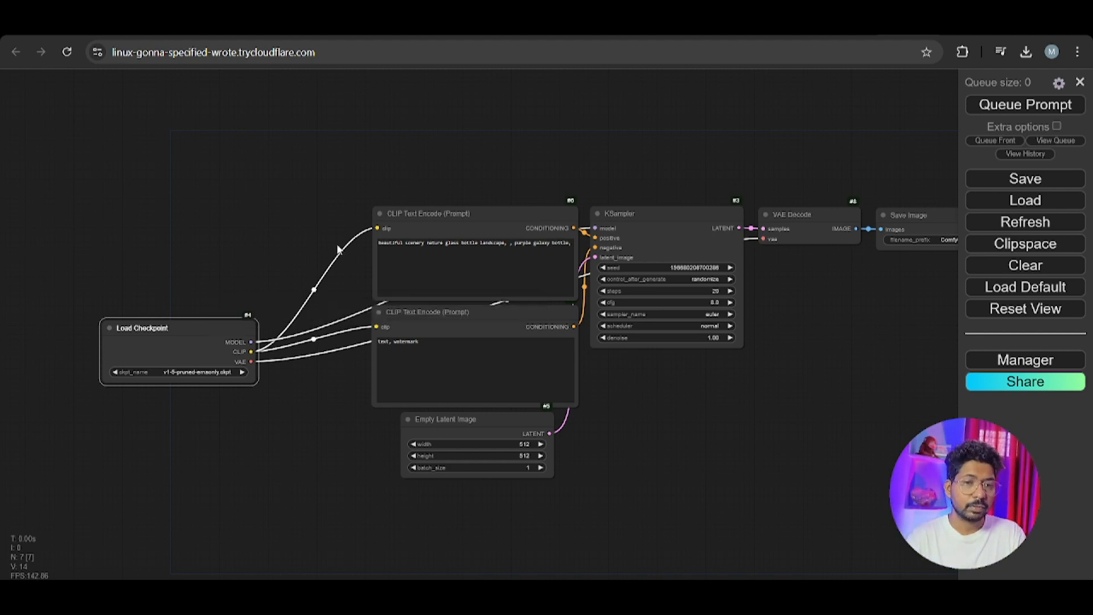
{"action": "left_click_drag", "start_coordinate": [487, 226], "coordinate": [398, 184]}
{"action": "left_click_drag", "start_coordinate": [466, 318], "coordinate": [385, 301]}
{"action": "left_click_drag", "start_coordinate": [195, 342], "coordinate": [154, 300]}
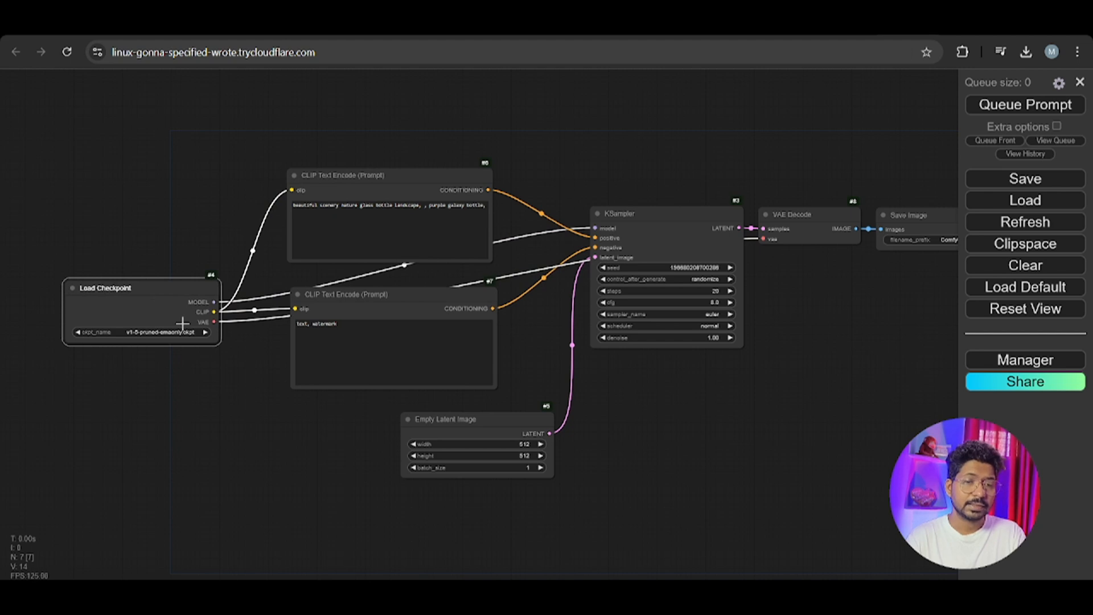
{"action": "left_click_drag", "start_coordinate": [468, 424], "coordinate": [416, 461]}
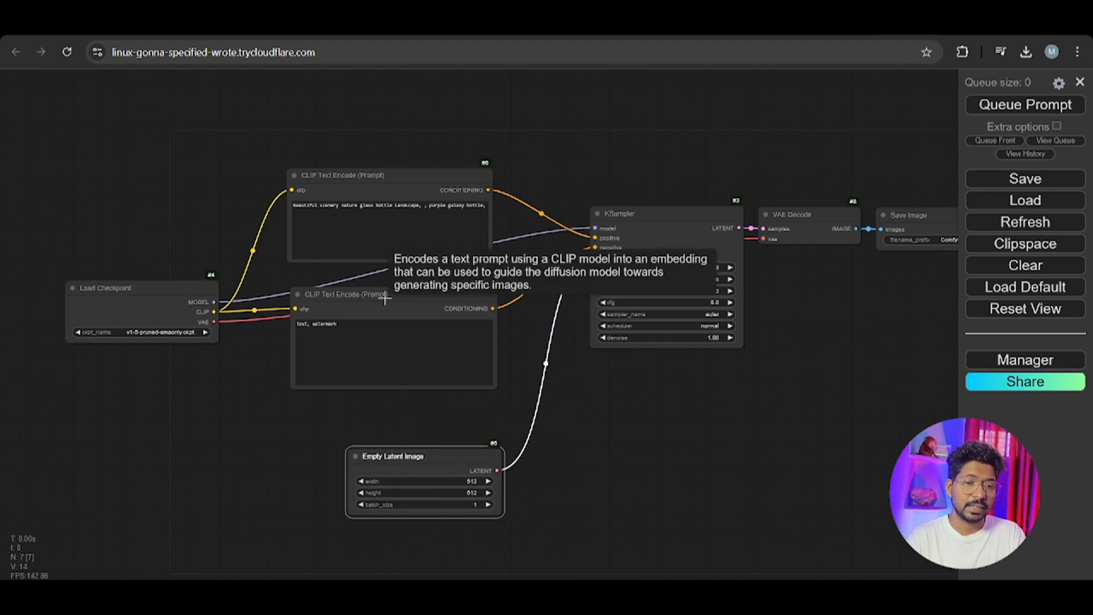
{"action": "left_click_drag", "start_coordinate": [384, 300], "coordinate": [379, 310]}
{"action": "left_click_drag", "start_coordinate": [177, 285], "coordinate": [163, 304]}
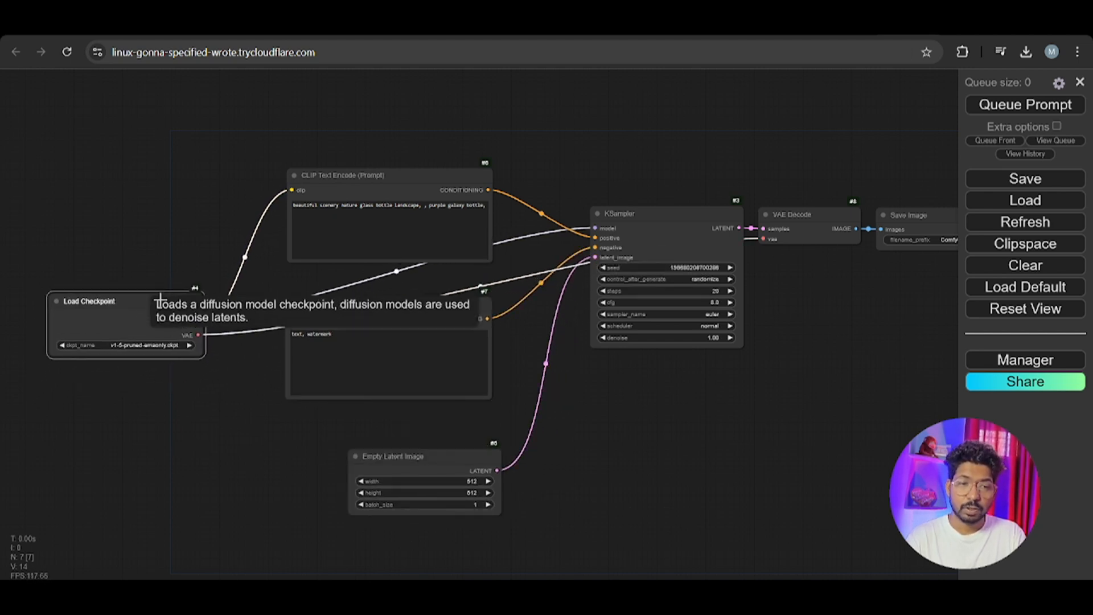
Step: Reposition the KSampler node and space out the VAE Decode and Save Image nodes after it
{"action": "left_click_drag", "start_coordinate": [749, 456], "coordinate": [597, 542]}
{"action": "left_click_drag", "start_coordinate": [501, 317], "coordinate": [474, 272]}
{"action": "left_click_drag", "start_coordinate": [652, 311], "coordinate": [675, 417]}
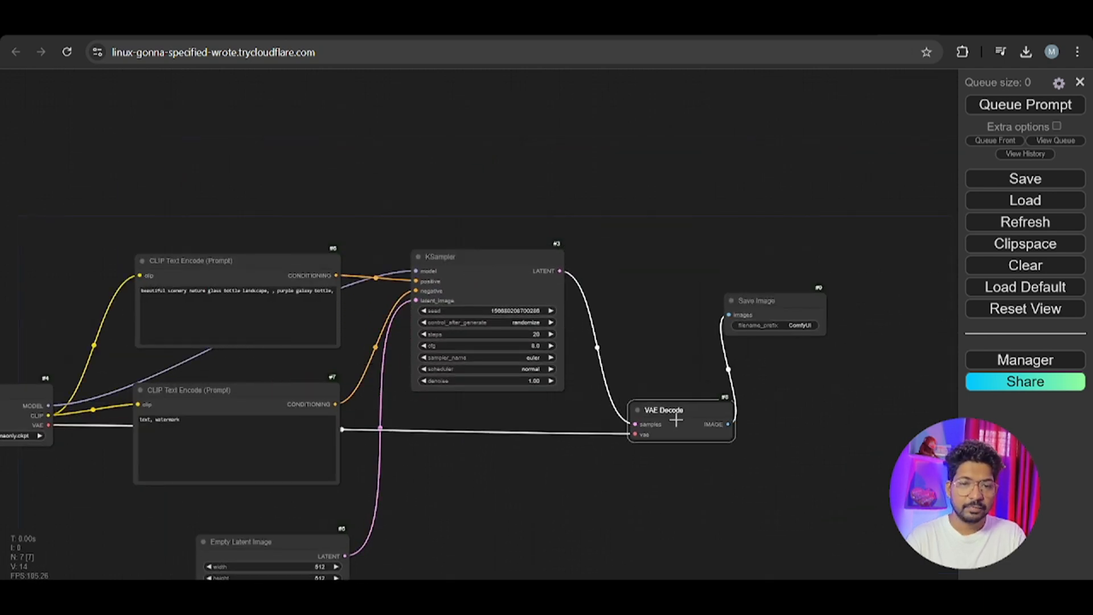
{"action": "left_click_drag", "start_coordinate": [749, 319], "coordinate": [807, 319]}
{"action": "left_click_drag", "start_coordinate": [697, 429], "coordinate": [683, 310]}
{"action": "left_click", "coordinate": [668, 379]}
{"action": "scroll", "coordinate": [634, 421], "scroll_direction": "down", "scroll_amount": 5}
{"action": "scroll", "coordinate": [565, 368], "scroll_direction": "up", "scroll_amount": 6}
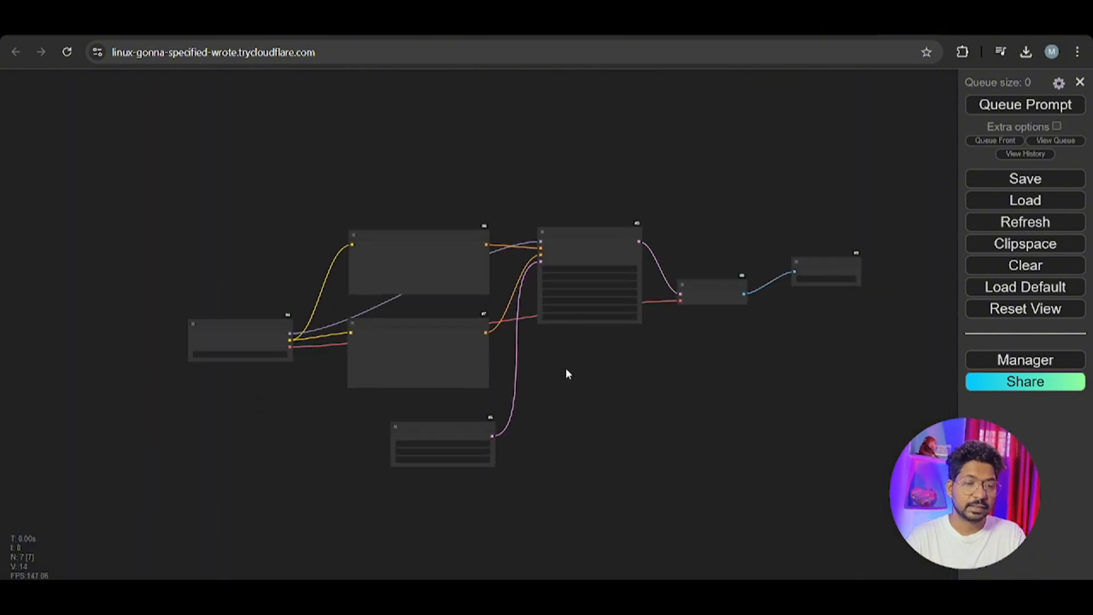
{"action": "left_click_drag", "start_coordinate": [831, 80], "coordinate": [791, 111]}
{"action": "scroll", "coordinate": [687, 155], "scroll_direction": "down", "scroll_amount": 3}
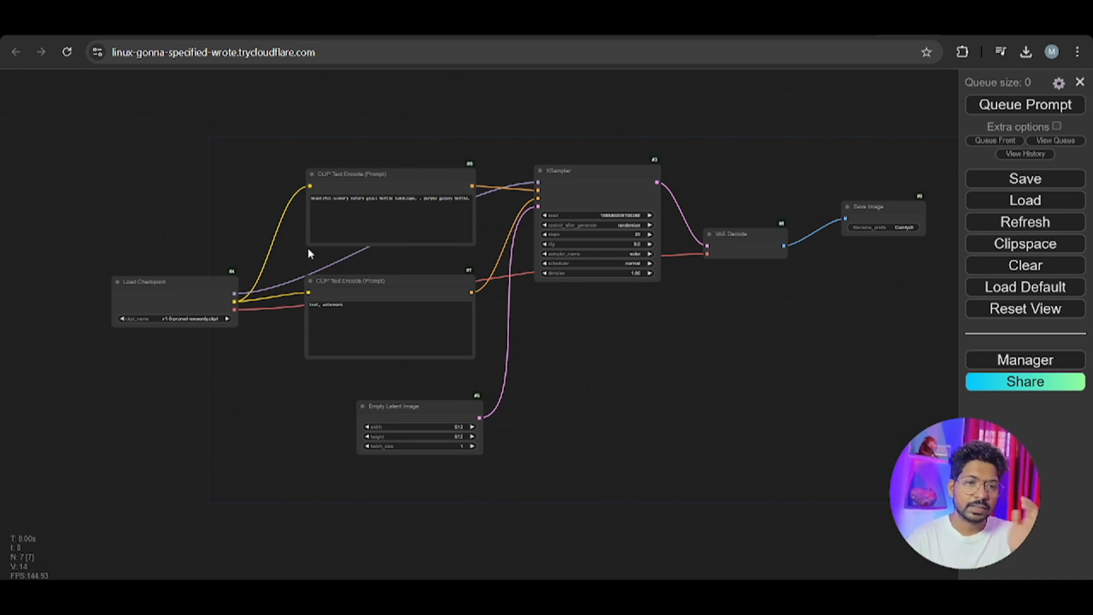
Step: Check the Load Checkpoint node's checkpoint name and move the VAE Decode node up between KSampler and Save Image
{"action": "scroll", "coordinate": [202, 335], "scroll_direction": "up", "scroll_amount": 3}
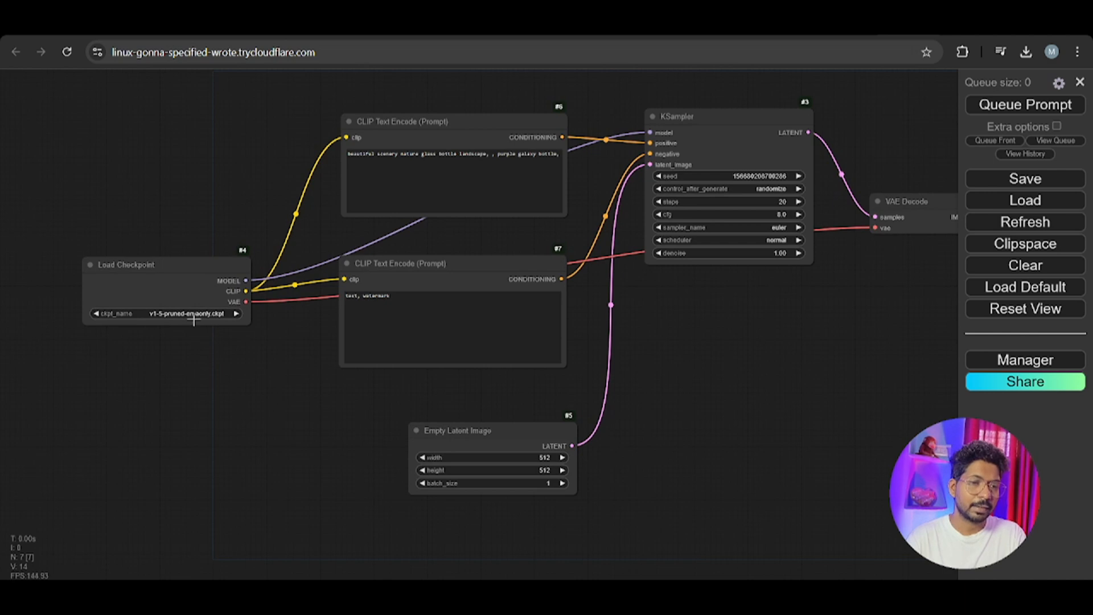
{"action": "left_click", "coordinate": [195, 307]}
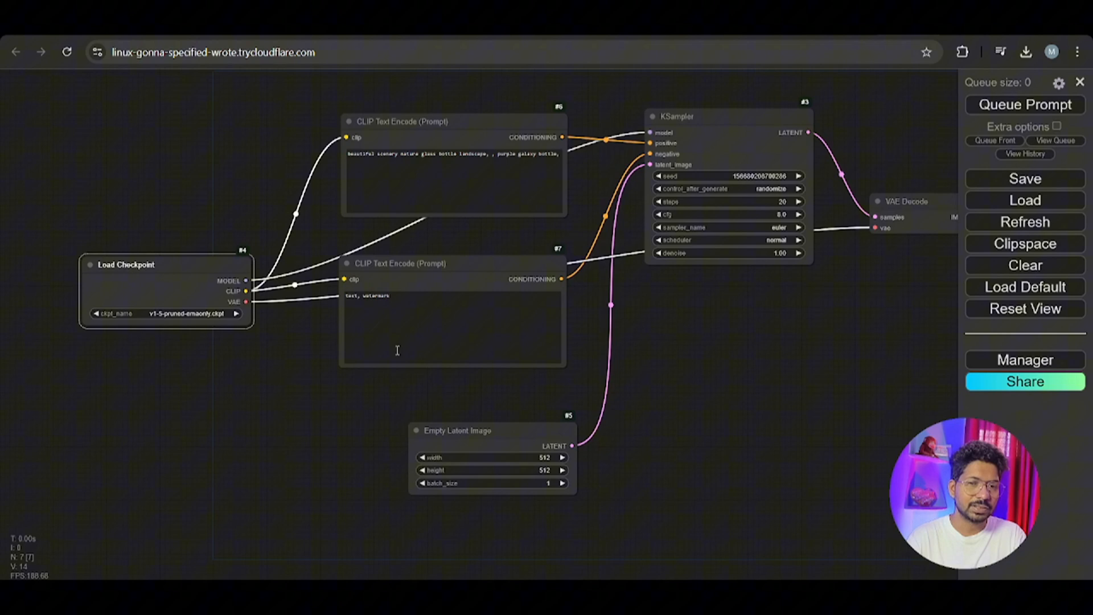
{"action": "scroll", "coordinate": [606, 403], "scroll_direction": "down", "scroll_amount": 6}
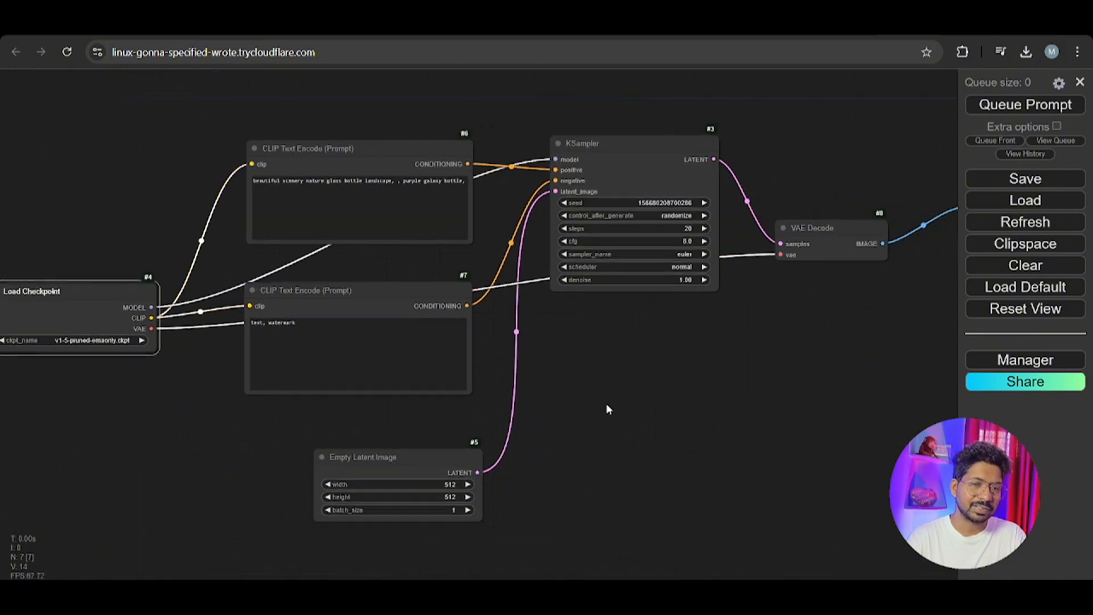
{"action": "scroll", "coordinate": [568, 390], "scroll_direction": "up", "scroll_amount": 4}
{"action": "left_click_drag", "start_coordinate": [548, 385], "coordinate": [640, 366]}
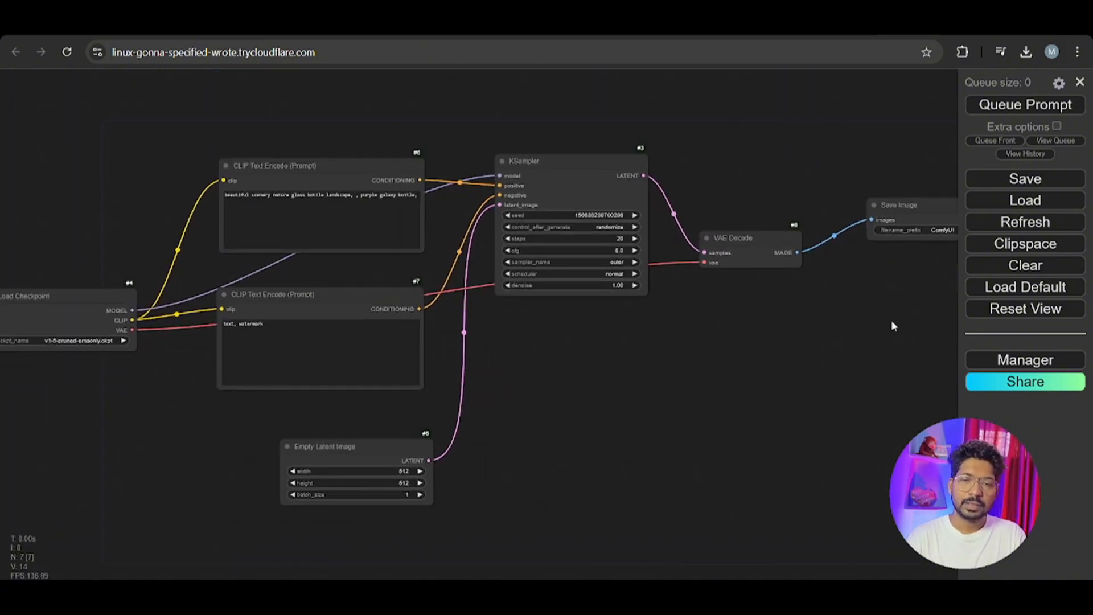
{"action": "left_click_drag", "start_coordinate": [792, 254], "coordinate": [763, 207]}
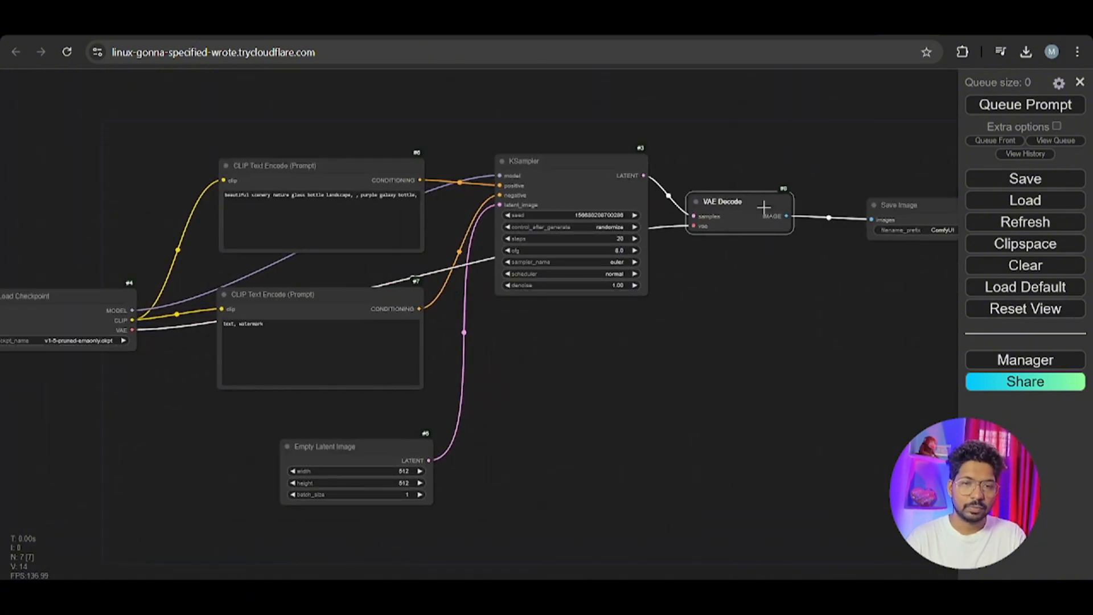
{"action": "scroll", "coordinate": [719, 356], "scroll_direction": "down", "scroll_amount": 3}
{"action": "scroll", "coordinate": [734, 342], "scroll_direction": "up", "scroll_amount": 3}
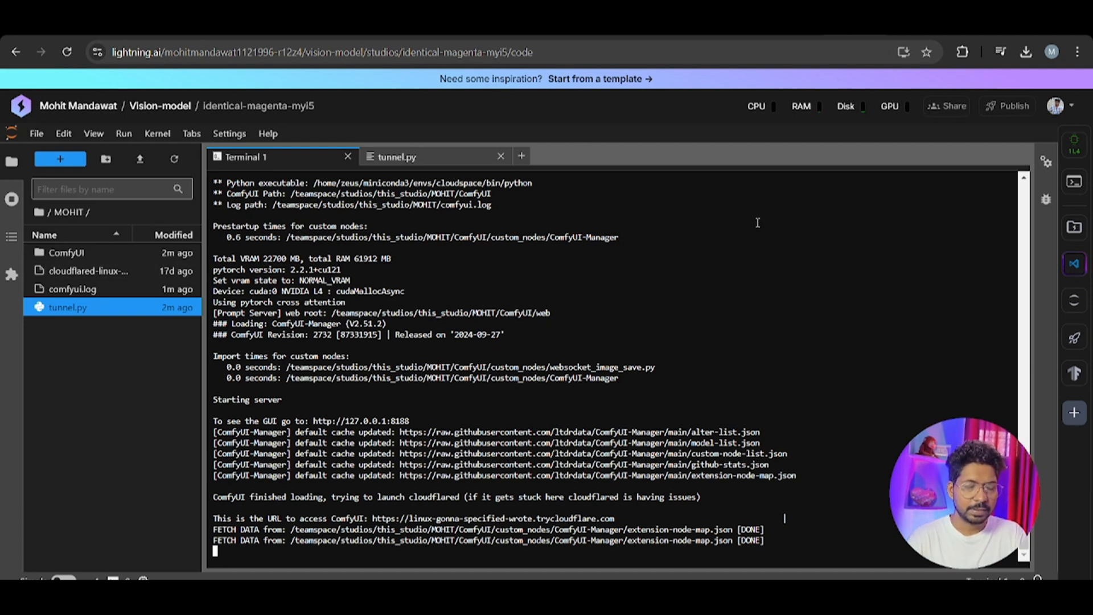
Step: Review the Lightning AI terminal history from the ComfyUI repository cloning through the latest server start
{"action": "scroll", "coordinate": [406, 296], "scroll_direction": "up", "scroll_amount": 20}
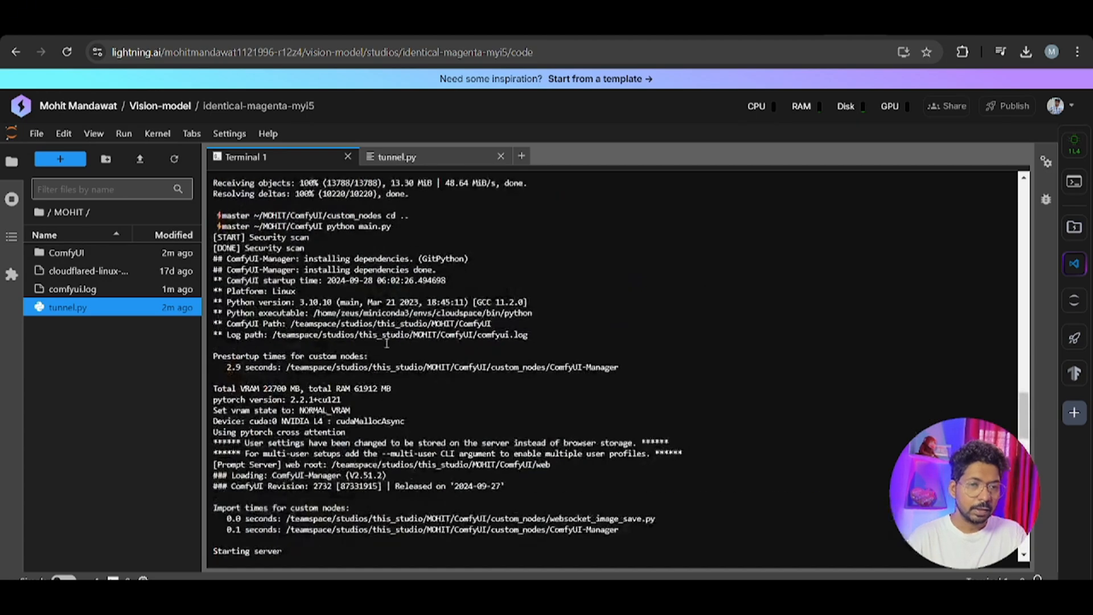
{"action": "scroll", "coordinate": [387, 343], "scroll_direction": "up", "scroll_amount": 10}
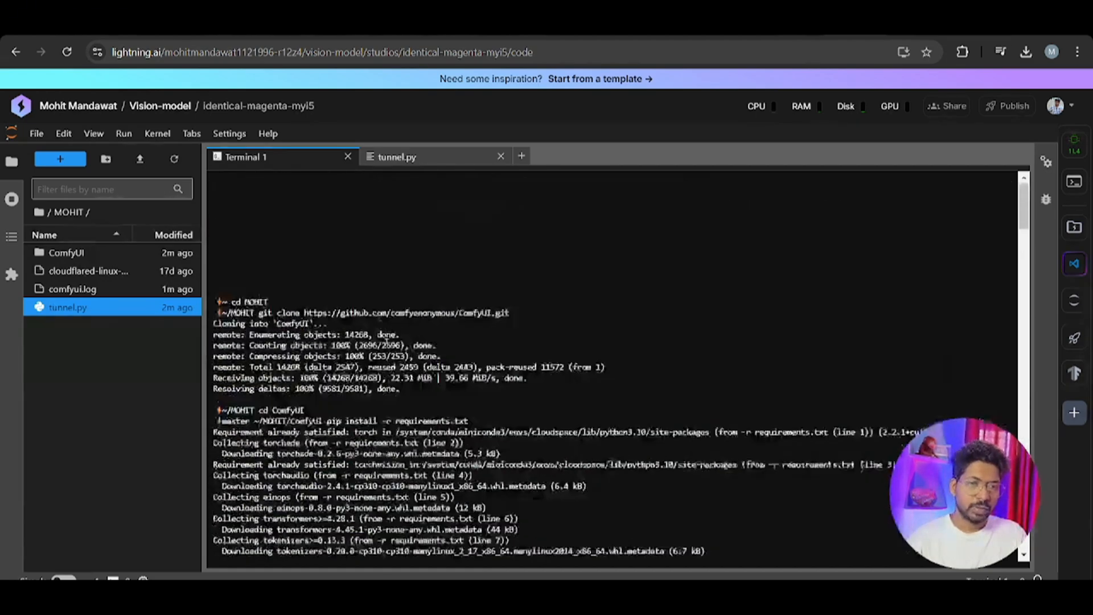
{"action": "scroll", "coordinate": [386, 343], "scroll_direction": "down", "scroll_amount": 15}
{"action": "scroll", "coordinate": [387, 343], "scroll_direction": "down", "scroll_amount": 20}
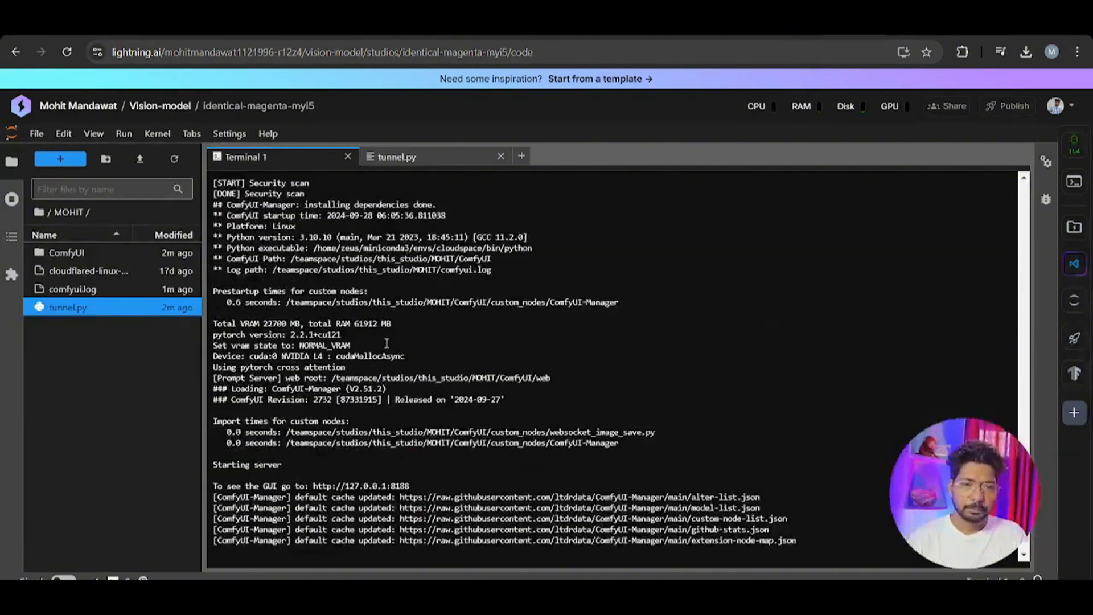